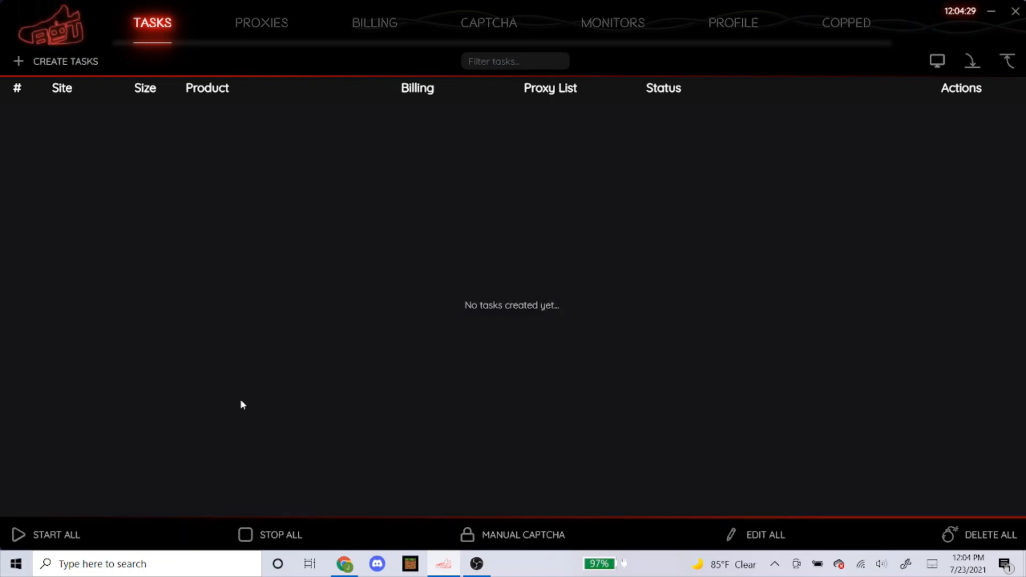
Start creating a new task with Footlocker as the site and Smooth as the mode
left_click(75, 62)
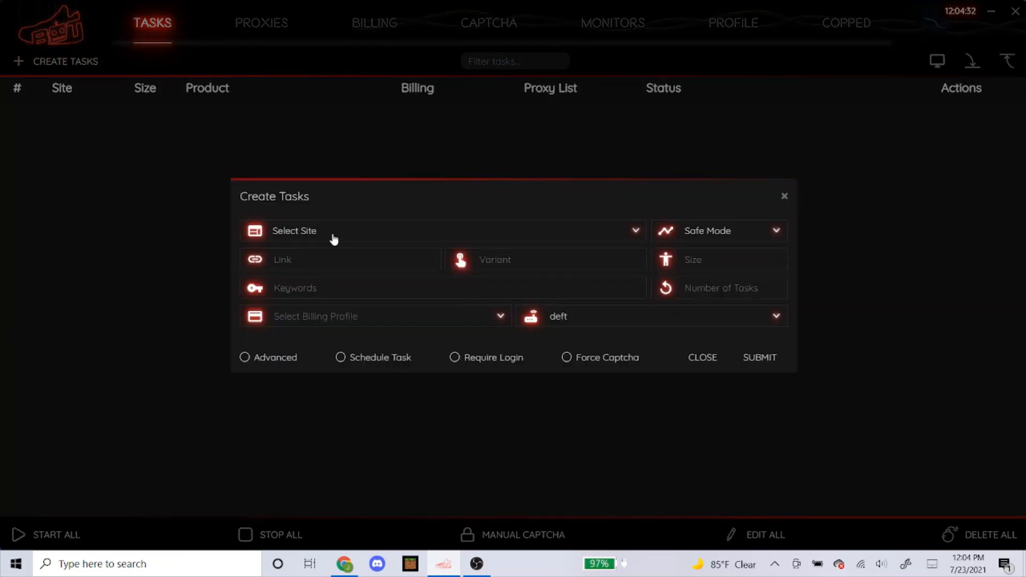
left_click(332, 232)
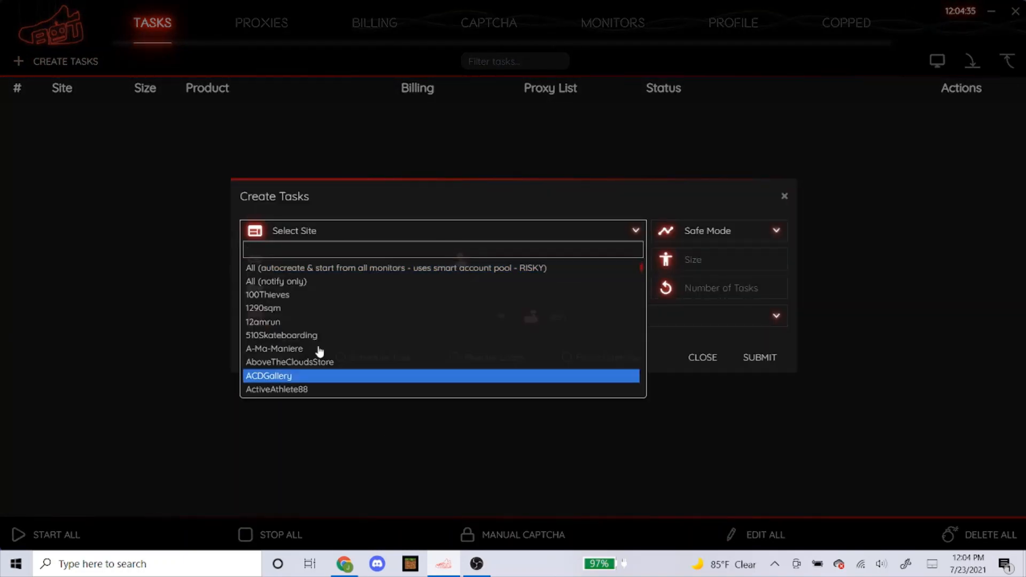
type("foot")
key("Return")
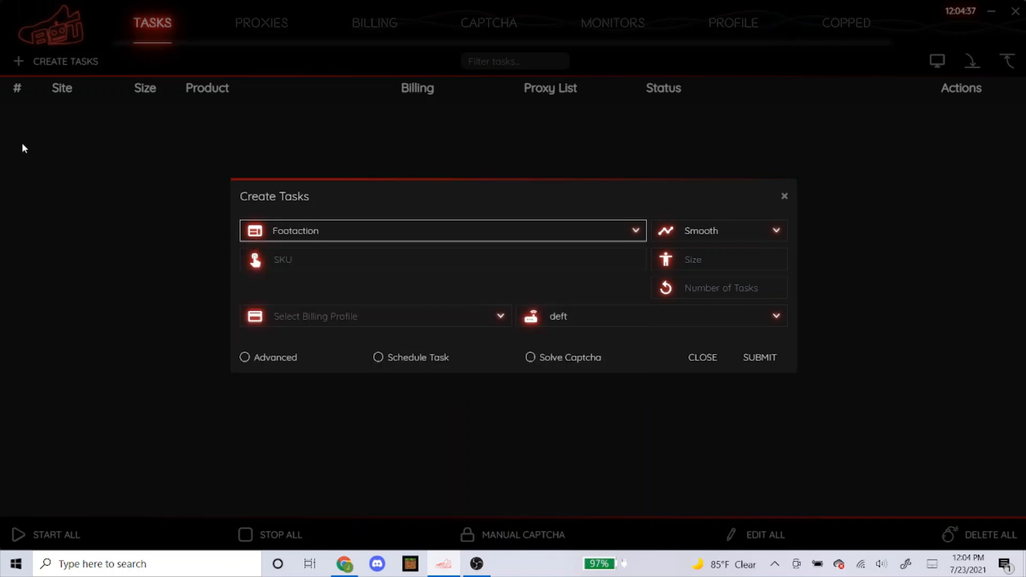
left_click(552, 231)
type("foot")
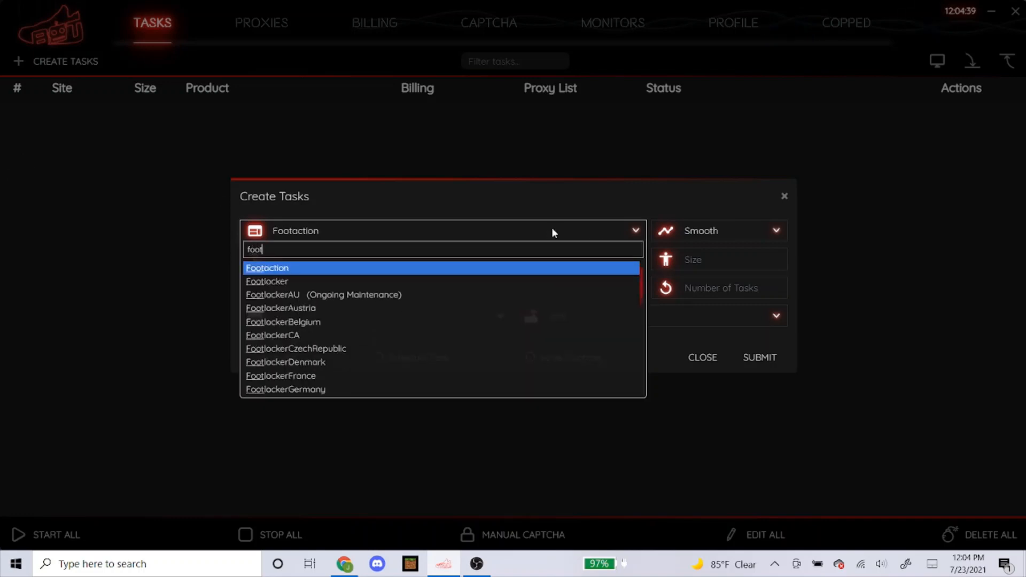
key("Return")
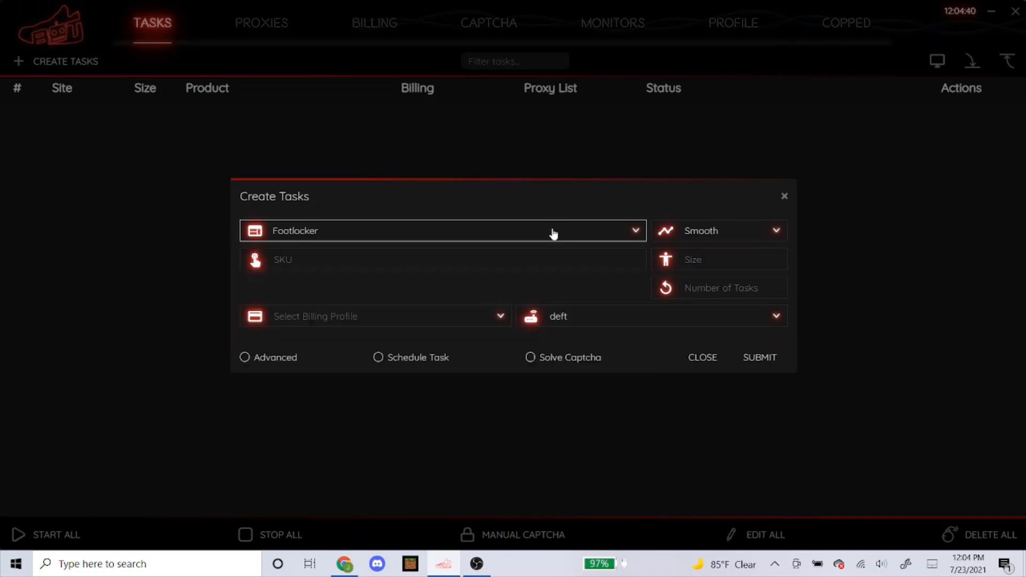
left_click(709, 232)
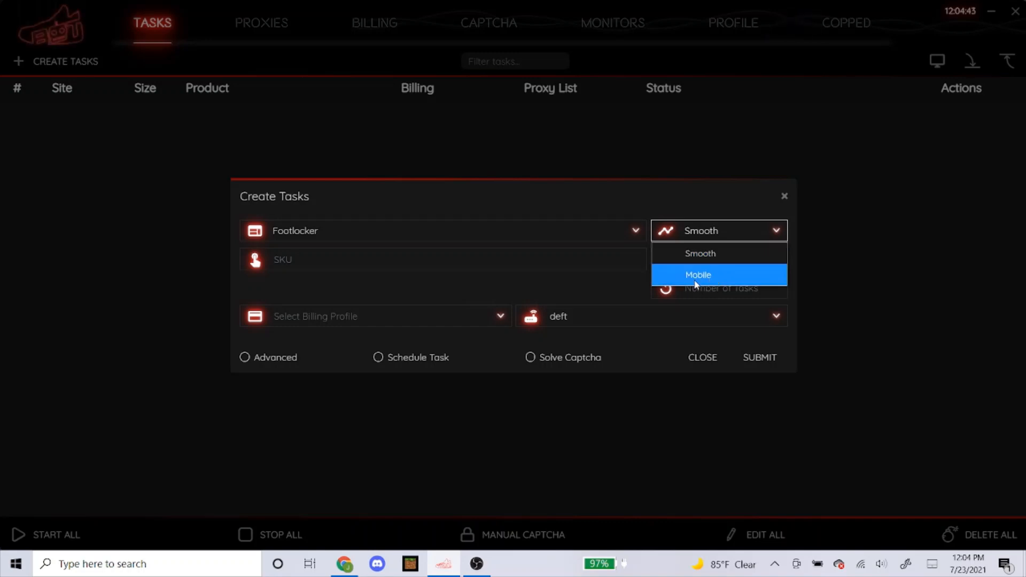
left_click(707, 255)
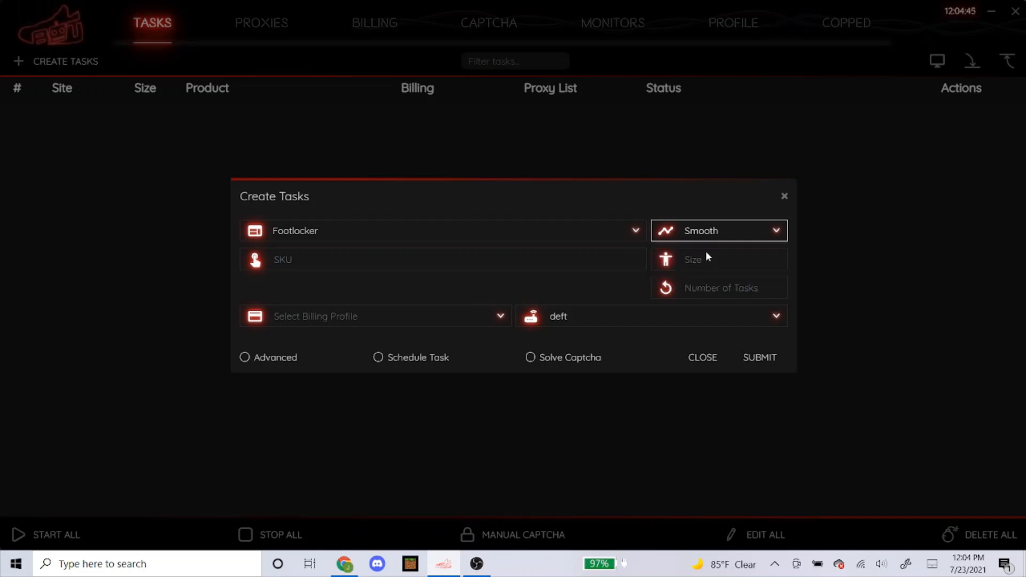
Switch to Chrome and open the $190 Jordan Retro 12 releasing Jul 24 from the Foot Locker release calendar
left_click(302, 258)
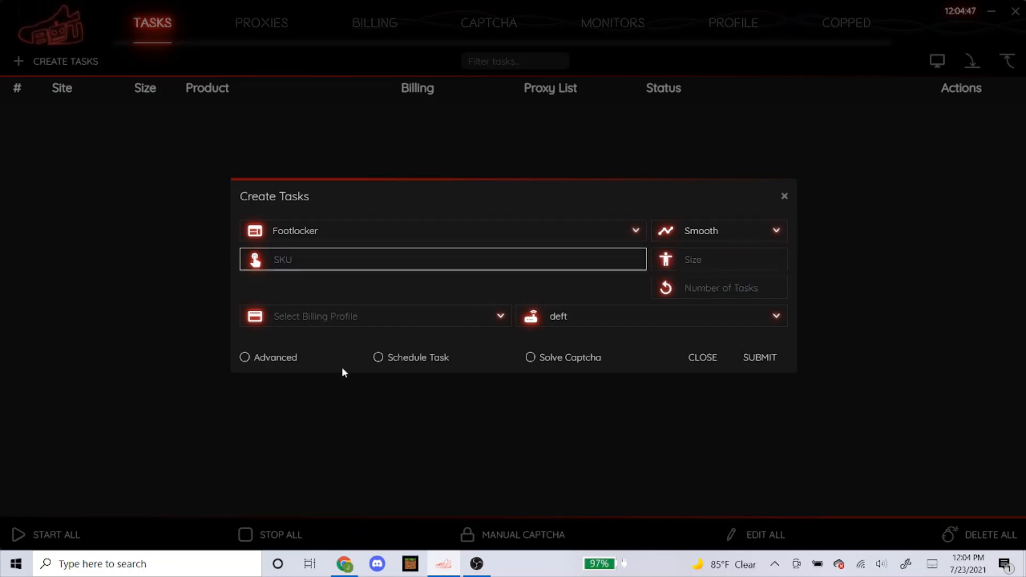
left_click(345, 564)
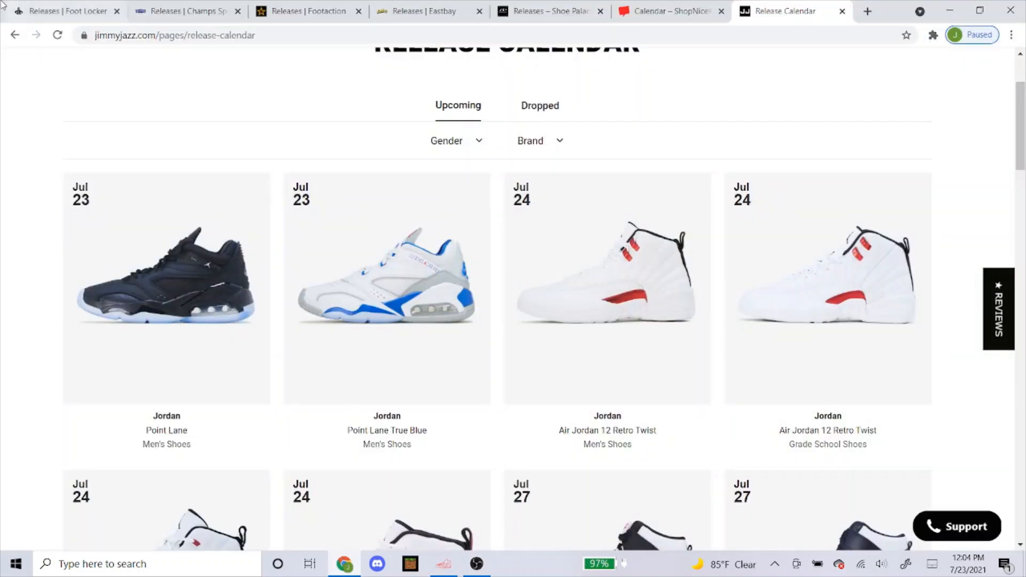
left_click(38, 11)
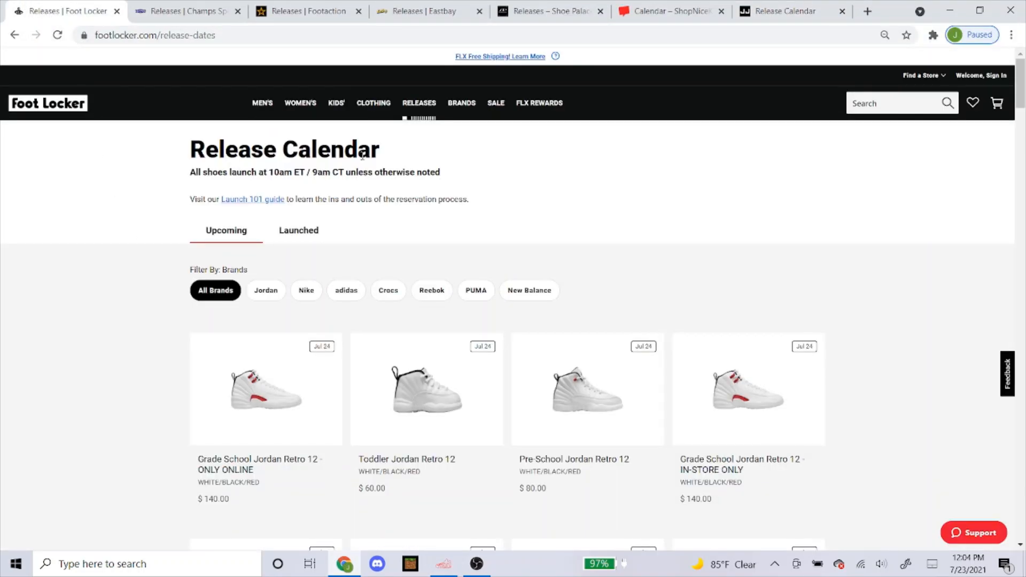
scroll(359, 234, "down", 2)
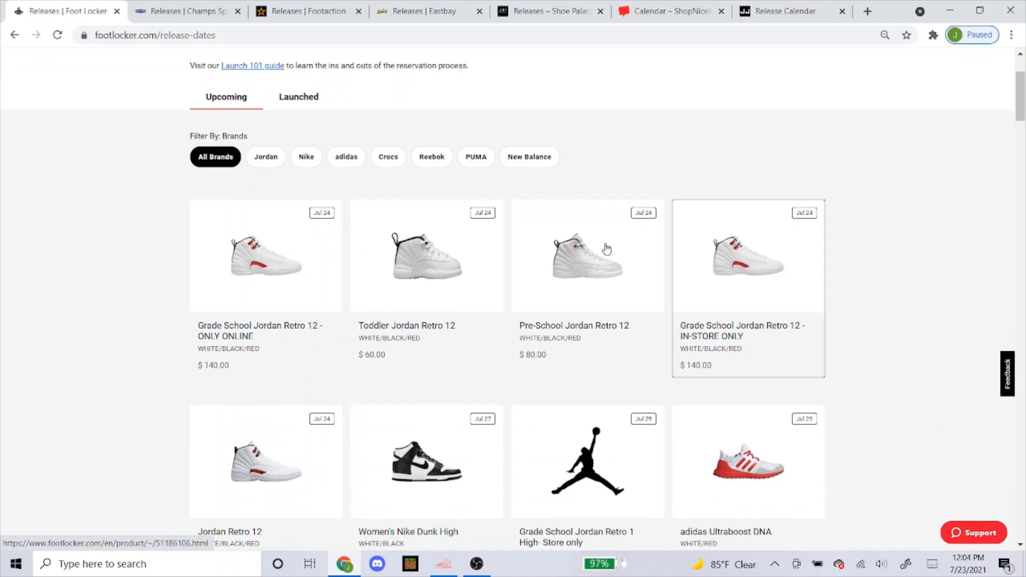
scroll(616, 242, "down", 2)
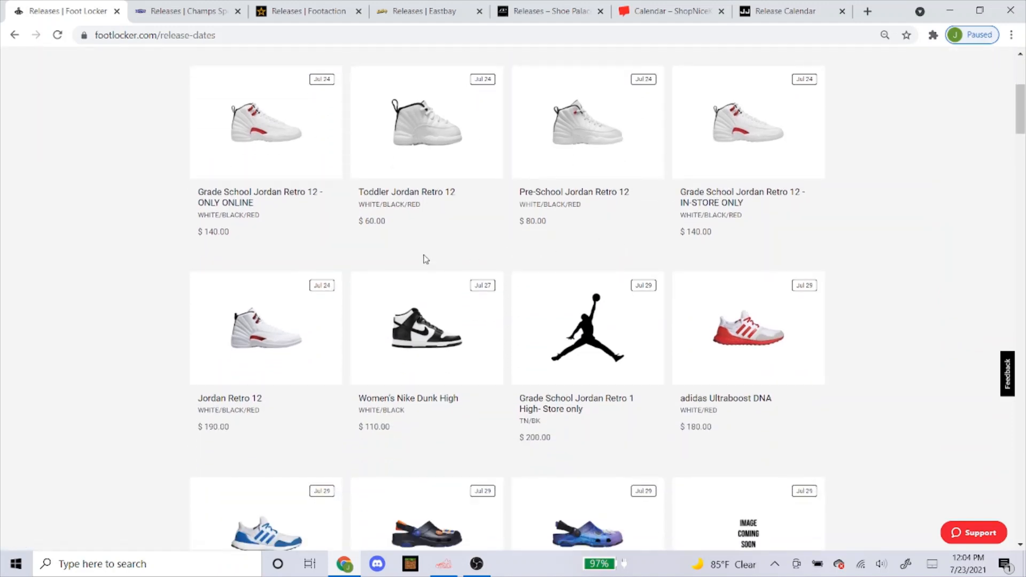
scroll(190, 290, "down", 1)
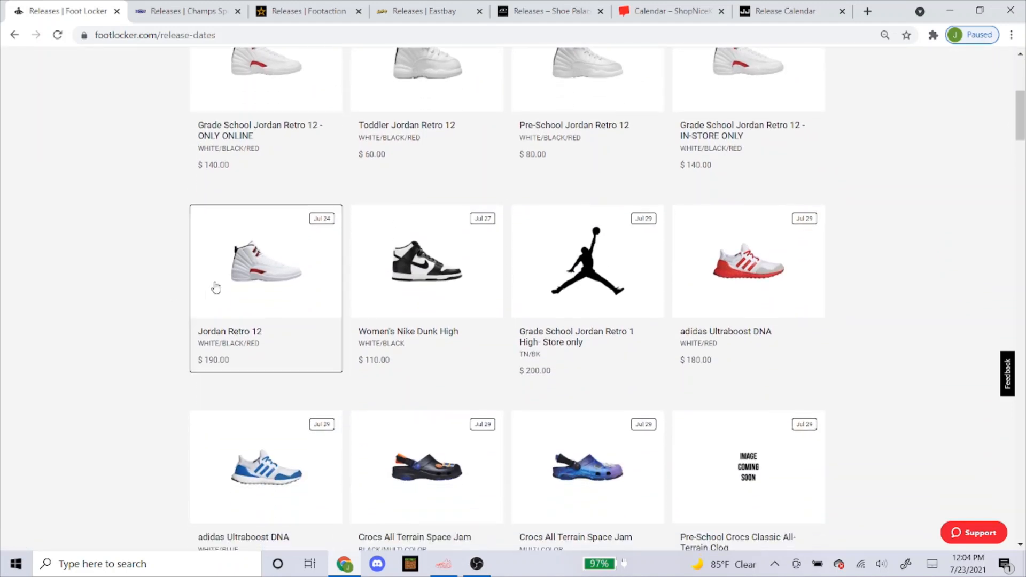
left_click(276, 276)
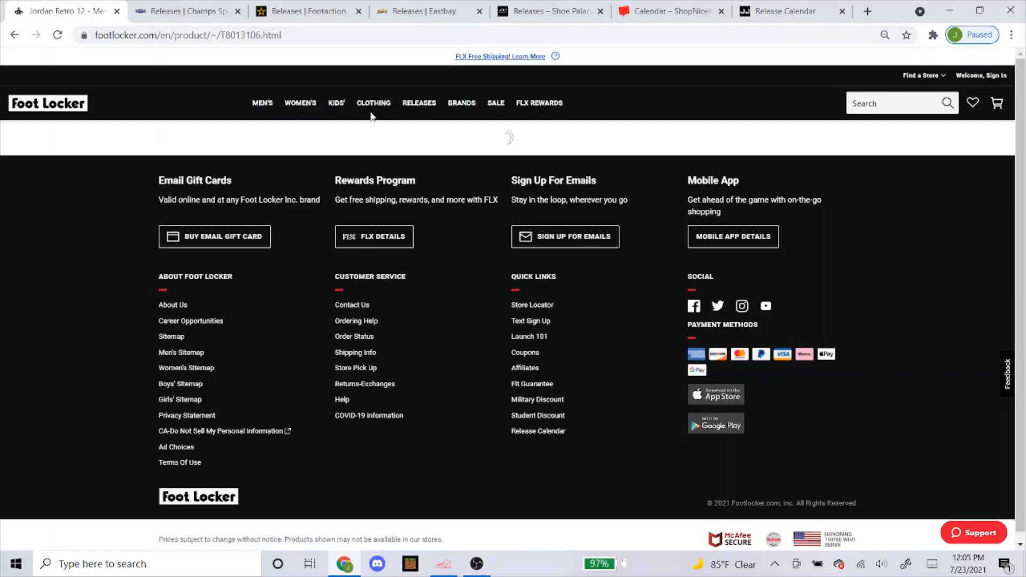
Copy the product number T8013106 from the shoe's details and paste it as the SKU in the bot's new task
scroll(421, 341, "down", 4)
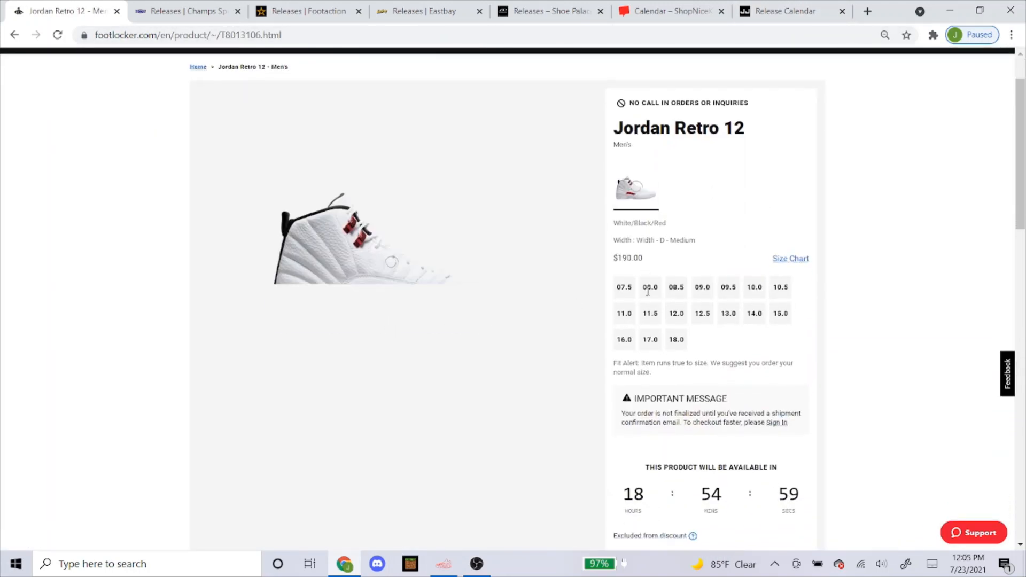
scroll(415, 208, "down", 2)
scroll(393, 219, "up", 1)
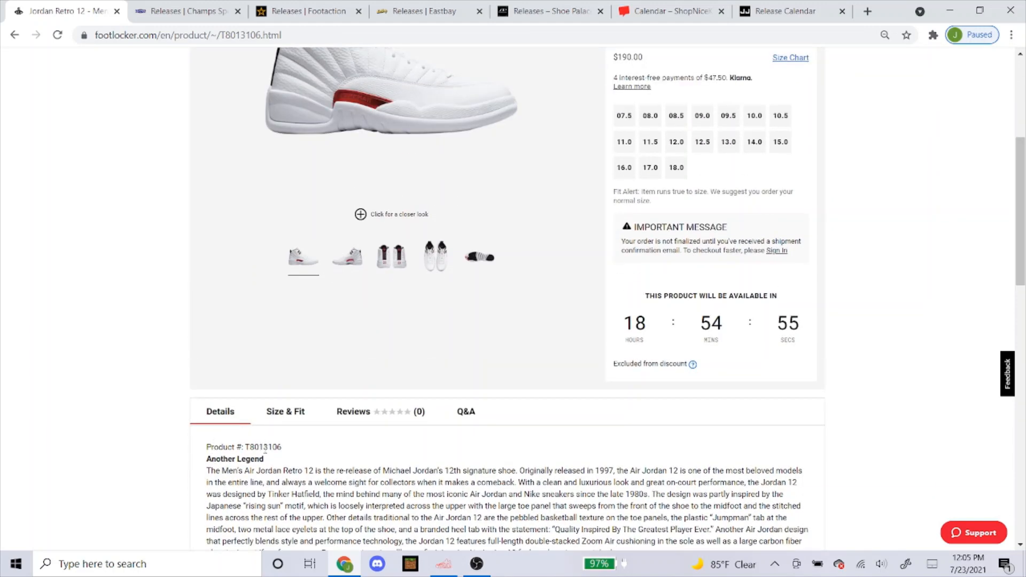
double_click(261, 448)
right_click(269, 450)
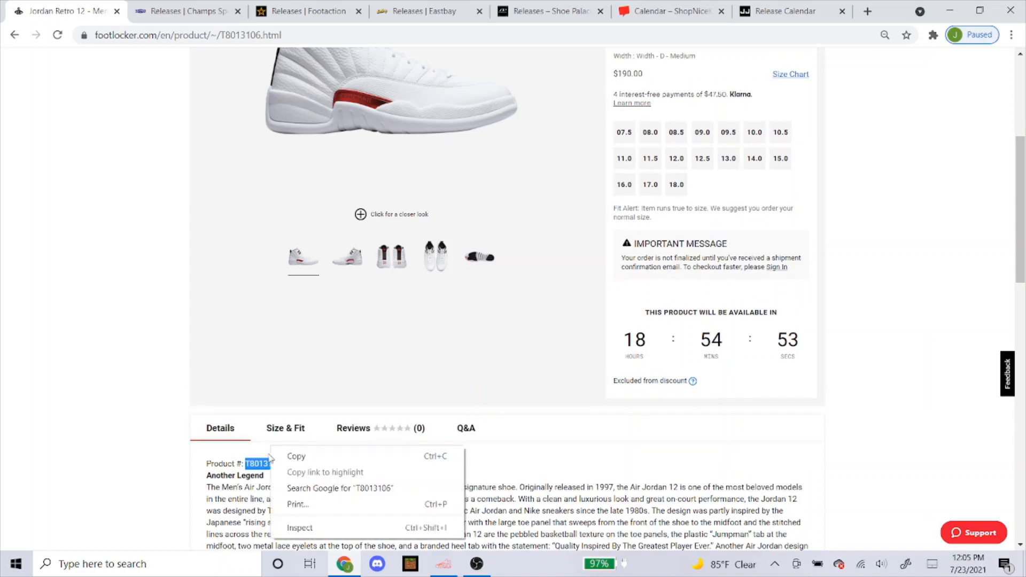
right_click(256, 466)
left_click(279, 384)
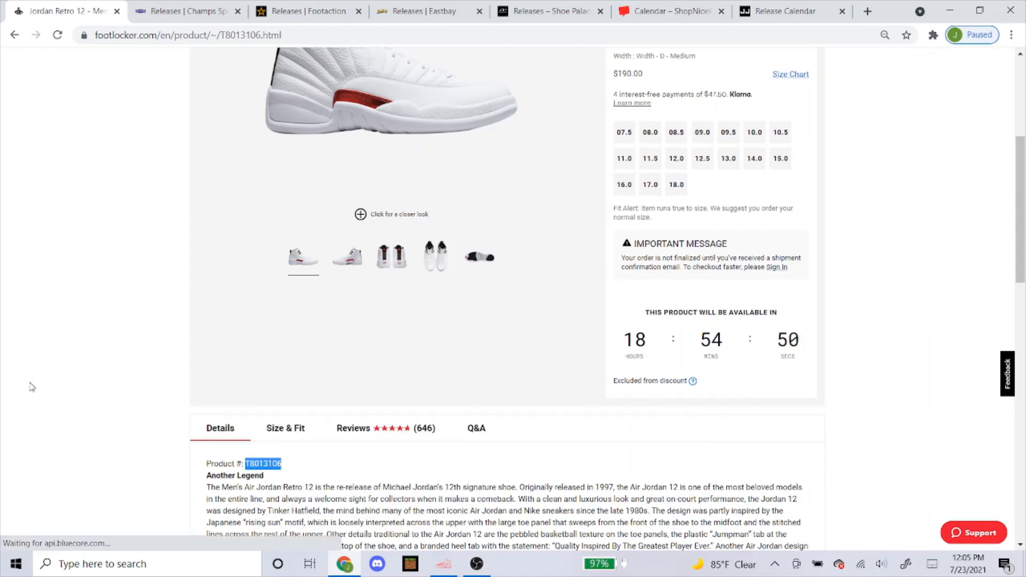
left_click(30, 385)
left_click(443, 564)
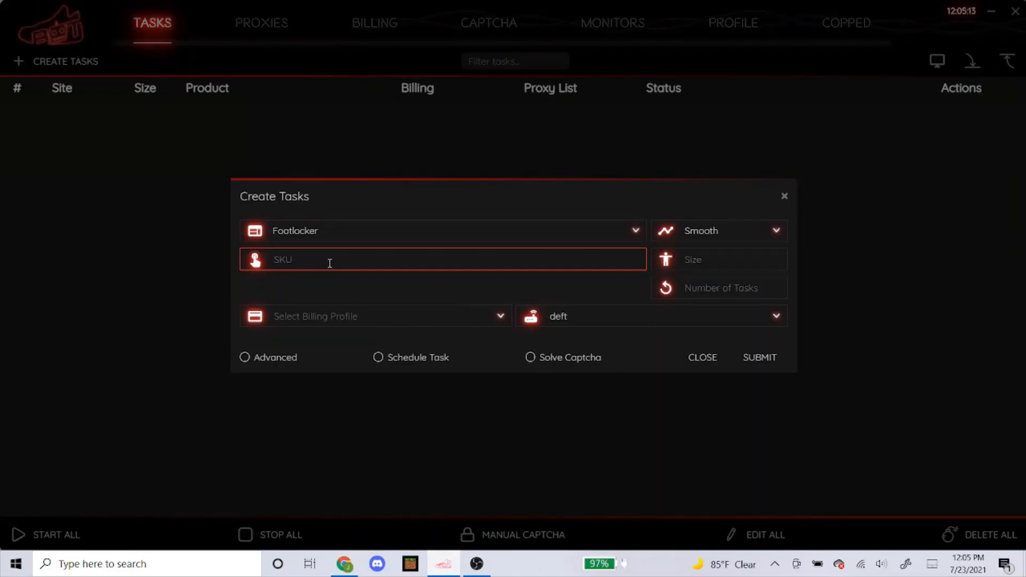
right_click(328, 261)
left_click(348, 289)
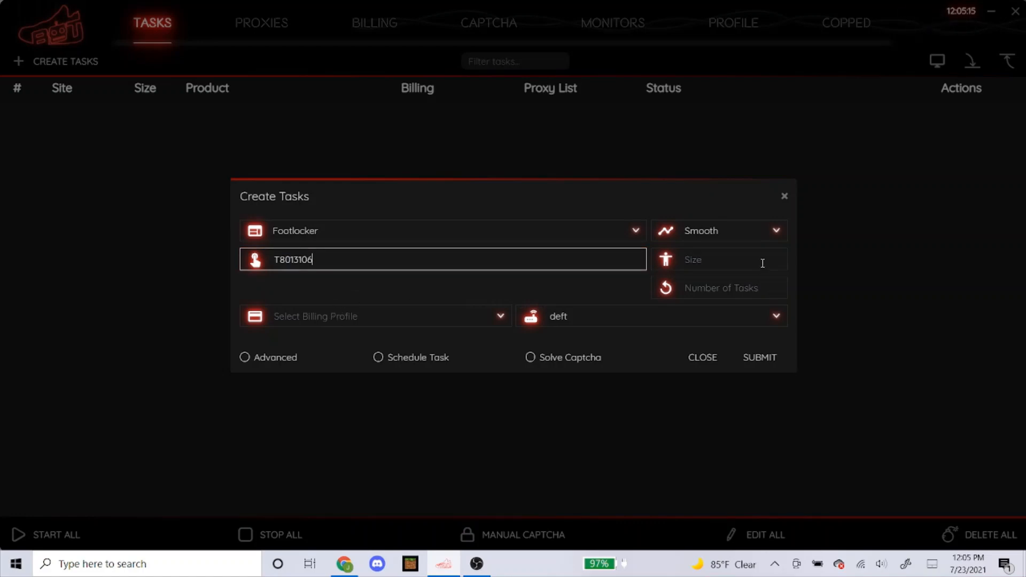
Check the shoe's available sizes in Chrome, and set the task's sizes to 8.5,9,9.5,10,10.5,11,11.5,12
left_click(725, 257)
left_click(345, 564)
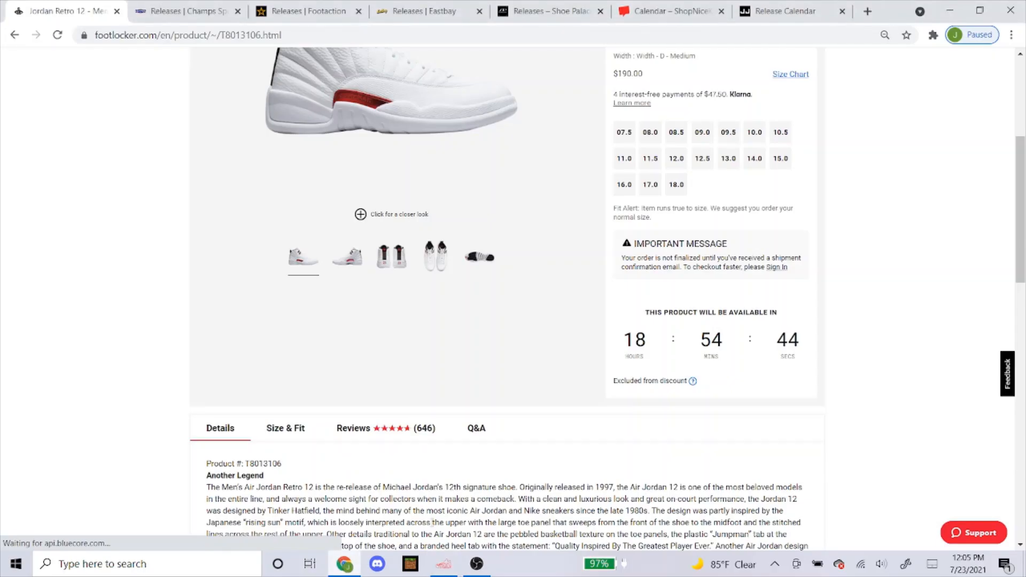
scroll(557, 408, "up", 2)
left_click(624, 266)
left_click(676, 318)
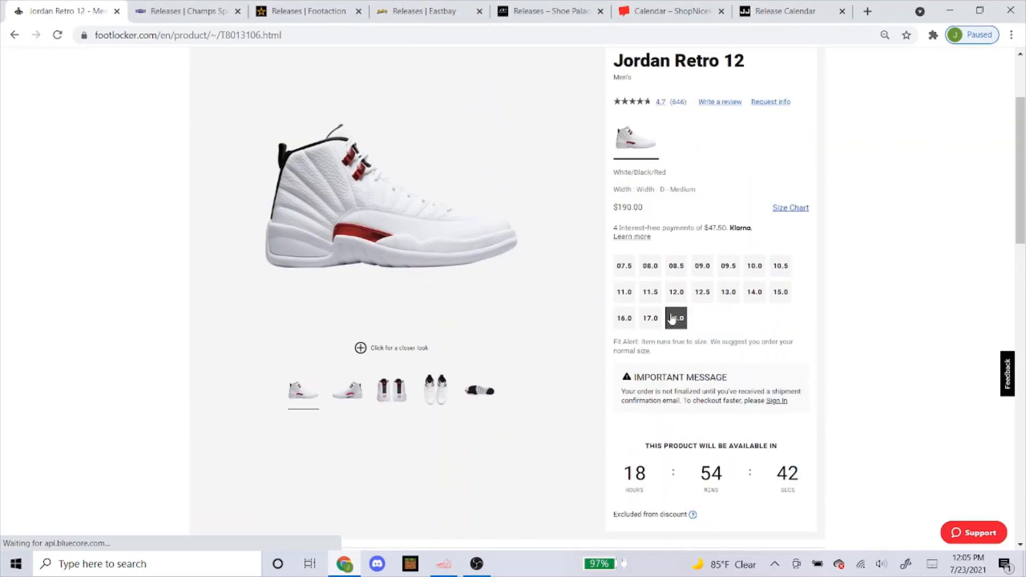
left_click(695, 292)
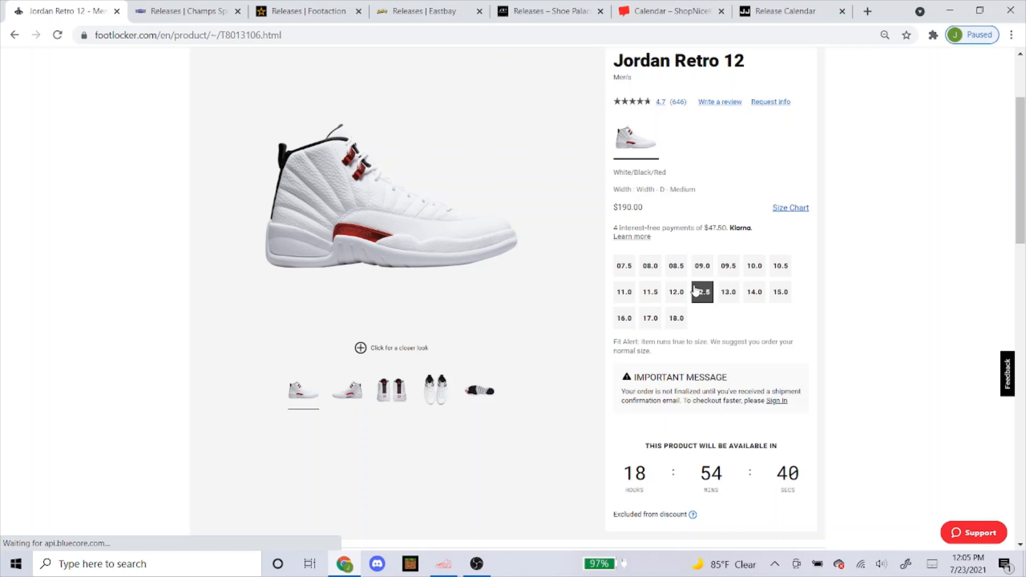
left_click(456, 572)
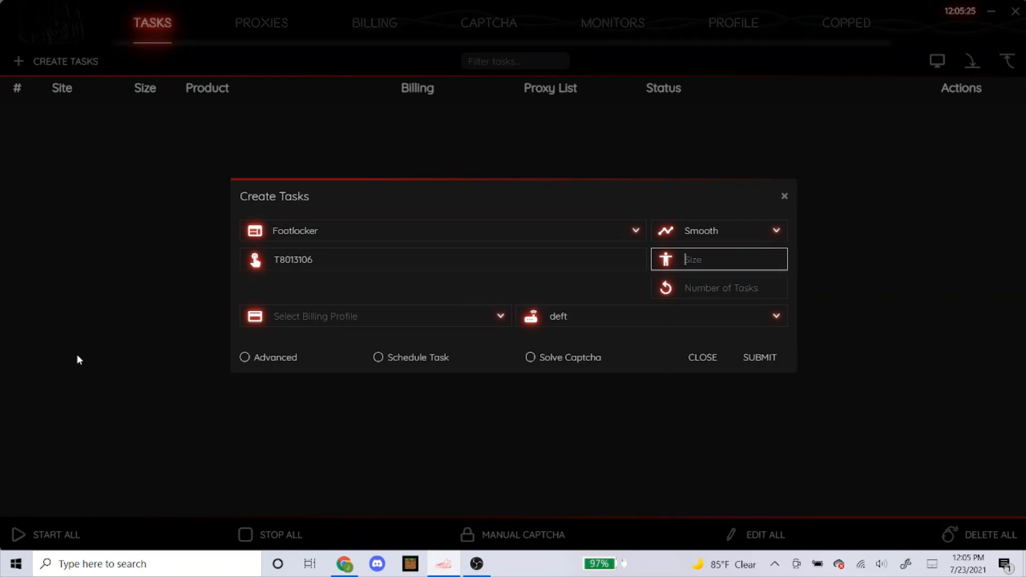
type("8.5,9,9.5,10,1")
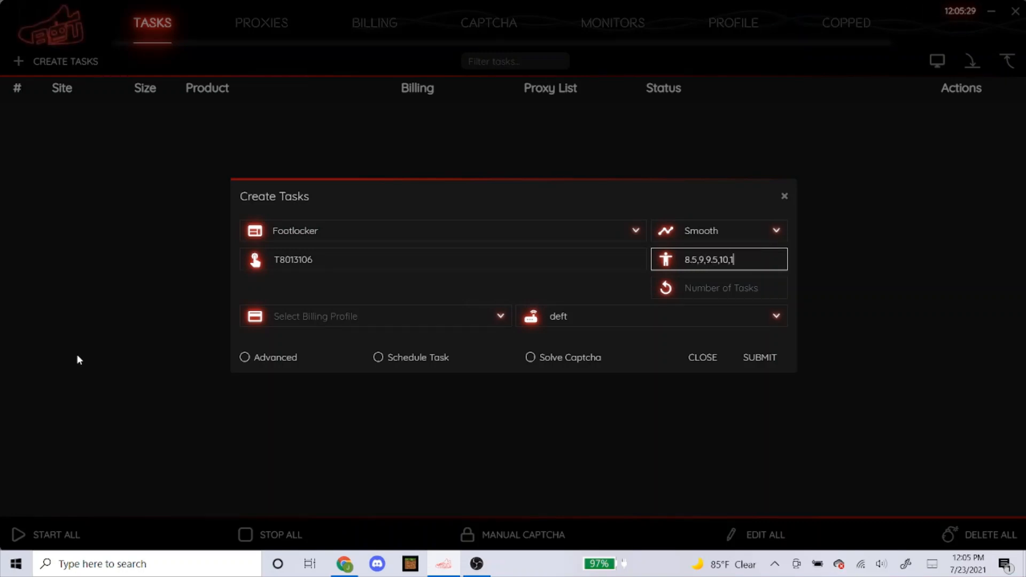
type("0.5,11,11.5,12")
Assign the first saved billing profile and the LEAF US 7/16 proxy list to the task
left_click(318, 316)
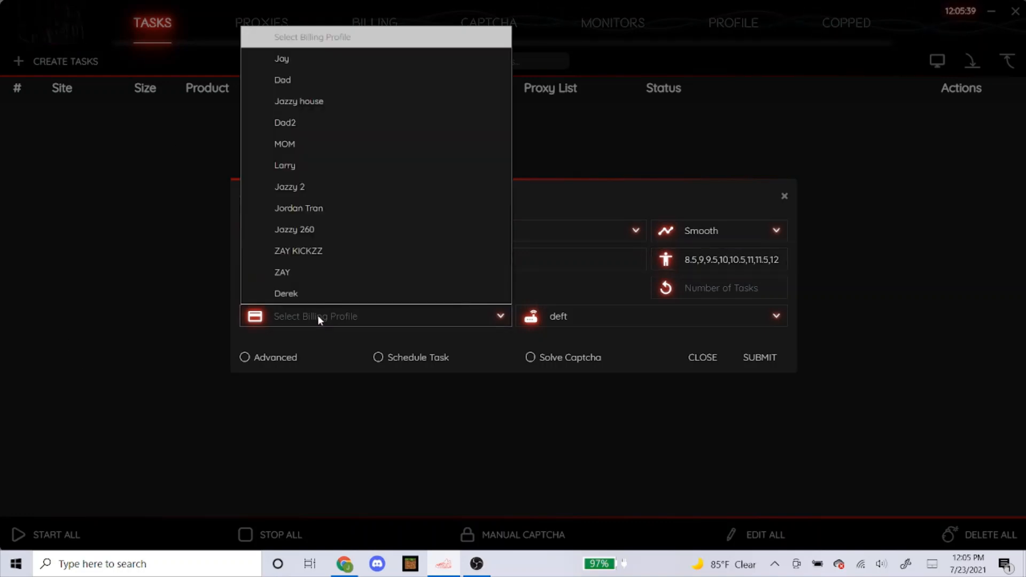
left_click(328, 58)
left_click(609, 317)
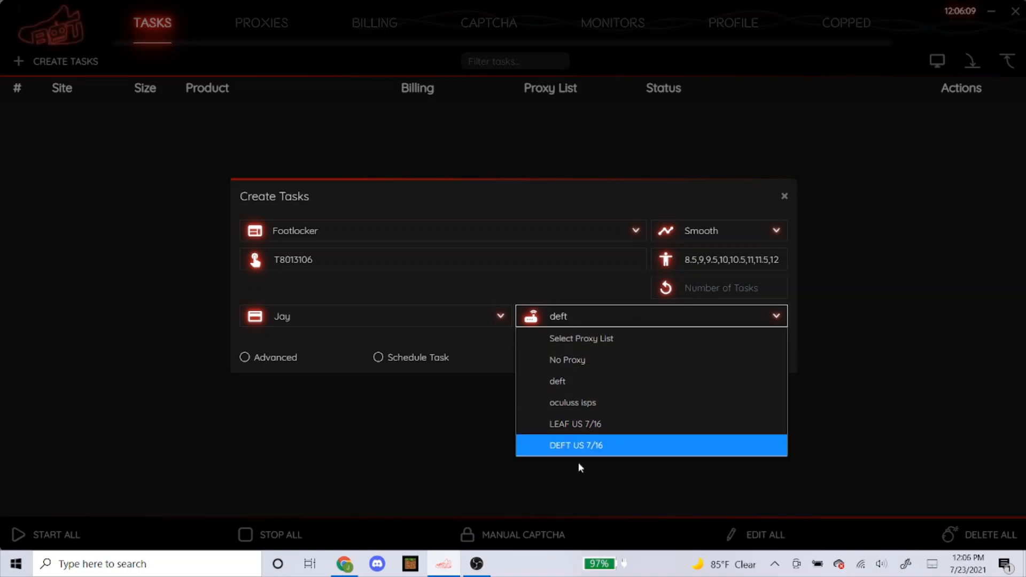
left_click(601, 428)
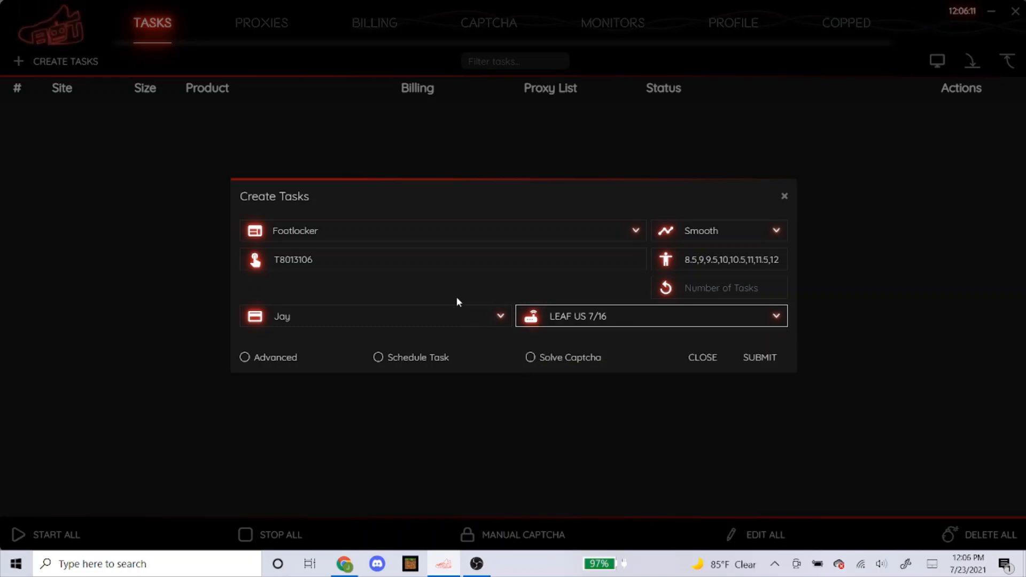
Schedule the task to run at 06:50:00 AM and submit it without advanced settings
left_click(265, 359)
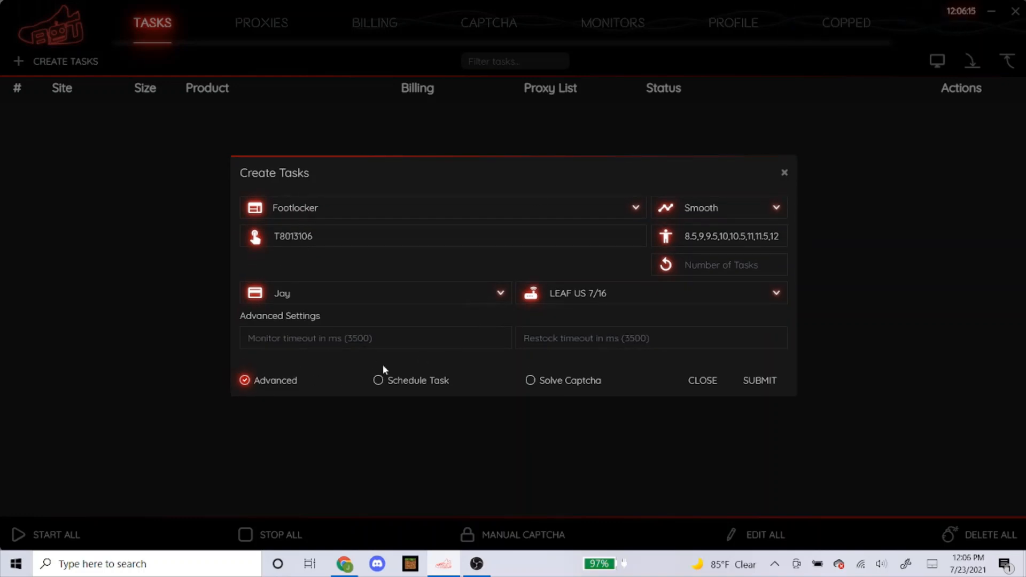
left_click(292, 383)
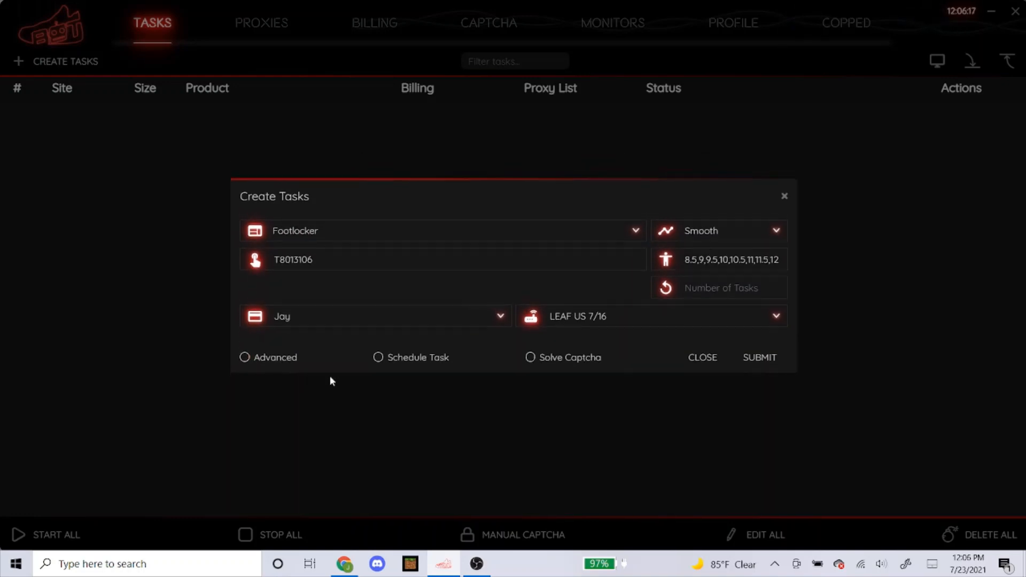
left_click(427, 360)
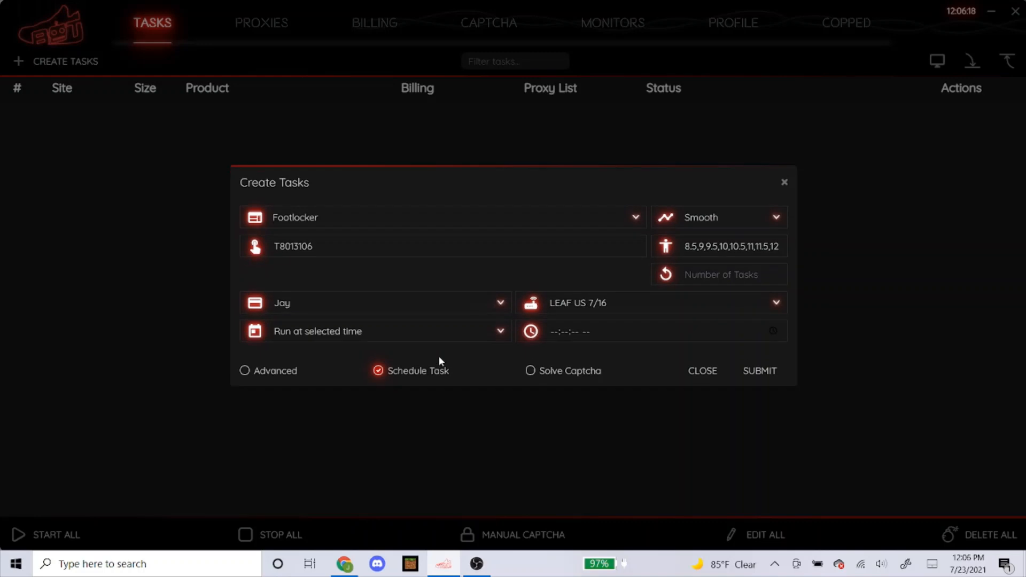
left_click(556, 331)
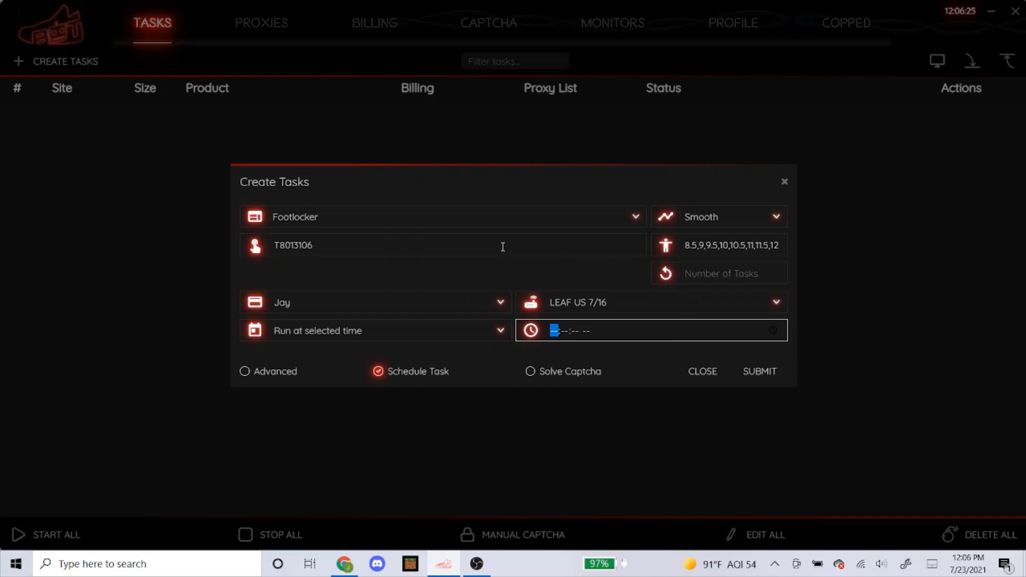
type("065000a")
left_click(494, 267)
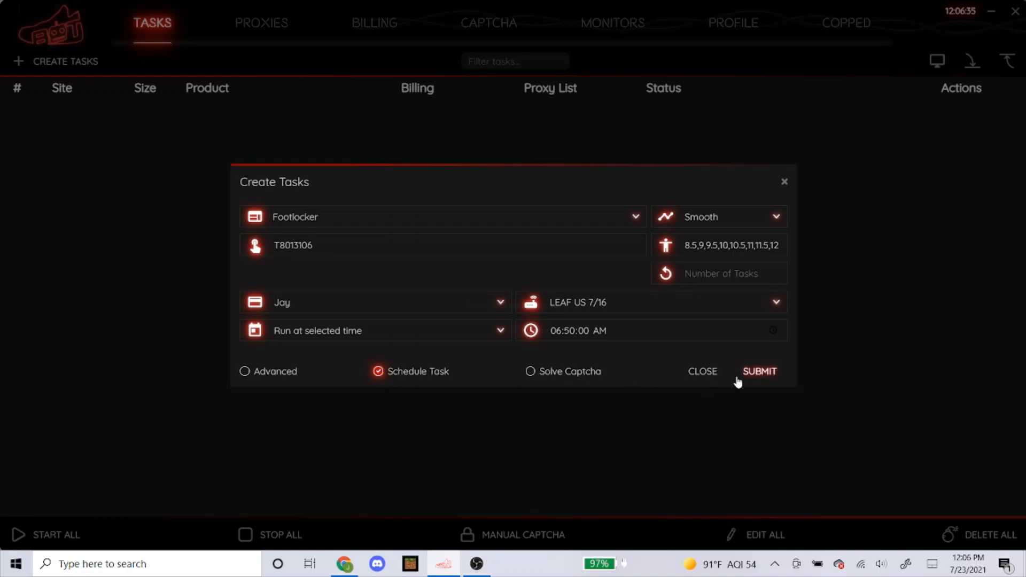
left_click(753, 373)
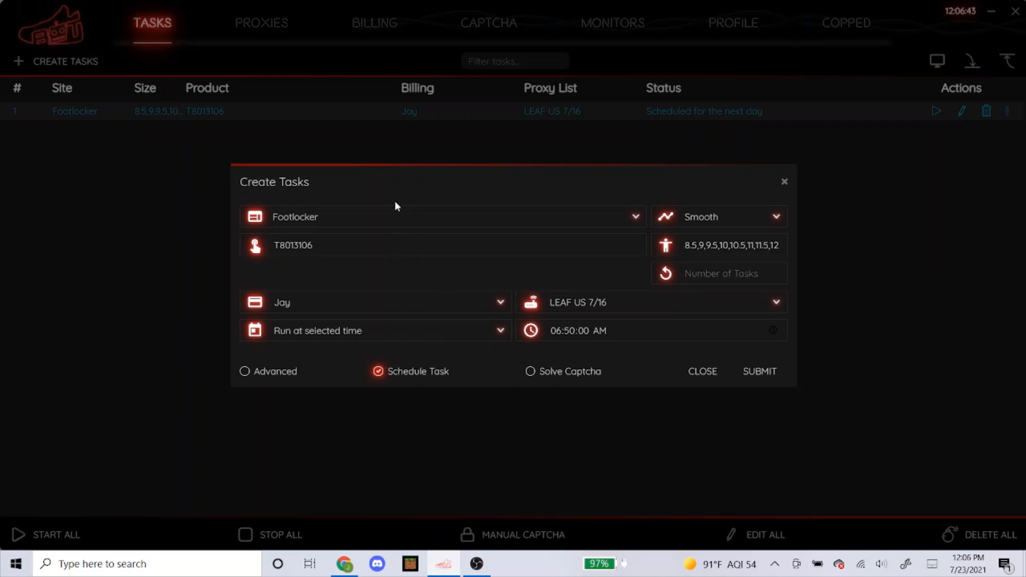
Set the new task's site to ChampsSport and clear the previous SKU and sizes
left_click(396, 214)
type("champs")
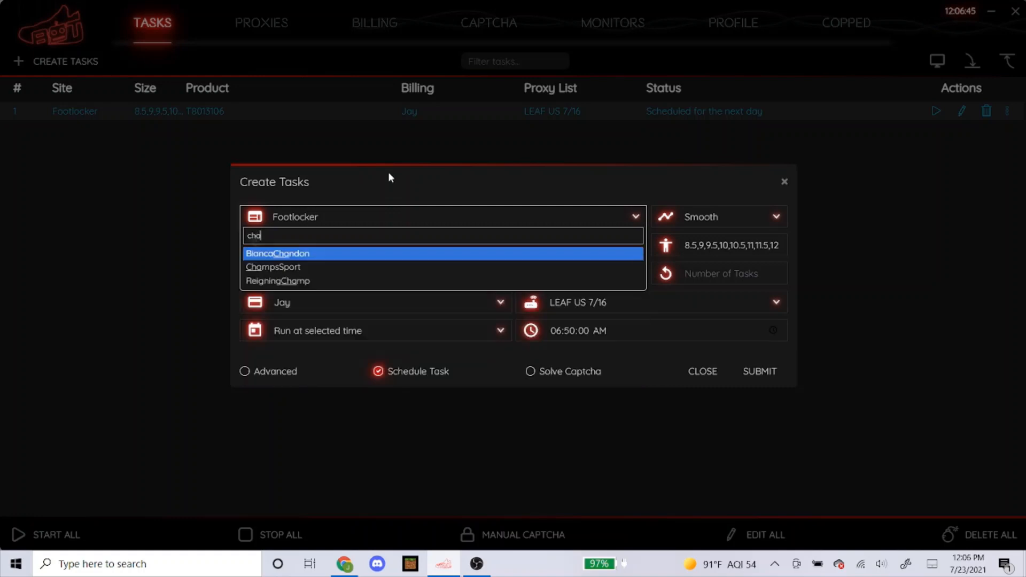
key("Return")
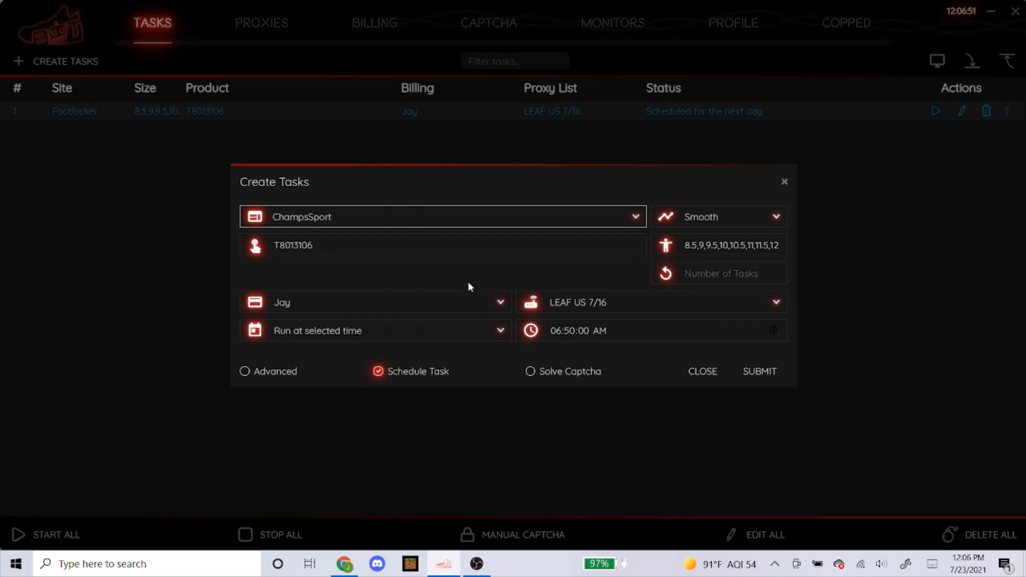
double_click(464, 239)
key("BackSpace")
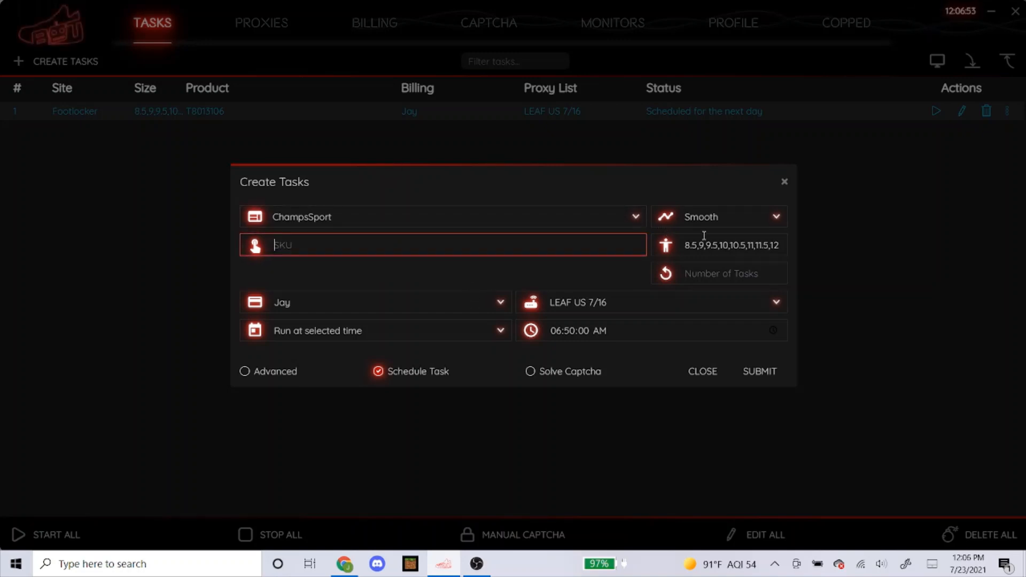
double_click(703, 238)
key("BackSpace")
left_click(546, 181)
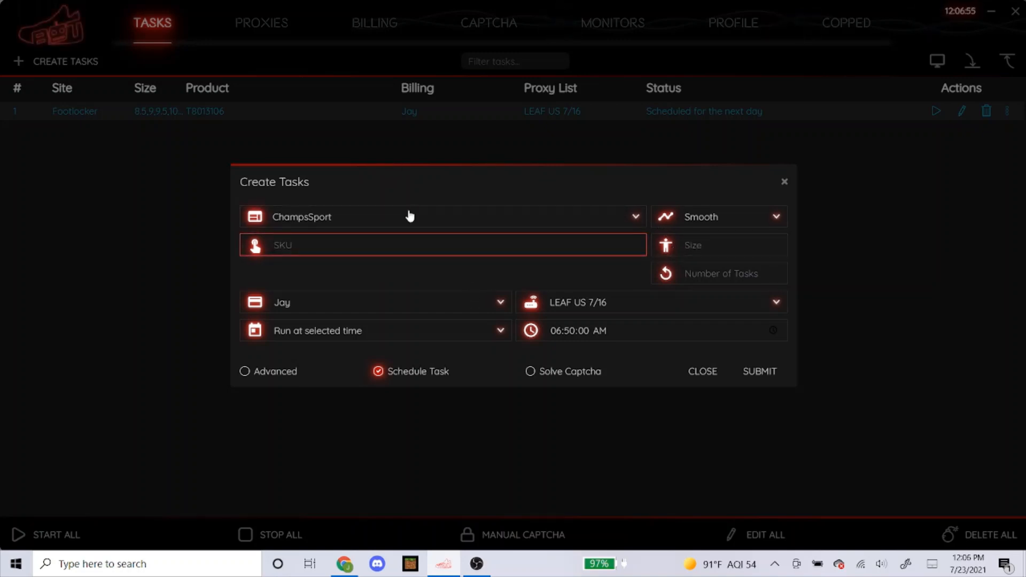
left_click(756, 215)
left_click(756, 214)
left_click(474, 245)
Switch to Chrome and open the Online Only - Jordan Retro 12 product page from the Champs Sports release calendar
left_click(345, 566)
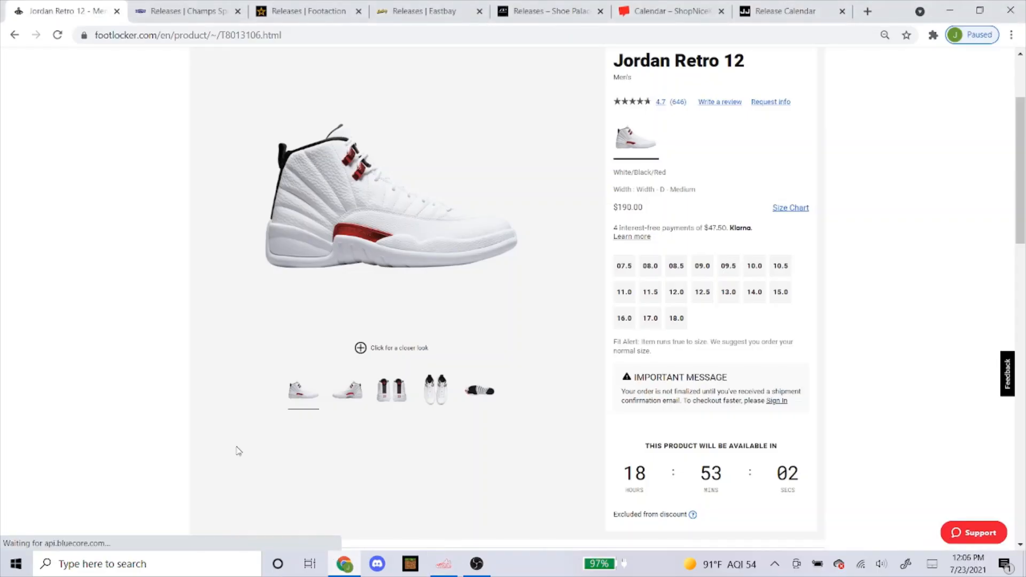
left_click(187, 13)
scroll(188, 286, "up", 9)
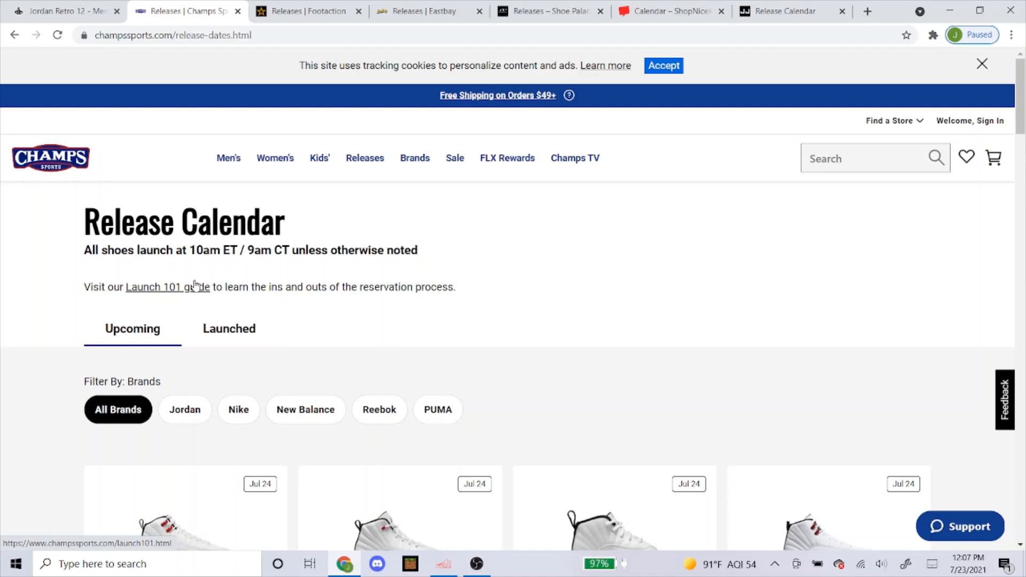
scroll(195, 286, "down", 7)
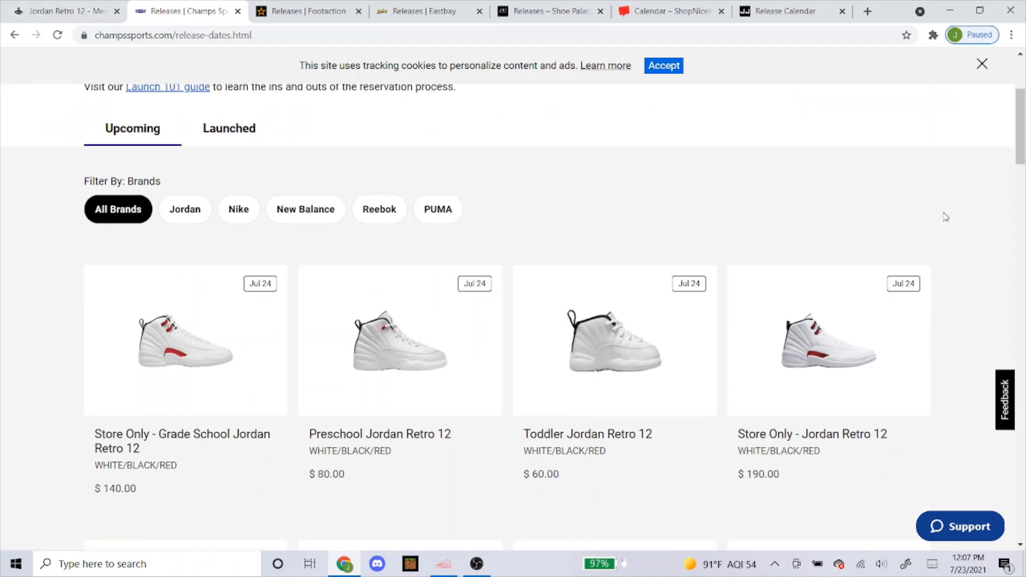
scroll(417, 266, "down", 4)
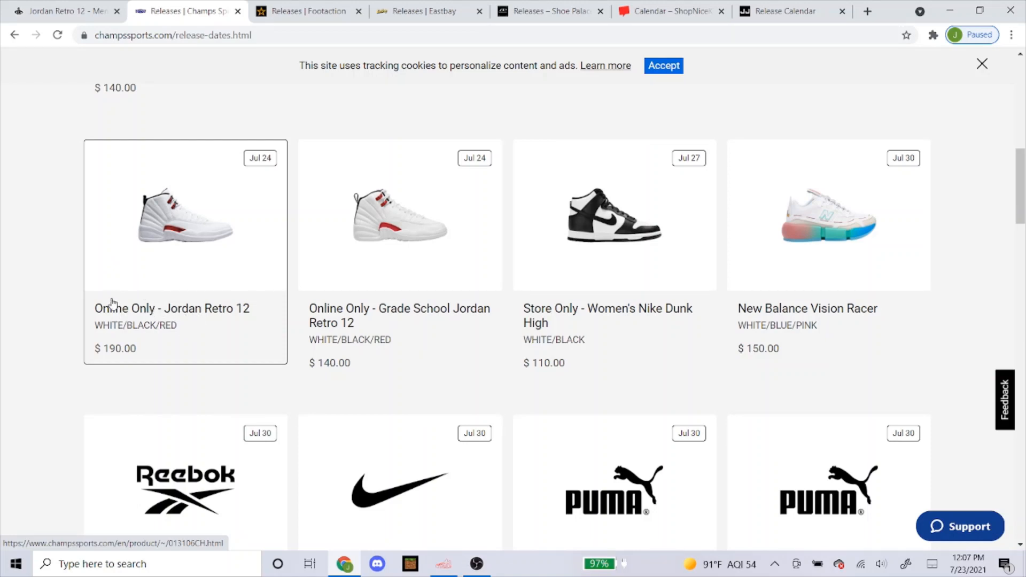
left_click(181, 226)
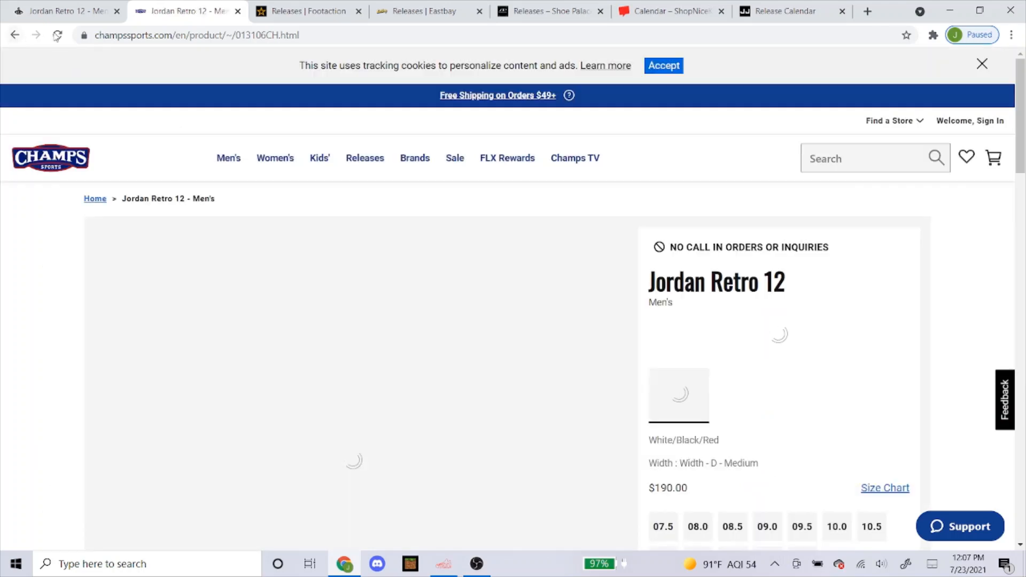
Copy the product number 013106CH from the shoe's details and paste it as the SKU in the bot's ChampsSport task
scroll(353, 159, "down", 12)
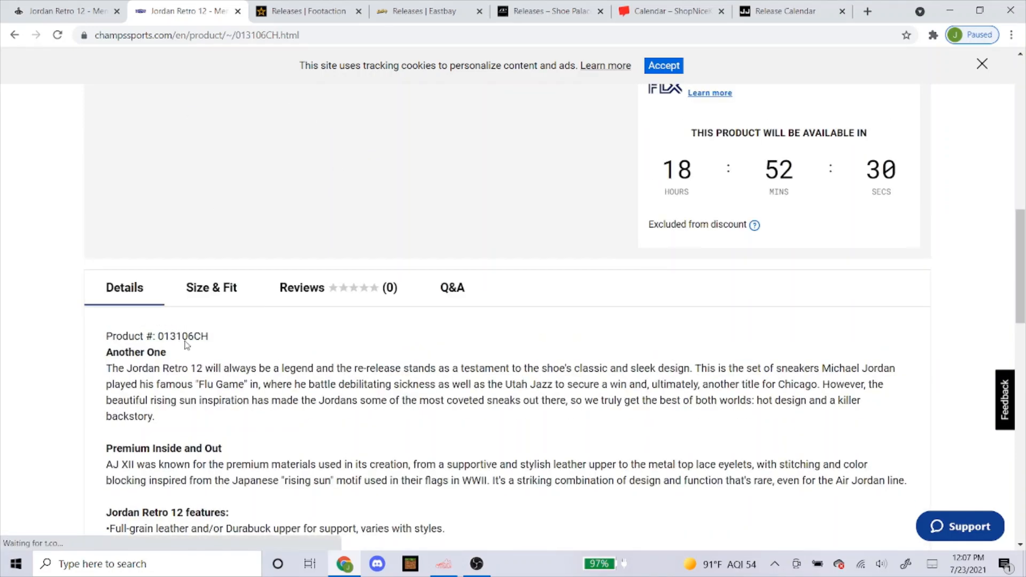
double_click(185, 337)
right_click(185, 340)
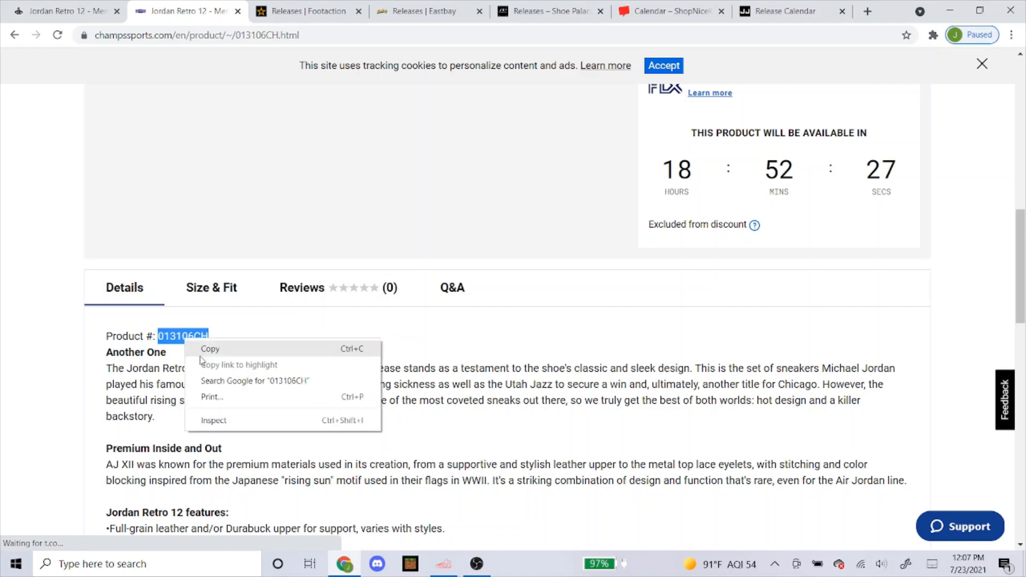
left_click(201, 354)
scroll(259, 369, "up", 3)
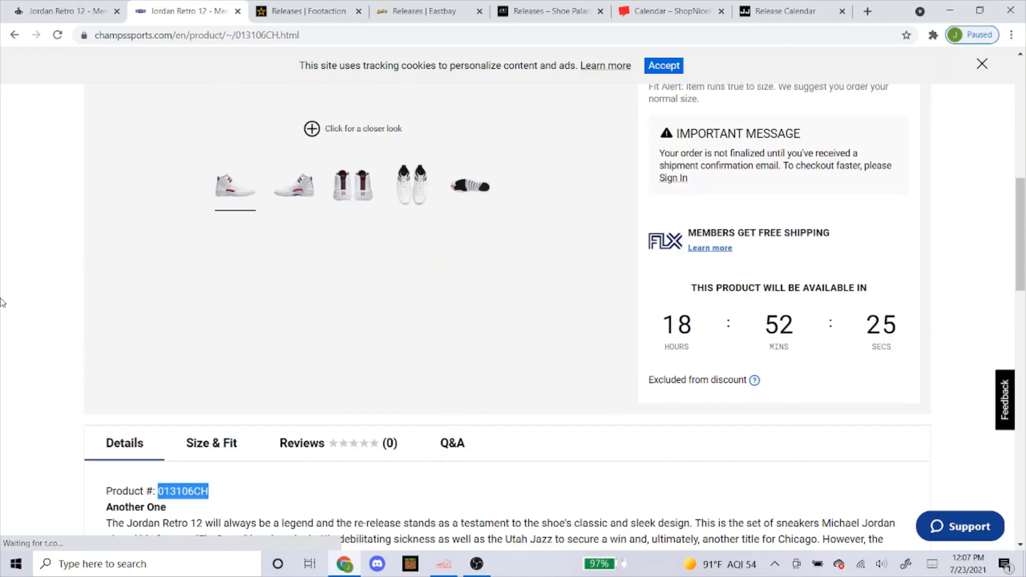
scroll(80, 279, "up", 8)
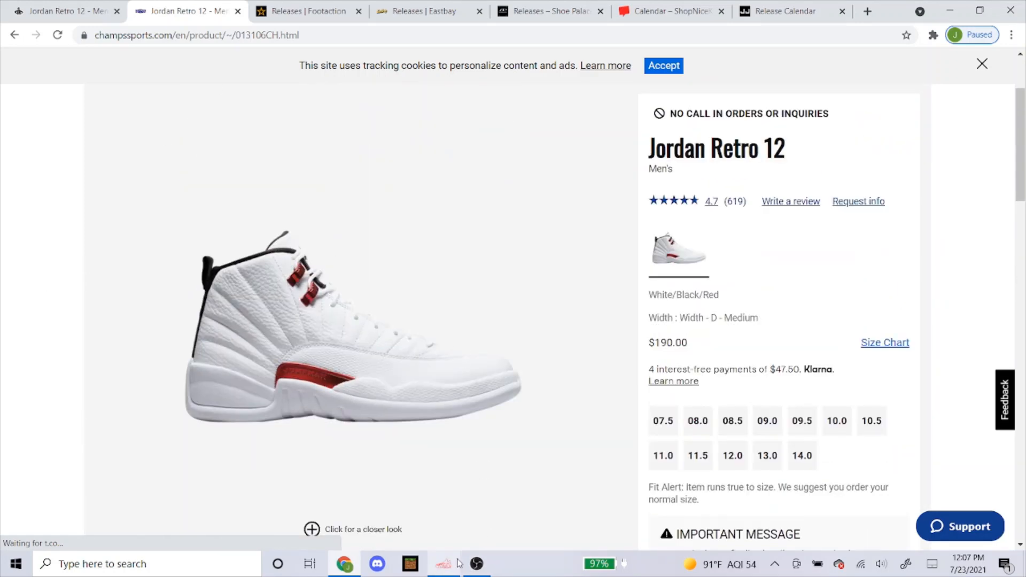
left_click(459, 564)
right_click(346, 239)
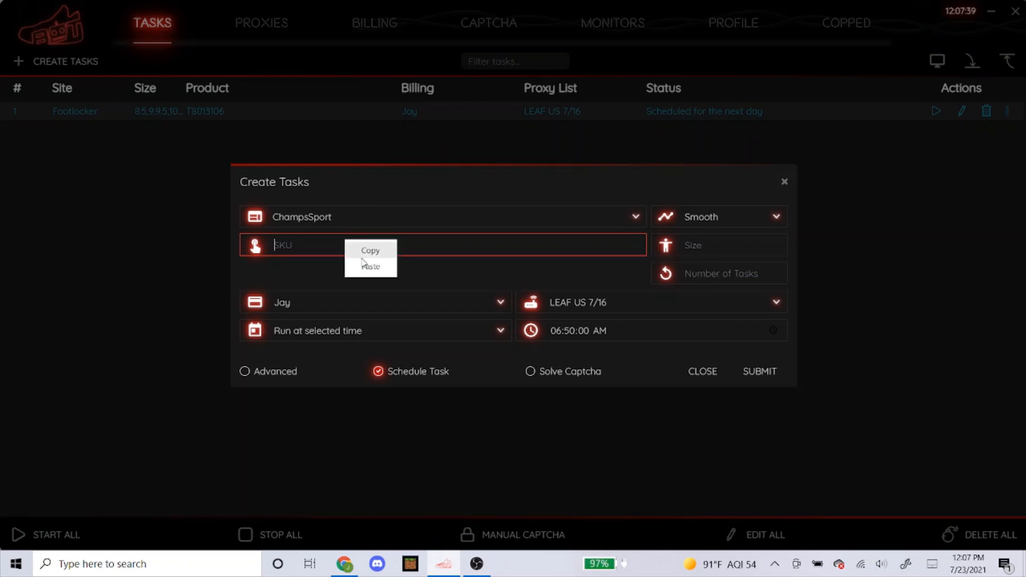
left_click(367, 266)
Set the ChampsSport task's sizes to 8.5,9,9.5,10,10.5,11,11.5,12, then submit the task and close the creation form
left_click(701, 247)
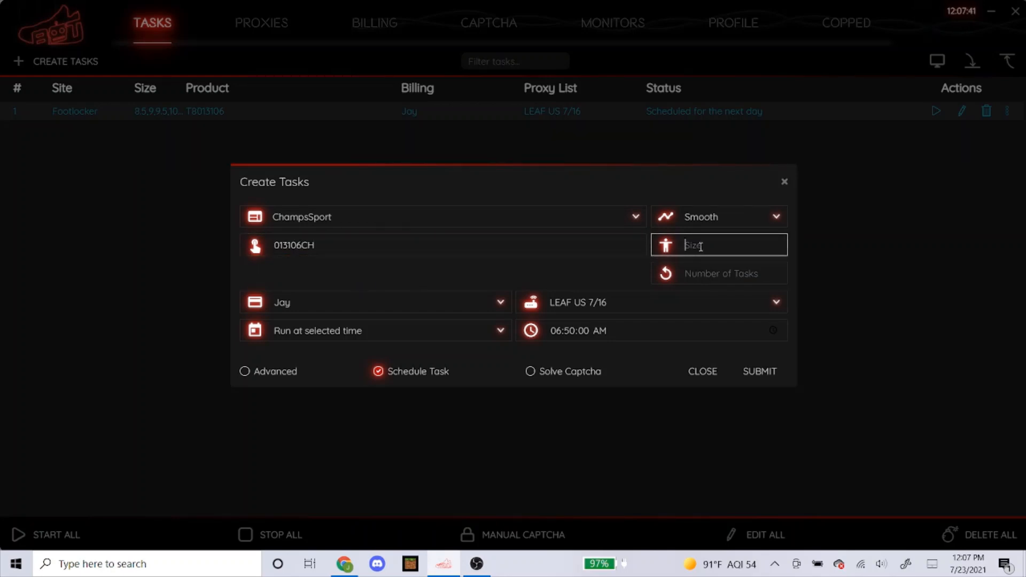
key("alt+Tab")
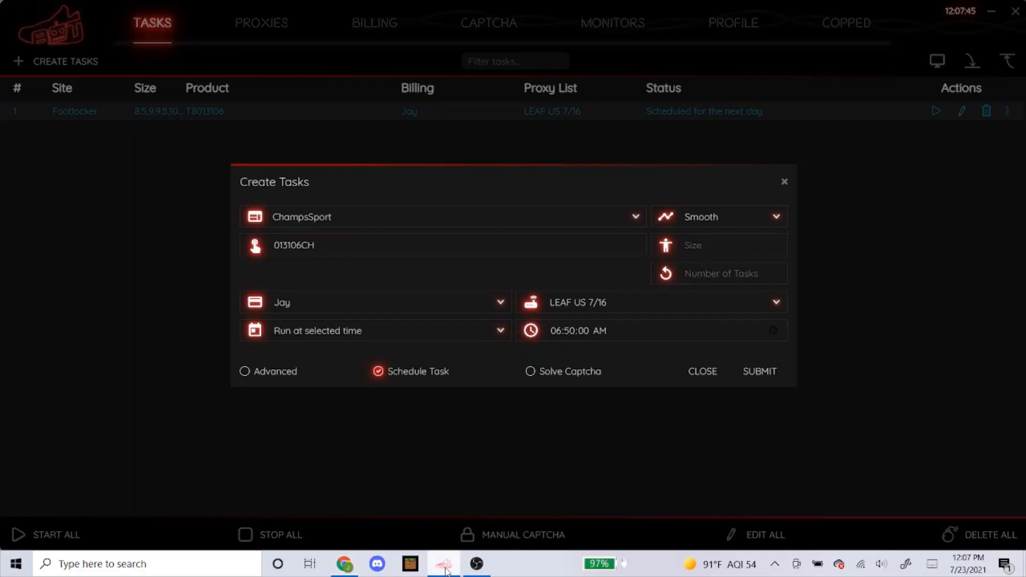
left_click(444, 564)
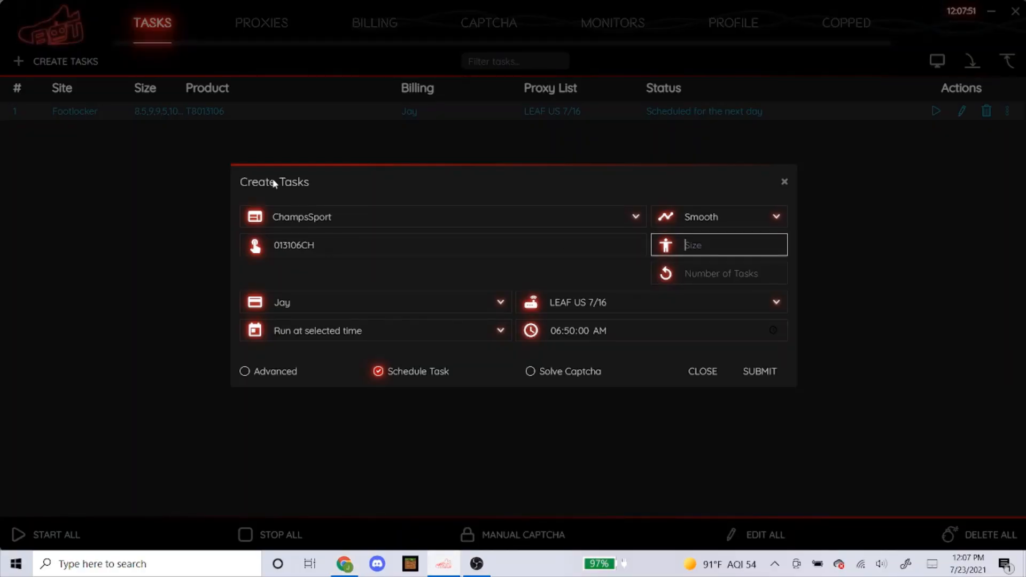
type("8.5,9,9.5,10,10.55,1")
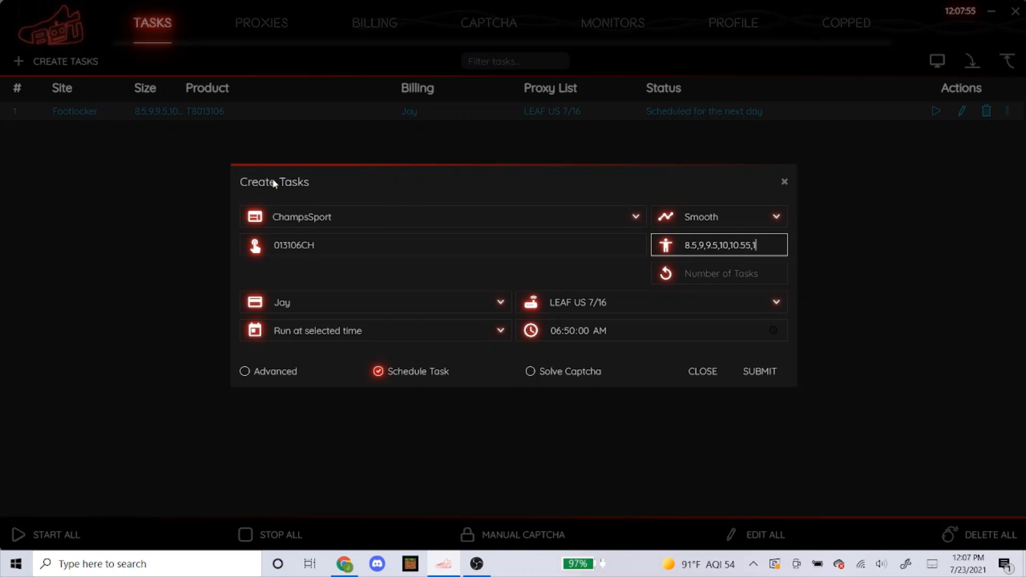
type("1,11.5")
left_click(331, 275)
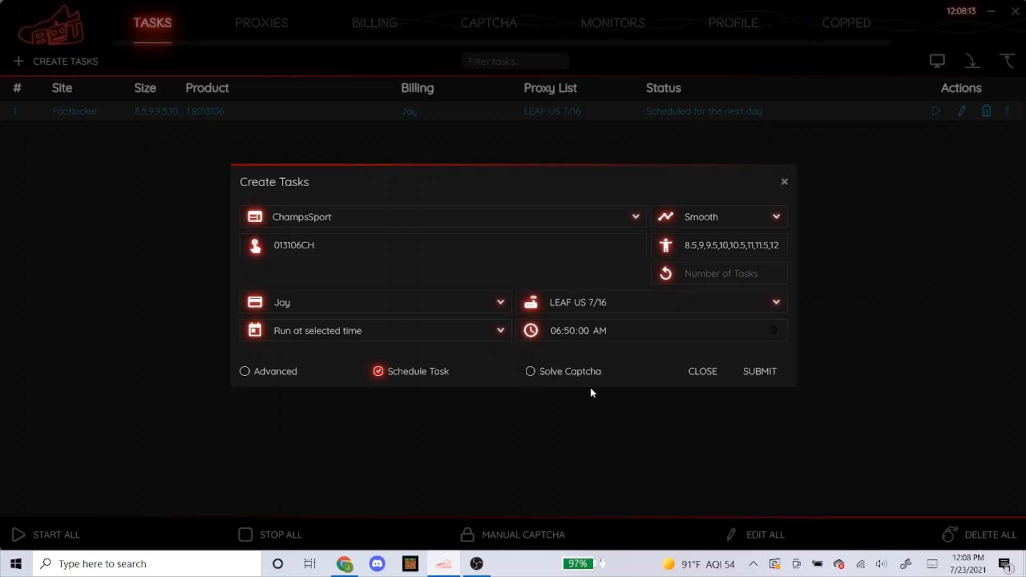
left_click(759, 373)
left_click(703, 372)
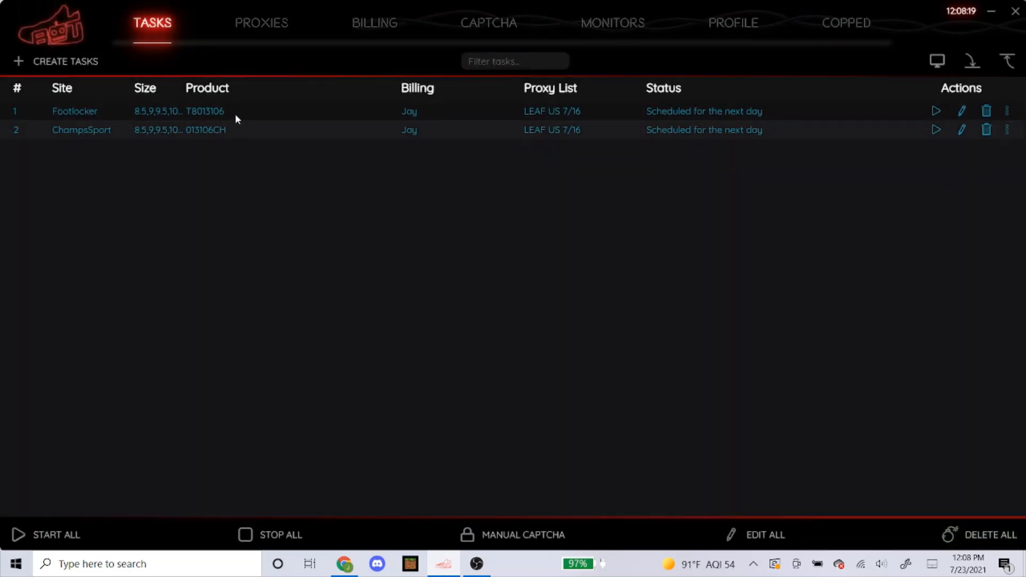
Start another task with Footaction as the site, and clear the carried-over SKU and sizes
left_click(49, 61)
left_click(431, 220)
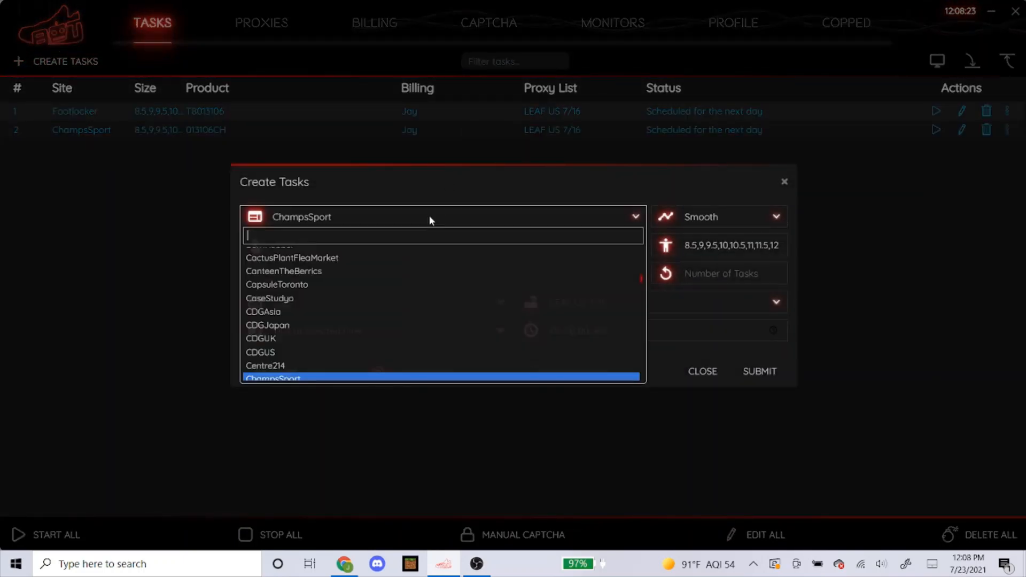
type("footac")
key("Return")
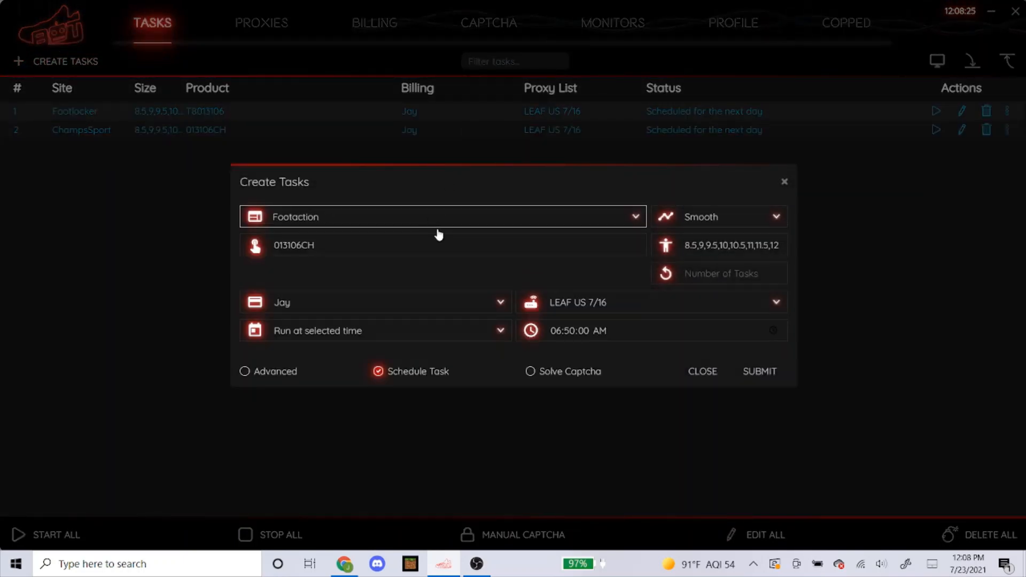
left_click(437, 247)
key("ctrl+a")
key("BackSpace")
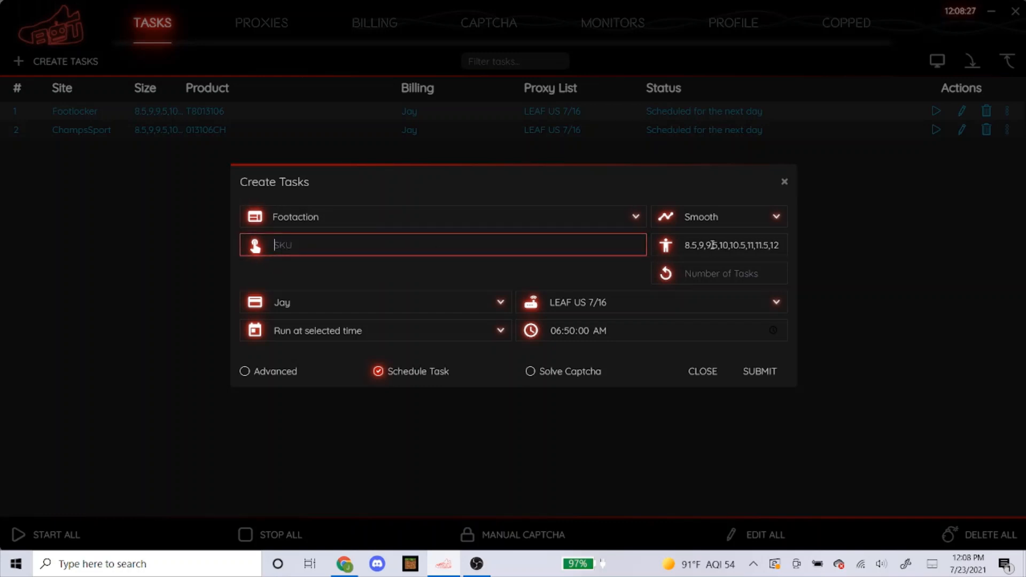
triple_click(724, 242)
key("BackSpace")
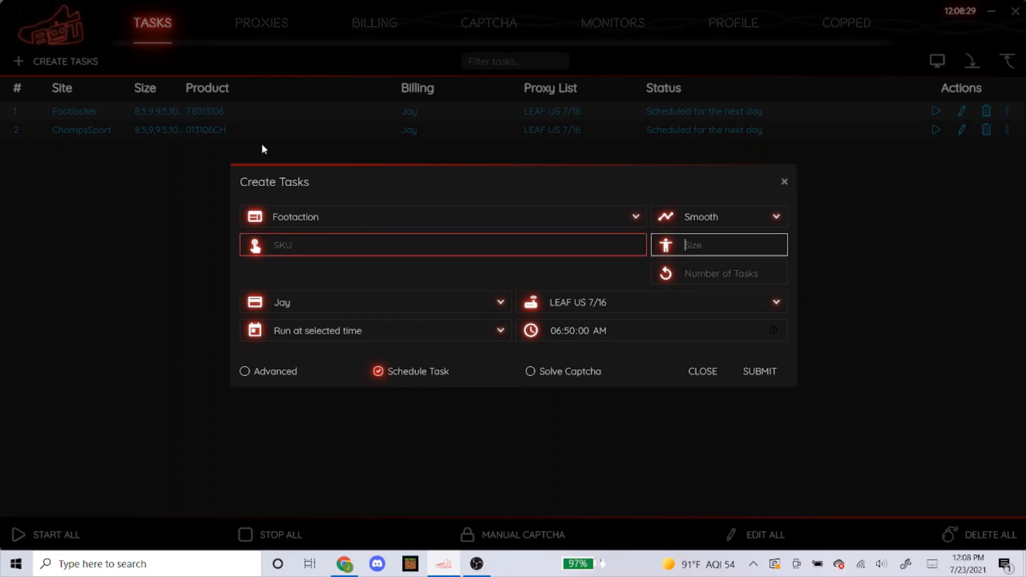
left_click(309, 240)
In Chrome, close the Footlocker and Champs Sports product pages and open the $190 Jordan Retro 12 from Footaction's releases
left_click(344, 564)
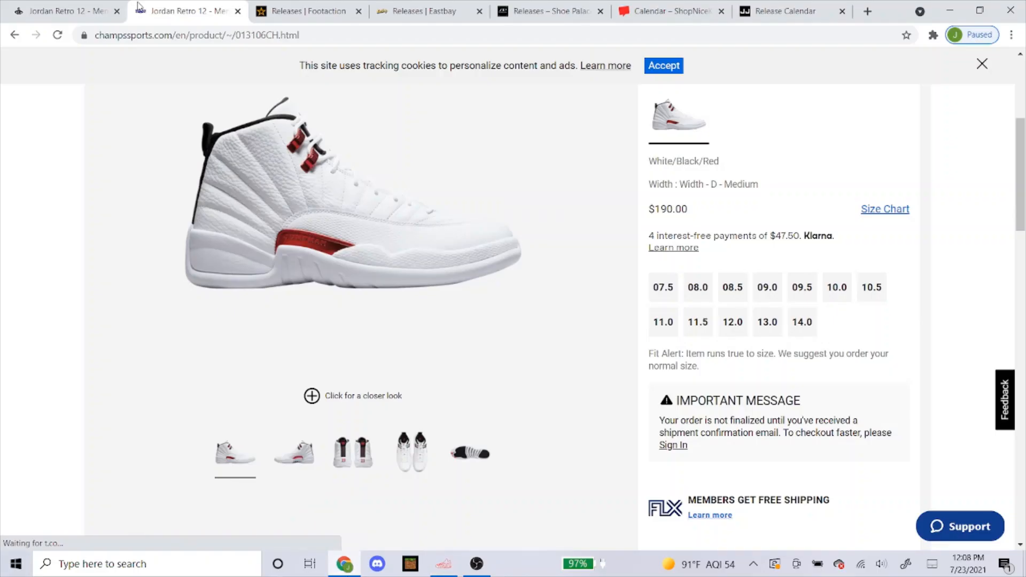
left_click(116, 10)
left_click(116, 11)
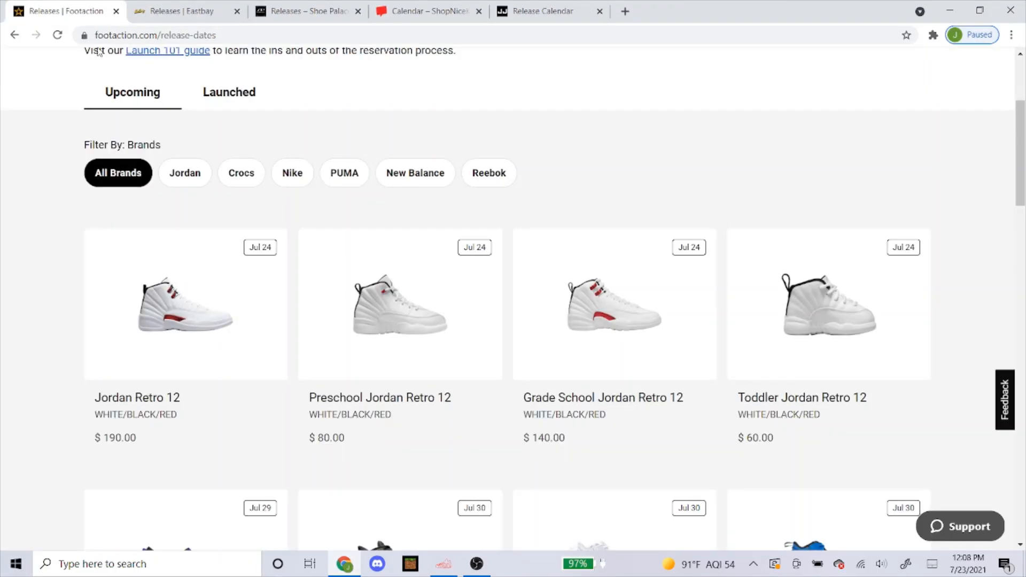
left_click(159, 317)
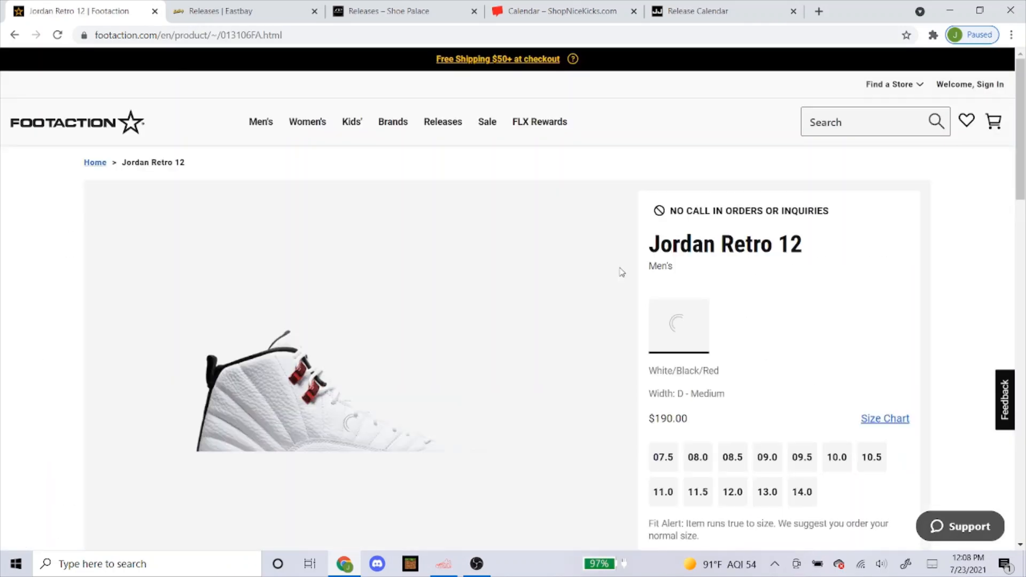
Copy the product number 013106FA from Footaction's shoe details, dismissing the email sign-up, and paste it as the SKU in the bot's task
scroll(669, 257, "down", 3)
scroll(671, 257, "down", 6)
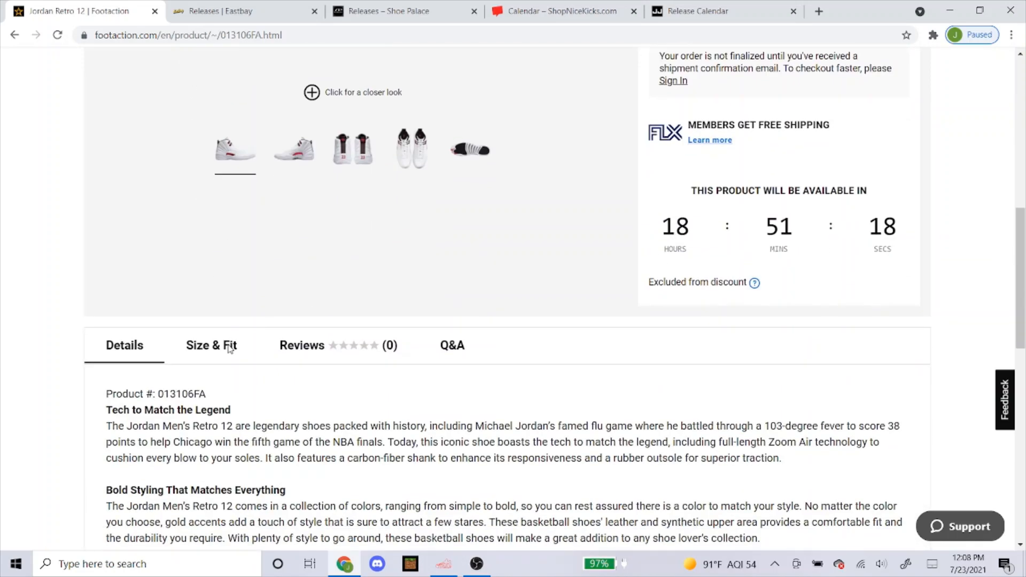
scroll(185, 413, "down", 1)
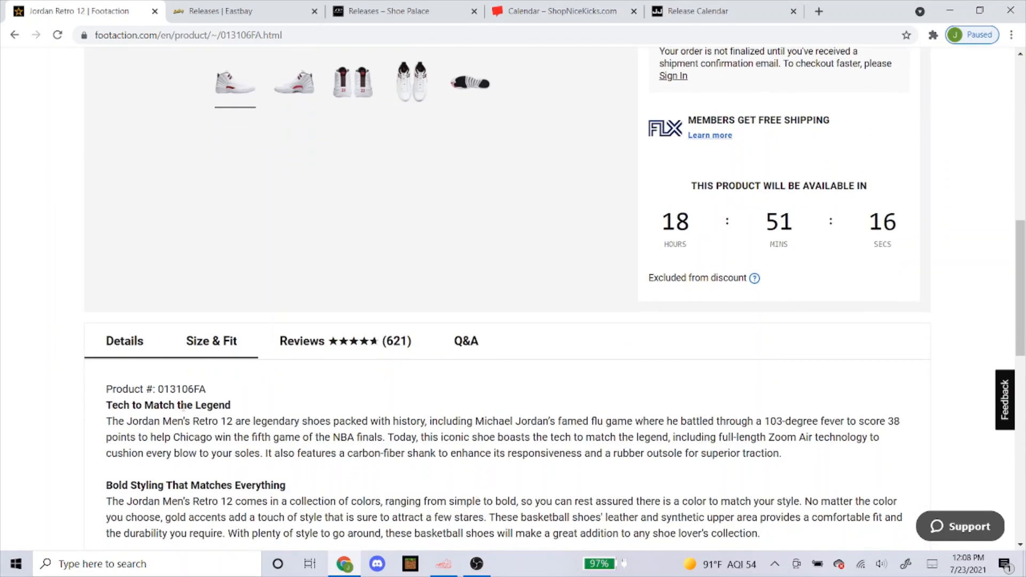
double_click(188, 390)
right_click(189, 392)
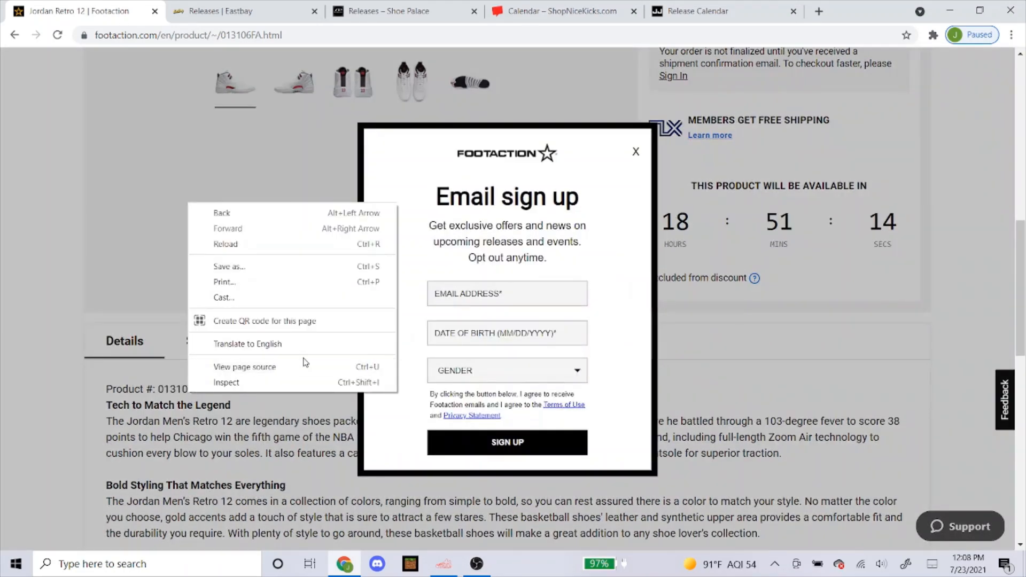
left_click(637, 152)
left_click(636, 152)
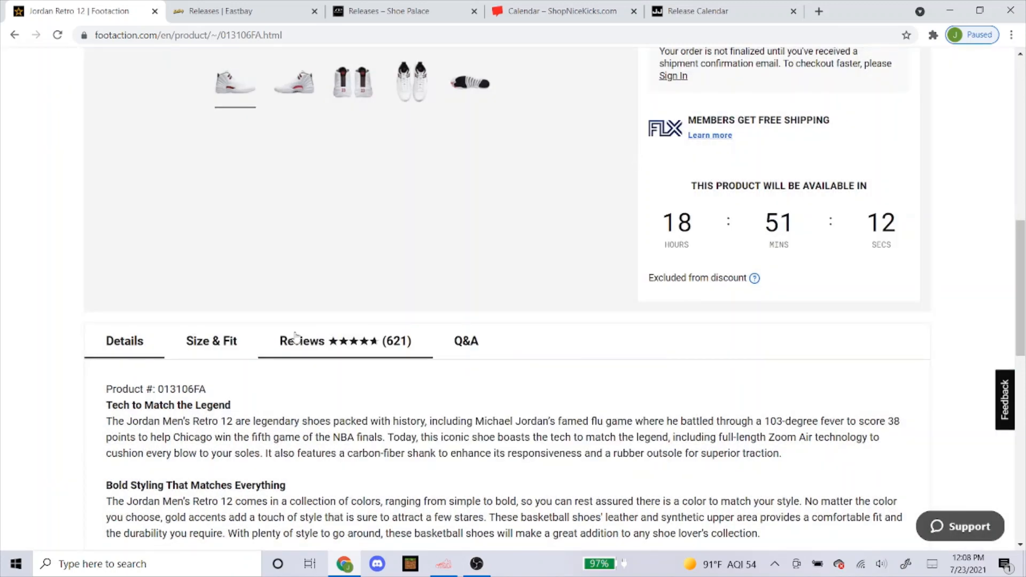
right_click(184, 392)
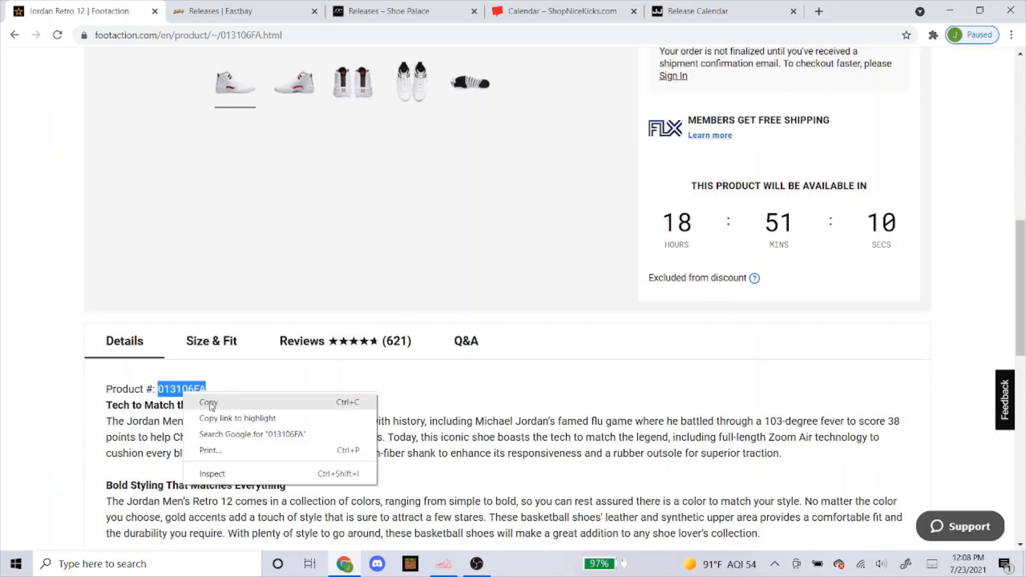
left_click(207, 399)
left_click(442, 565)
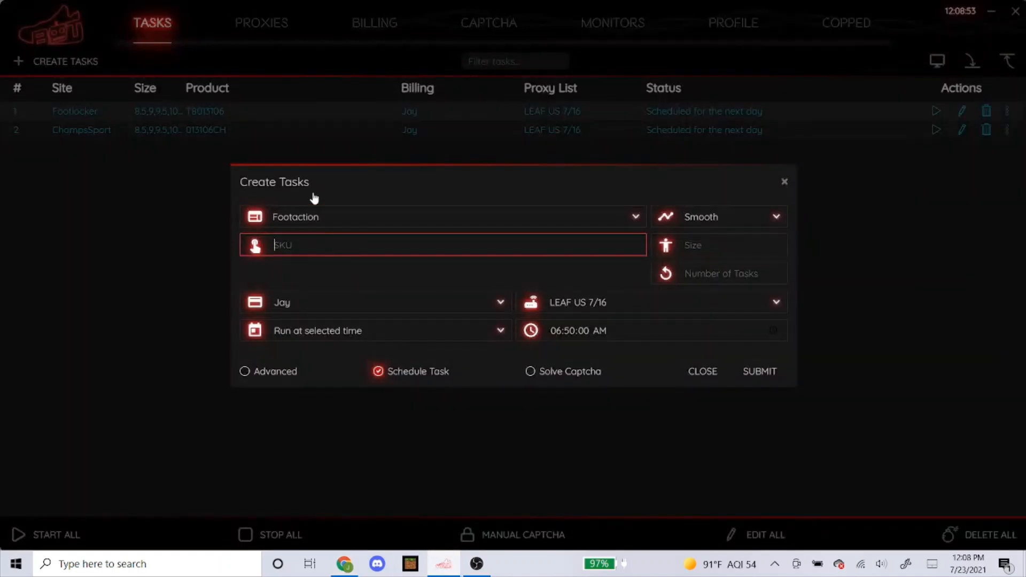
right_click(341, 251)
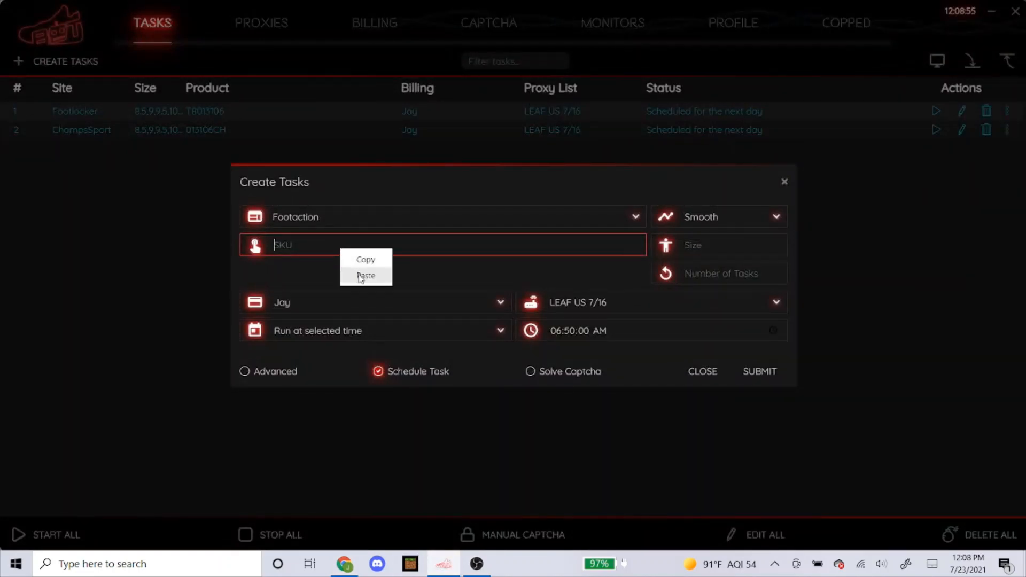
left_click(359, 274)
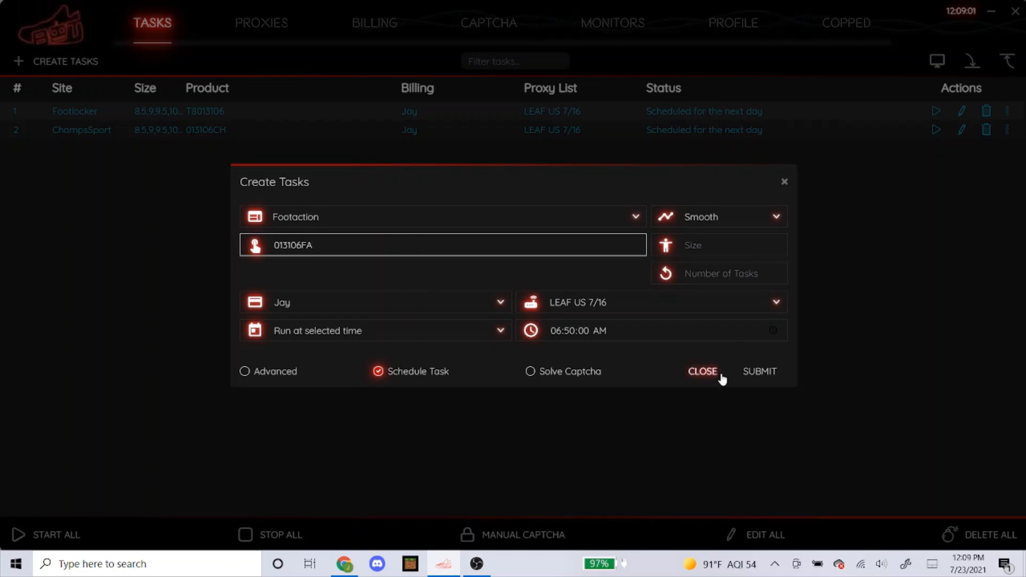
Check the shoe's available sizes on Footaction's page in Chrome, and submit the bot's Footaction task with the size left blank
left_click(733, 253)
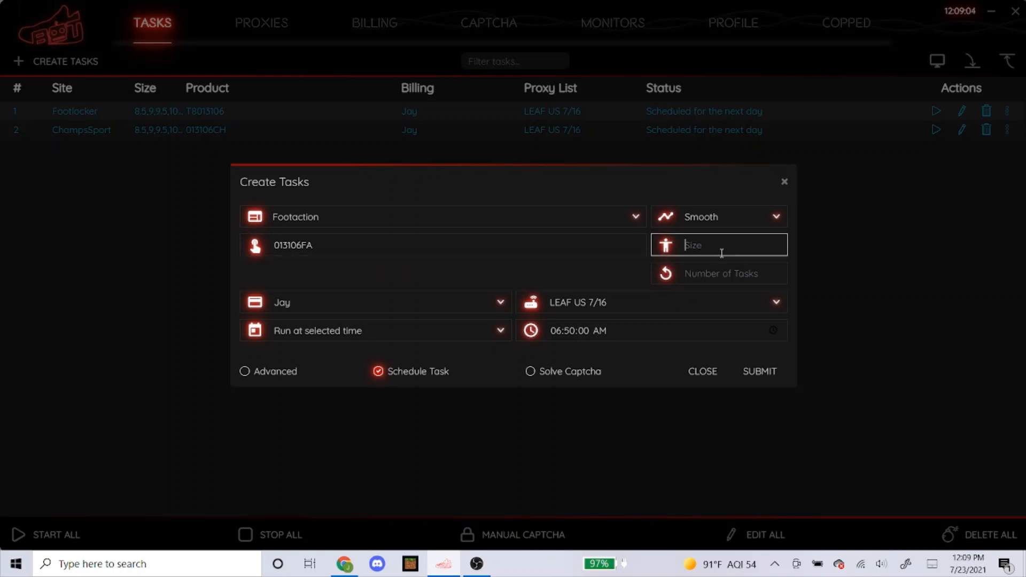
left_click(345, 564)
scroll(695, 267, "up", 4)
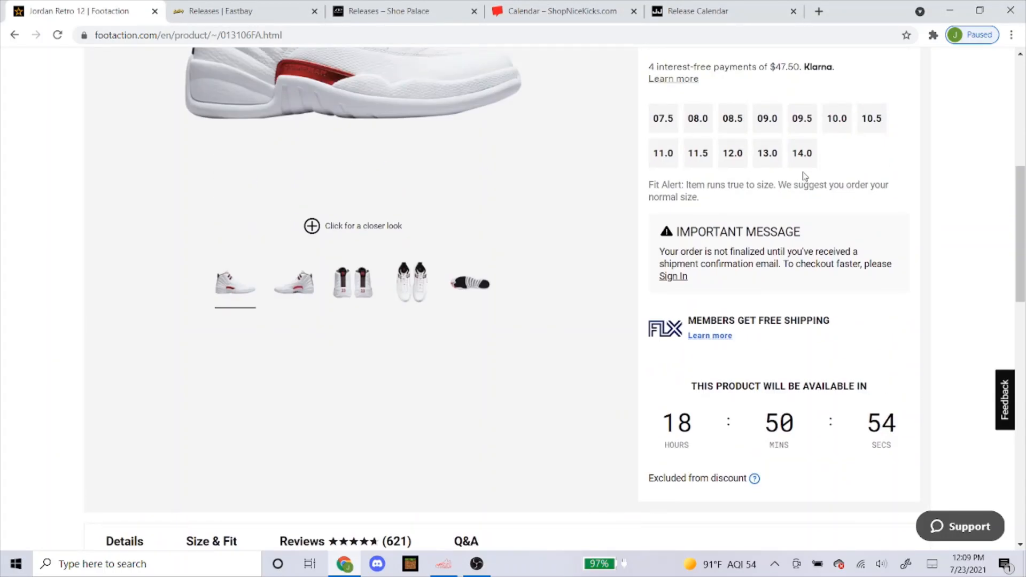
left_click(443, 564)
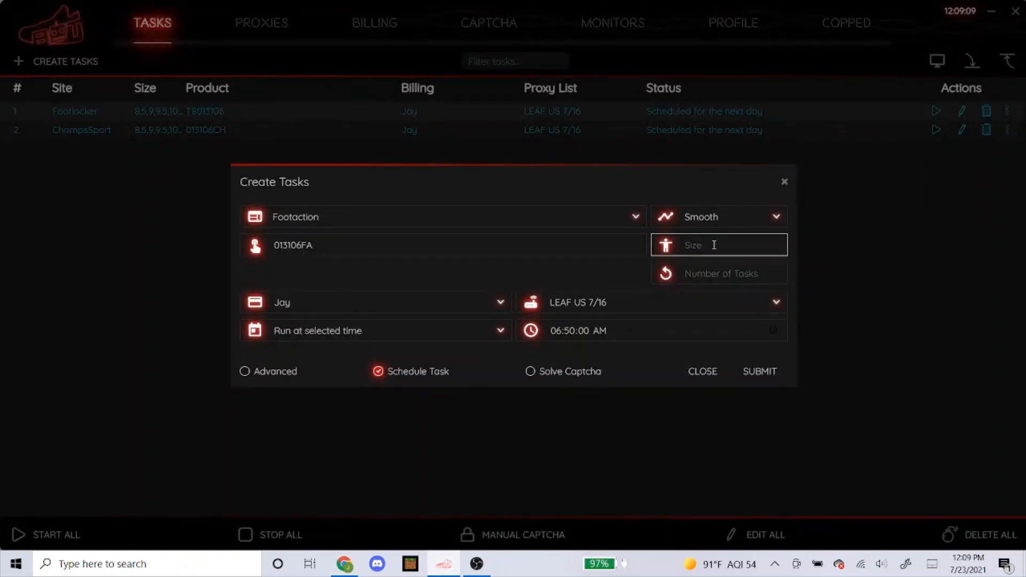
type("8")
key("BackSpace")
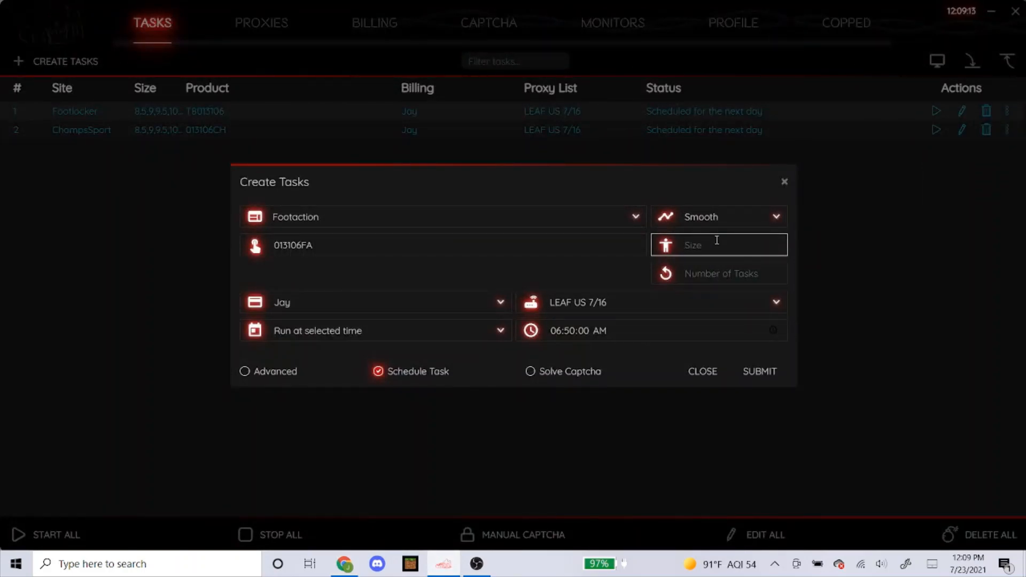
left_click(770, 370)
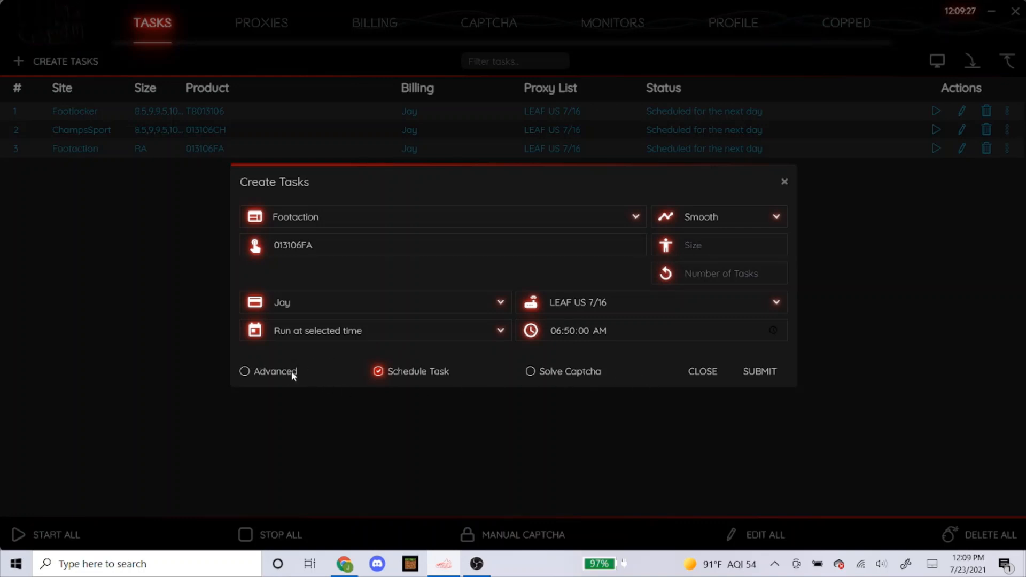
Set the site to Eastbay for another task, keeping the Smooth mode, and clear the carried-over SKU
left_click(420, 216)
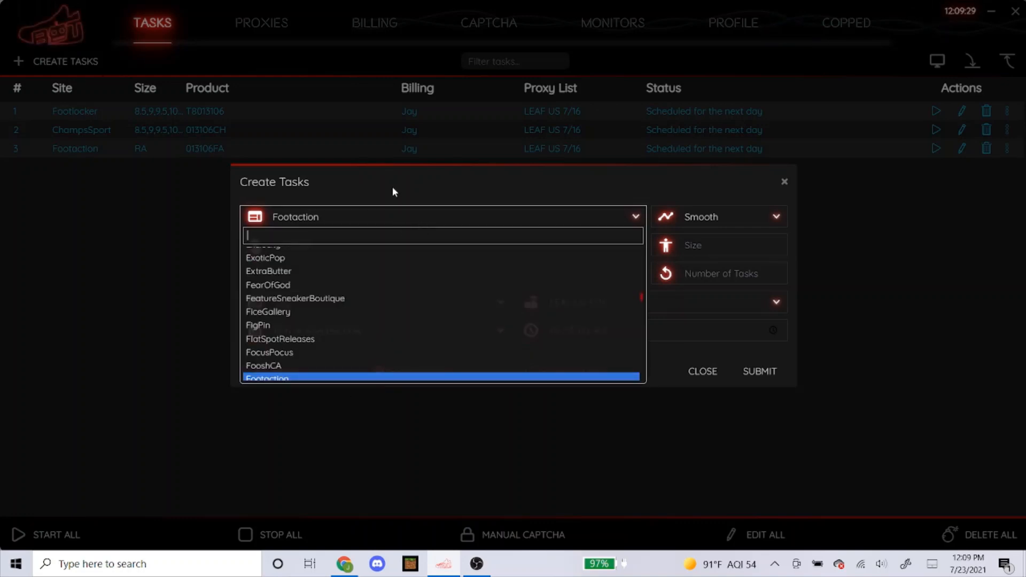
type("eastbay")
key("Return")
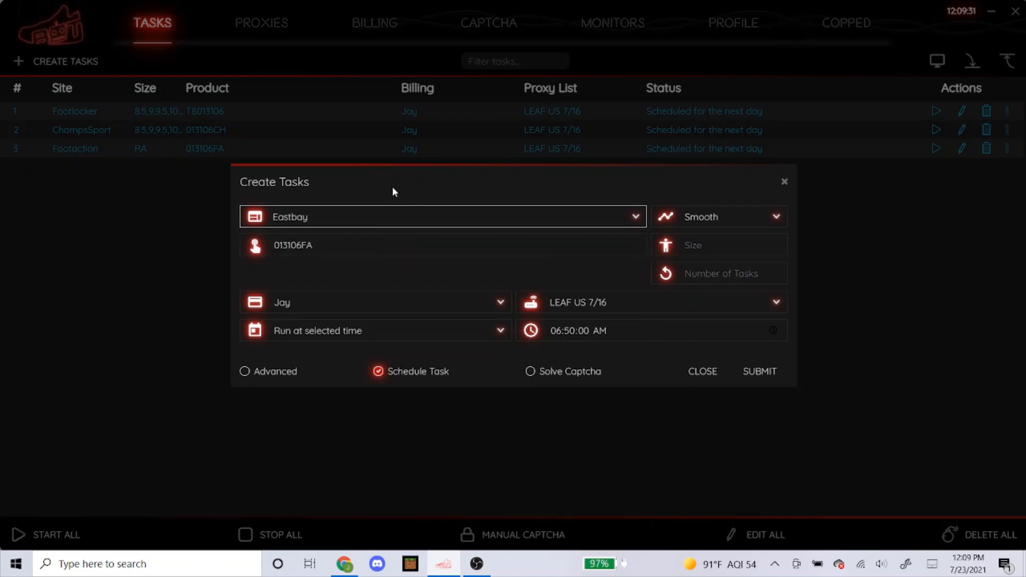
double_click(376, 245)
key("BackSpace")
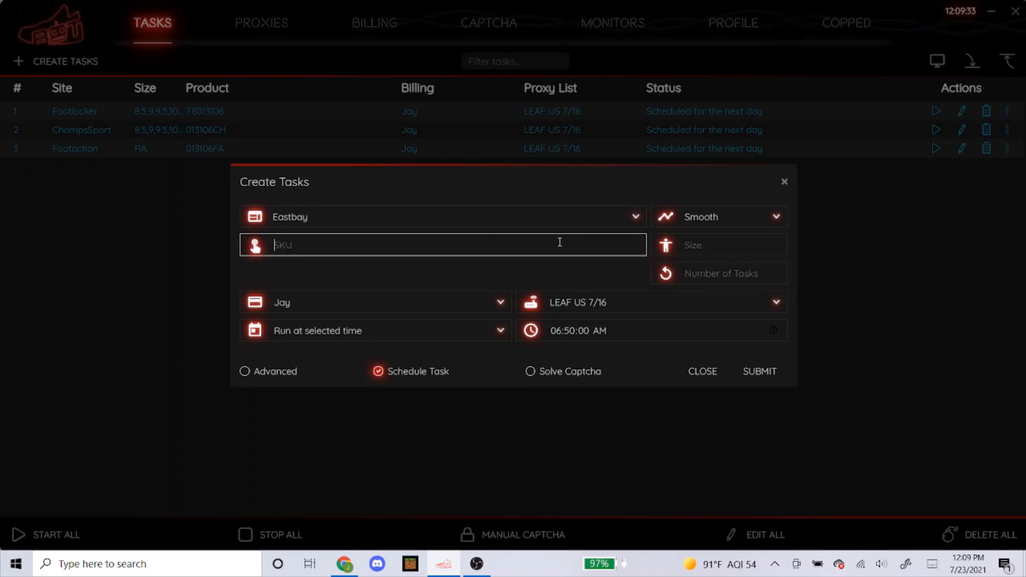
left_click(711, 219)
left_click(713, 219)
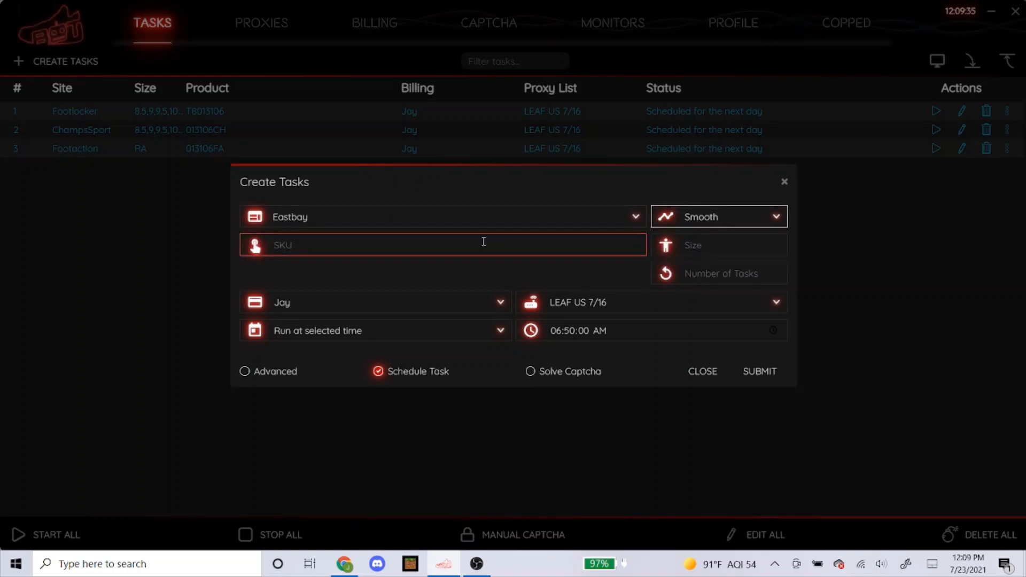
Switch to Chrome and open the $190 Jordan Retro 12 from Eastbay's releases page
left_click(345, 564)
left_click(253, 6)
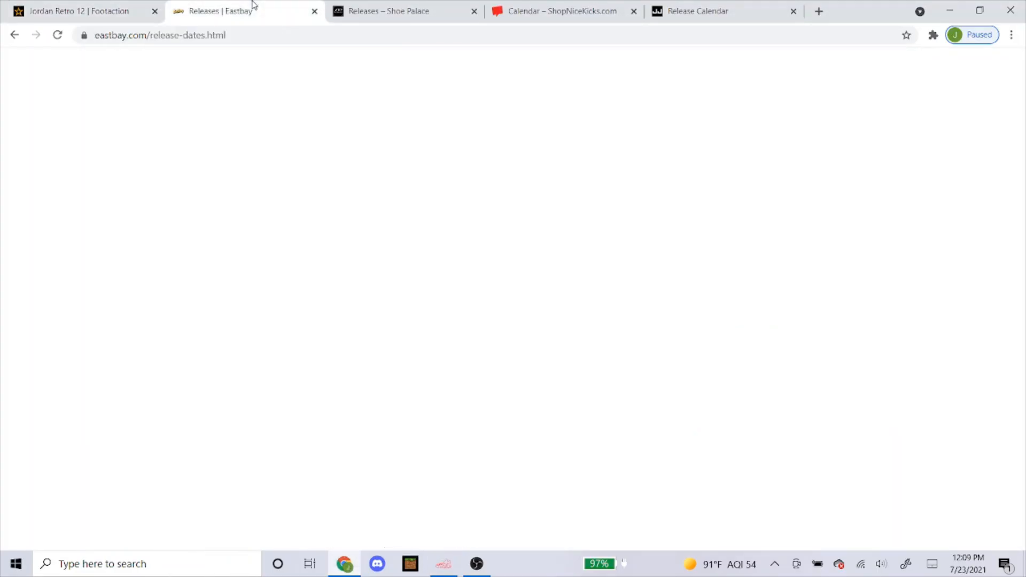
scroll(205, 239, "down", 5)
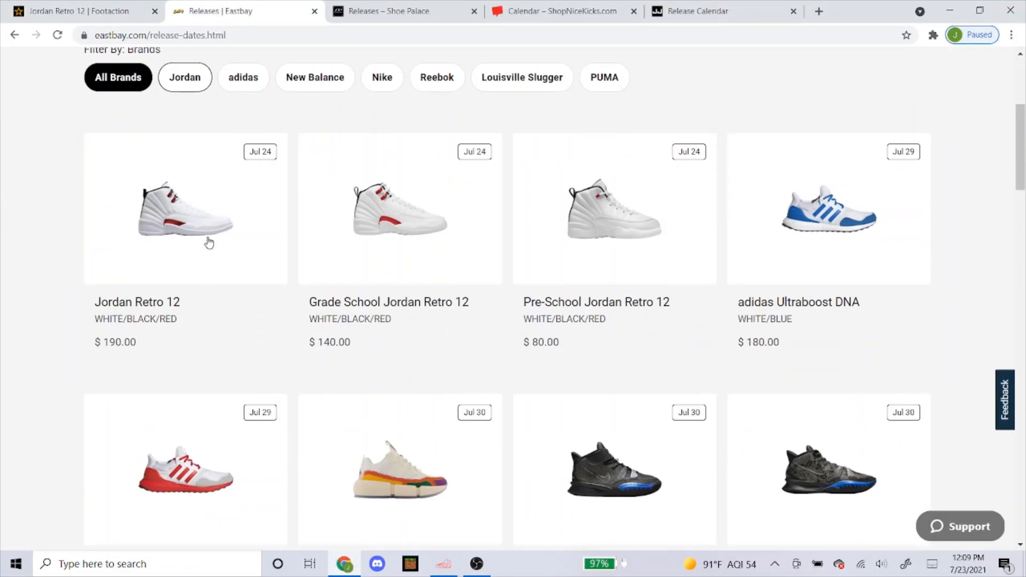
left_click(160, 237)
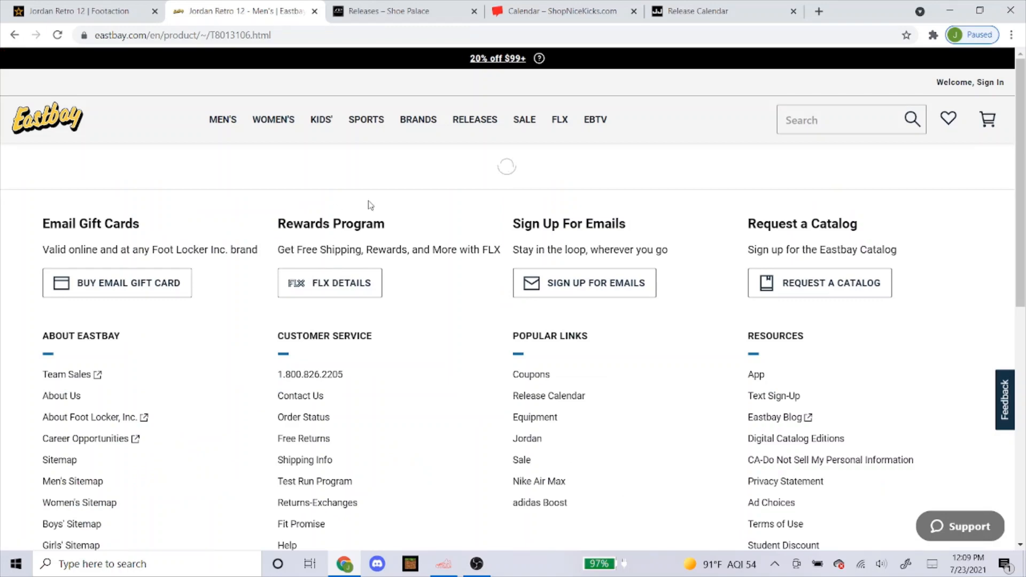
Copy the product number T8013106 from Eastbay's shoe details and paste it as the SKU in the bot's task
scroll(673, 279, "down", 2)
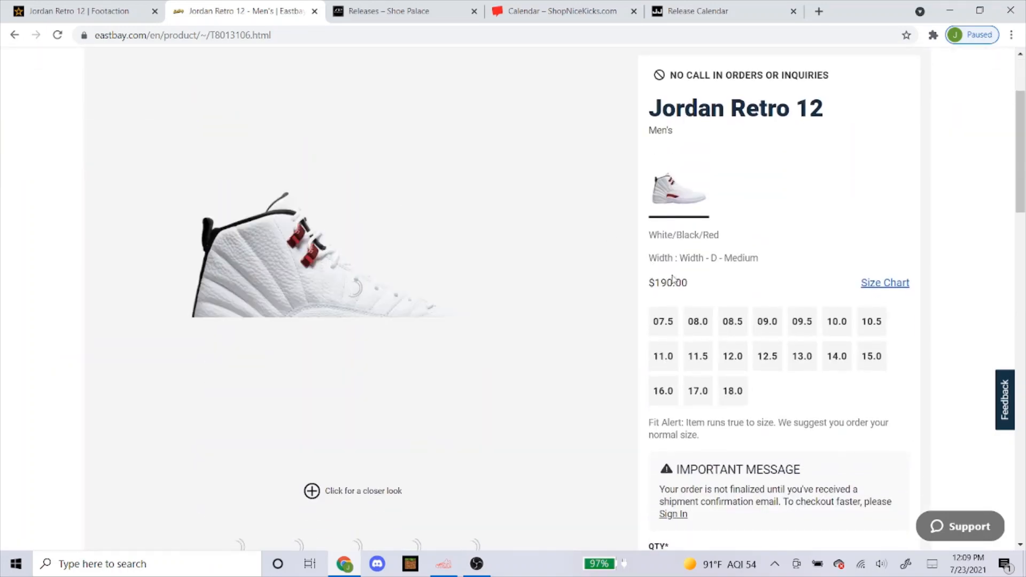
left_click(733, 428)
scroll(728, 422, "down", 2)
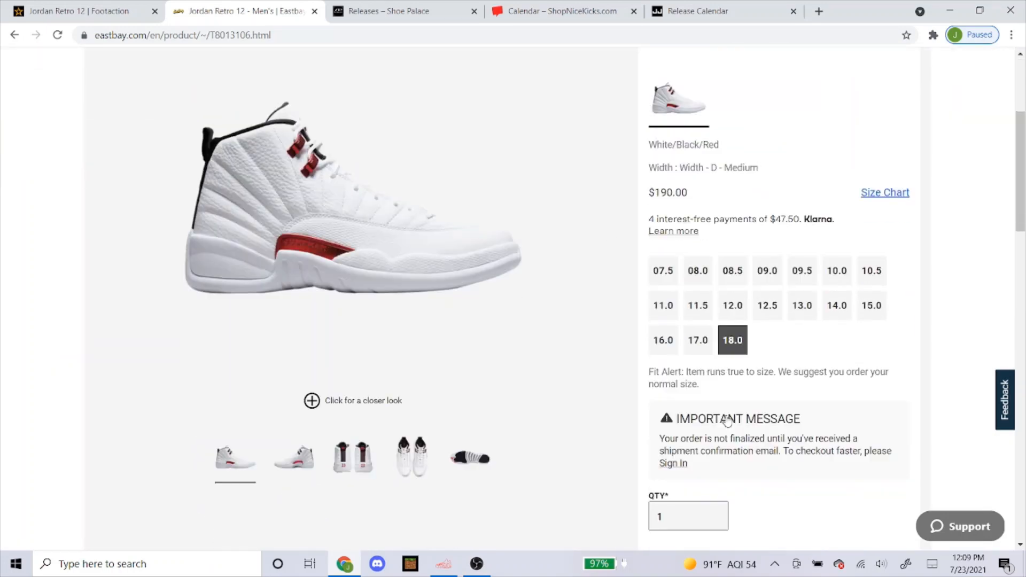
scroll(728, 422, "down", 7)
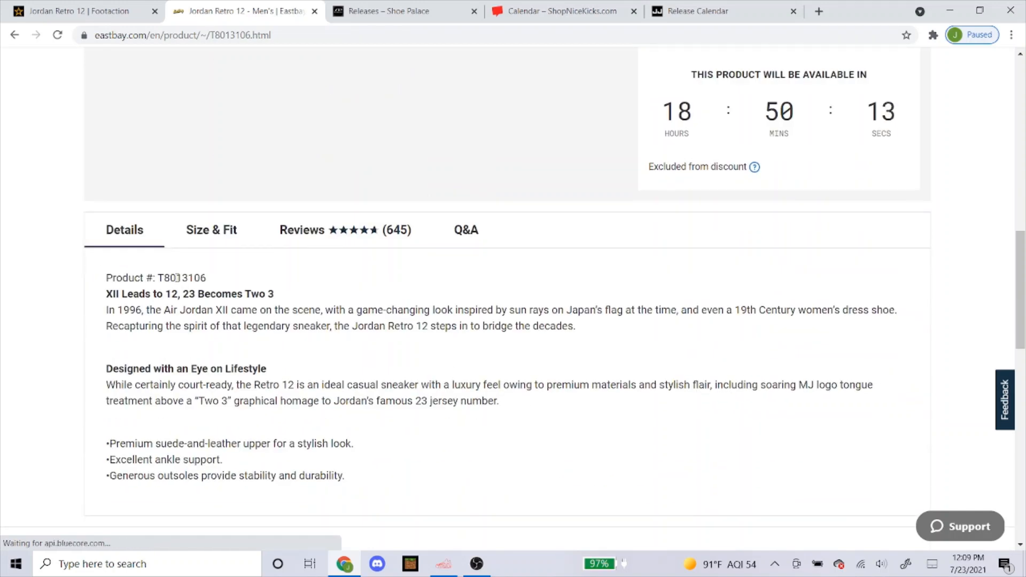
double_click(177, 278)
right_click(190, 278)
left_click(195, 288)
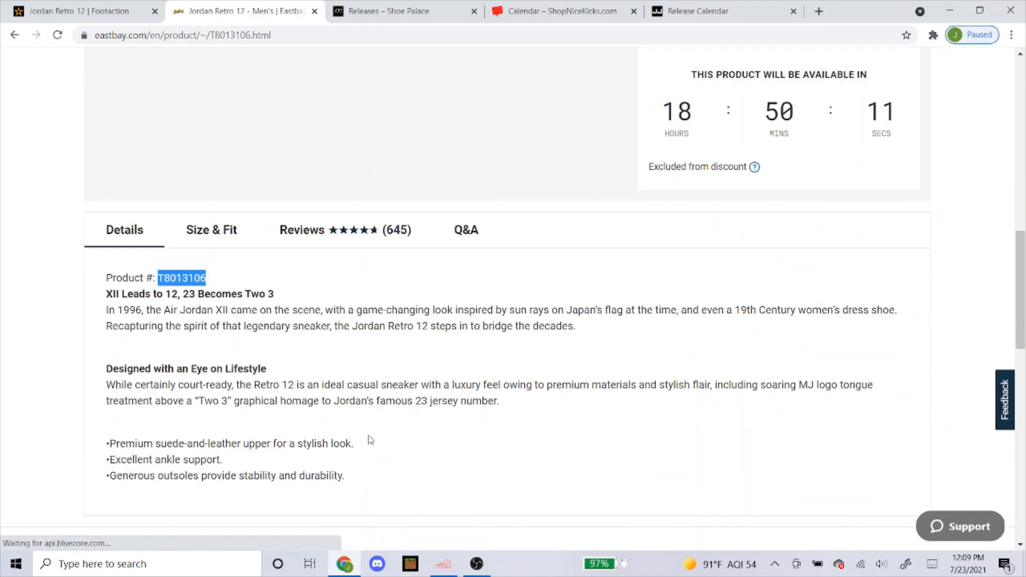
left_click(443, 564)
right_click(291, 242)
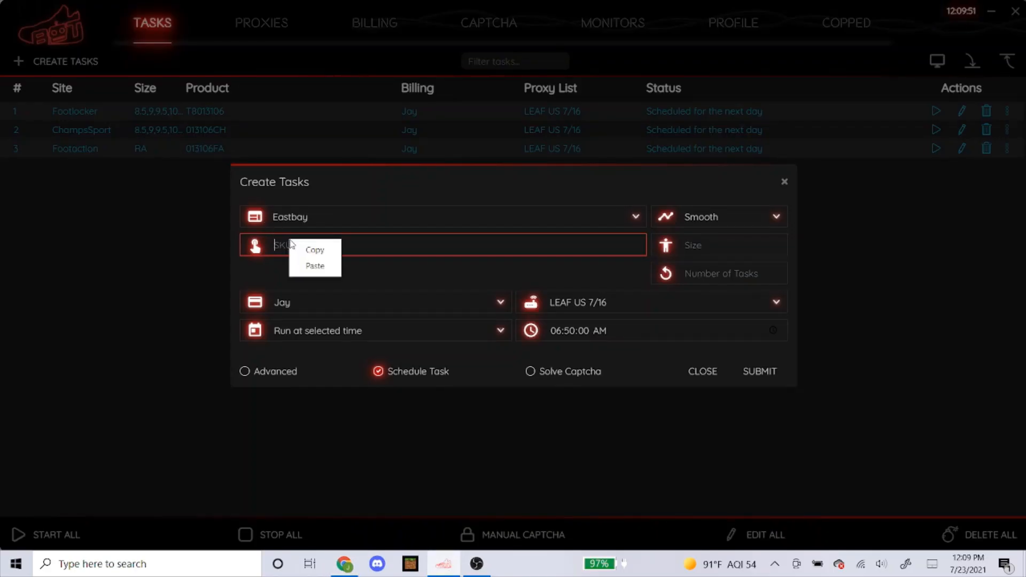
left_click(310, 266)
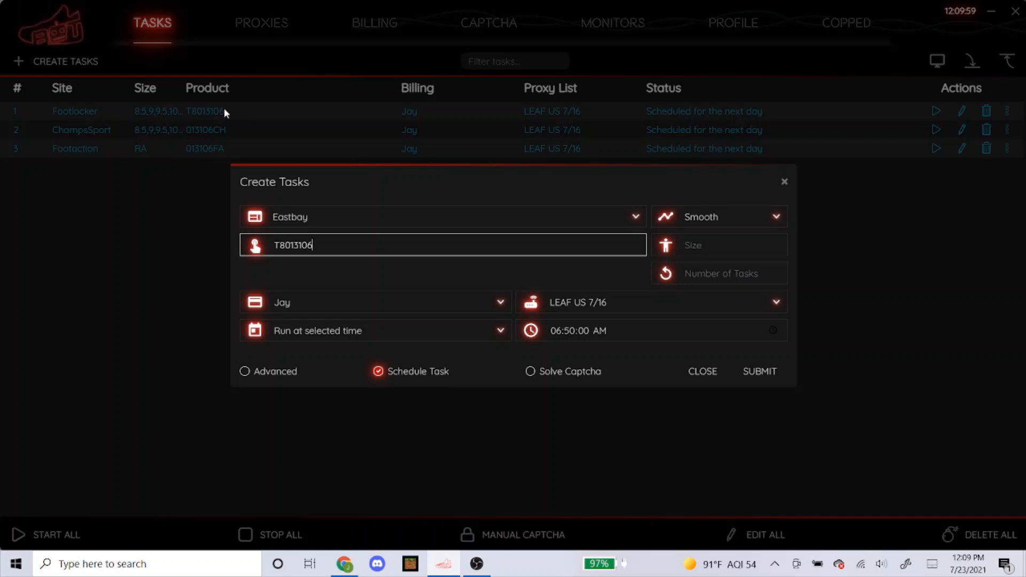
Leave the size blank, set the Eastbay task's run time to 06:55:00 AM, and submit the task, closing the creation form
left_click(706, 246)
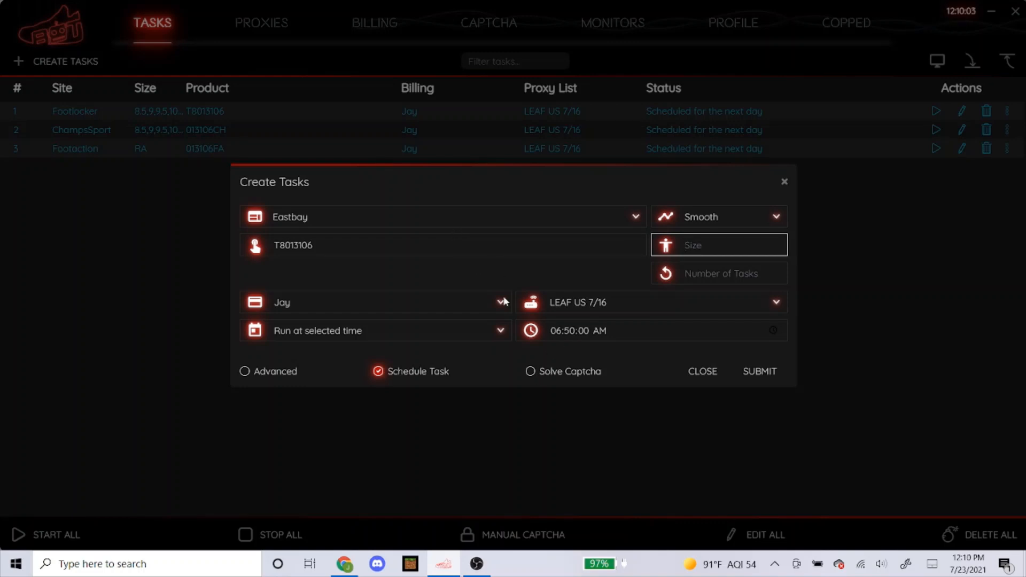
left_click(570, 331)
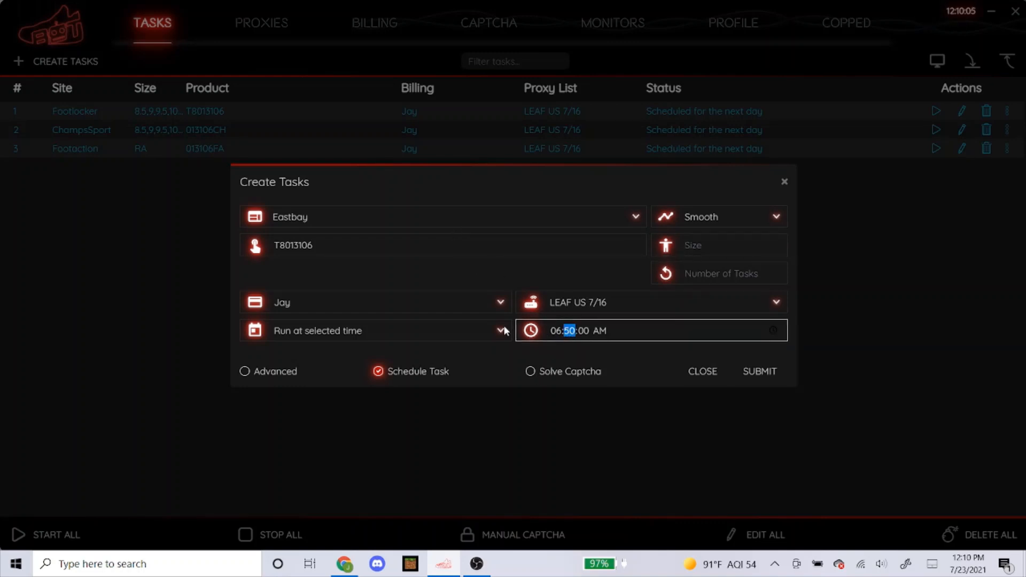
type("5")
left_click(457, 273)
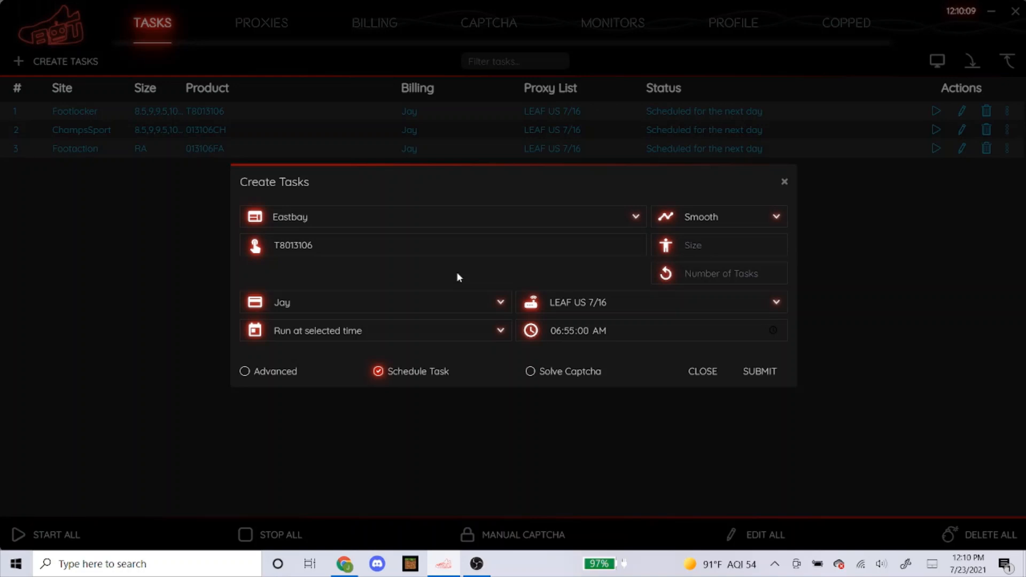
left_click(758, 373)
left_click(702, 372)
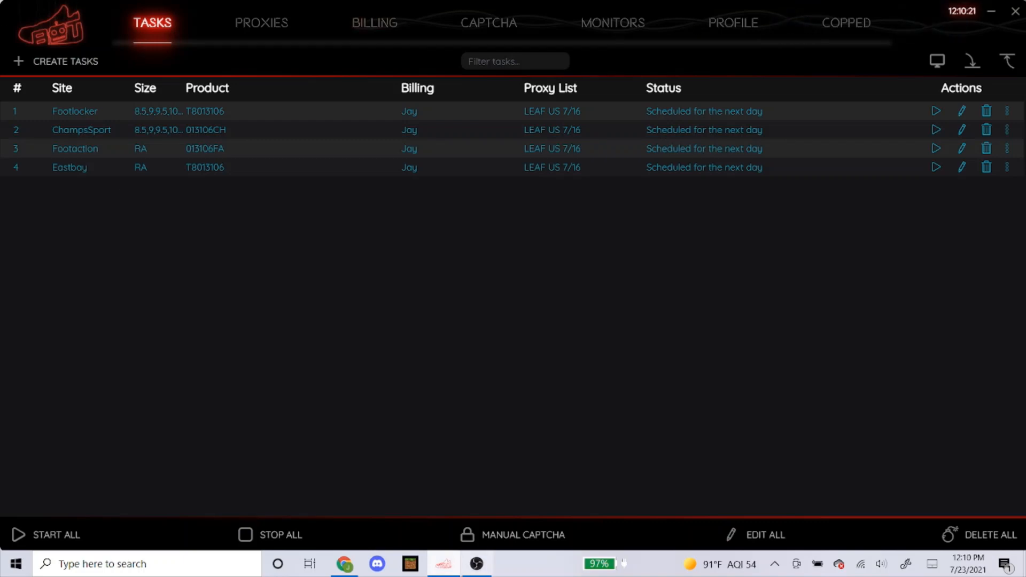
In Chrome, open the Grade School Jordan Retro 12 from Footaction's releases and examine its product number and sizes
key("alt+Tab")
left_click(80, 11)
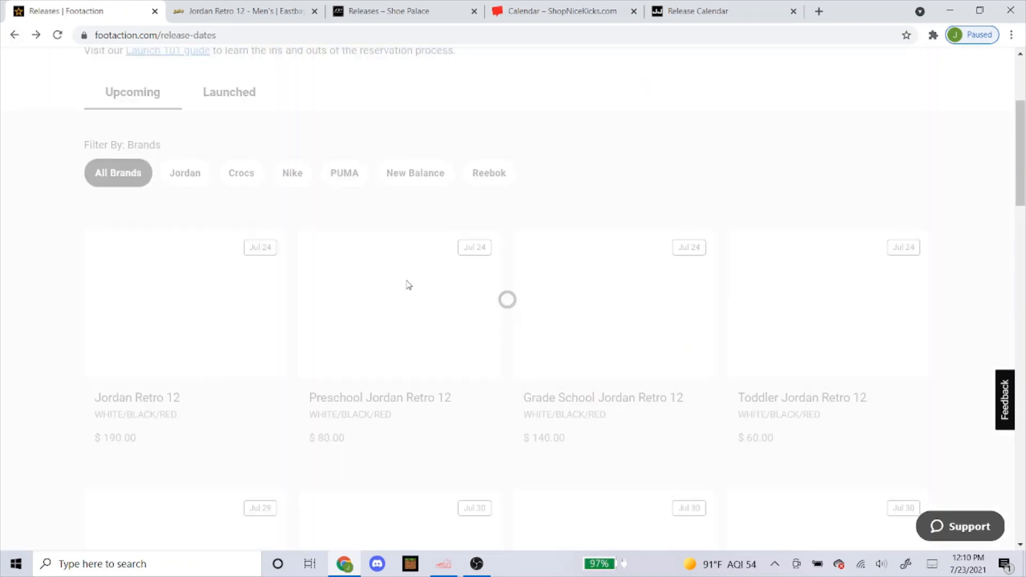
scroll(470, 171, "down", 3)
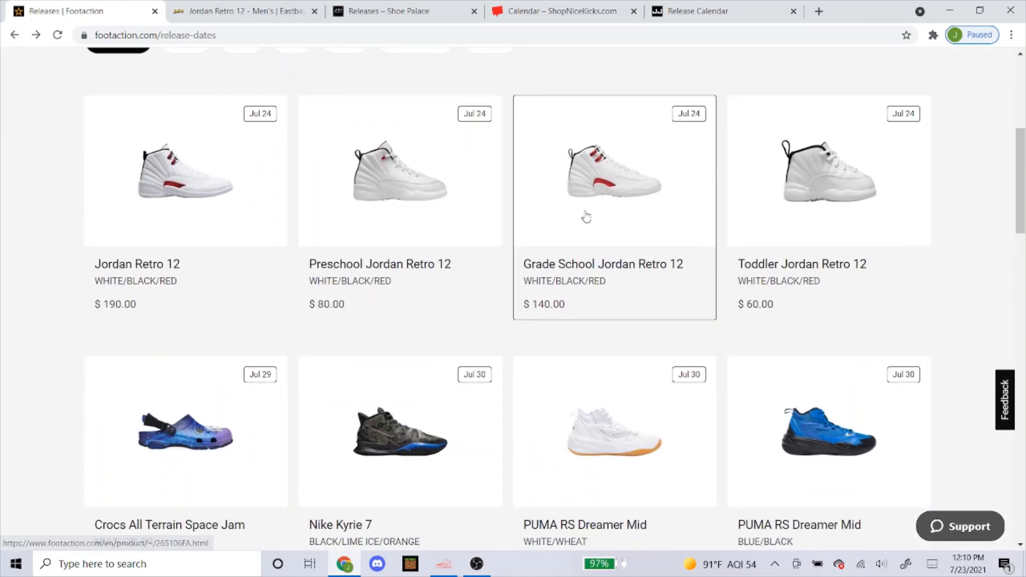
left_click(587, 215)
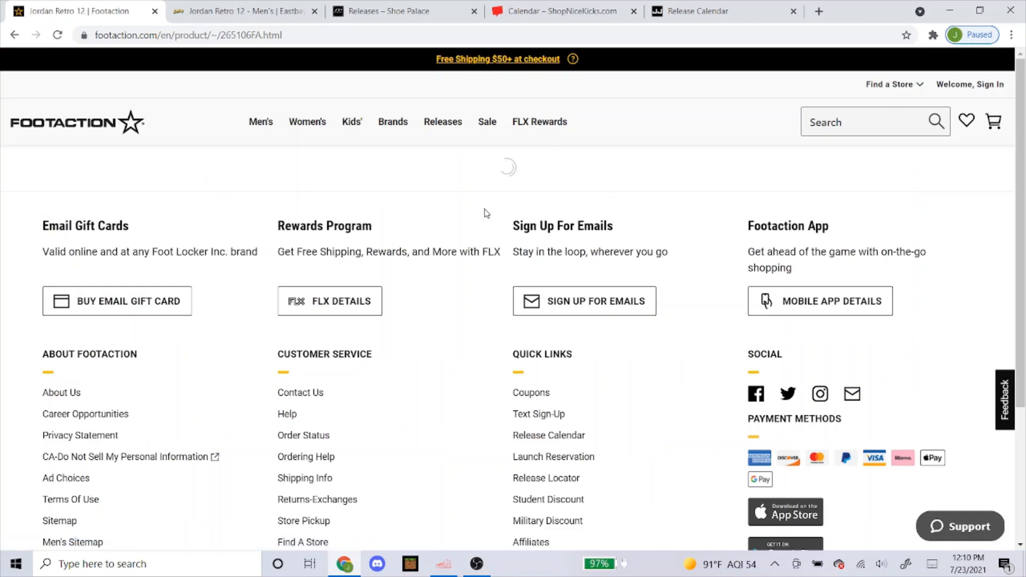
scroll(455, 220, "down", 9)
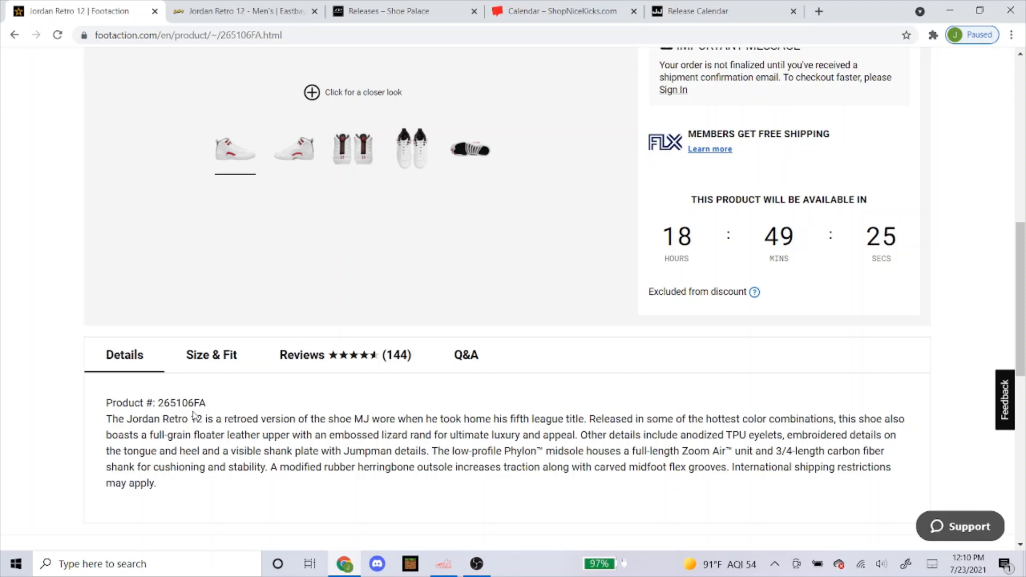
scroll(194, 416, "up", 10)
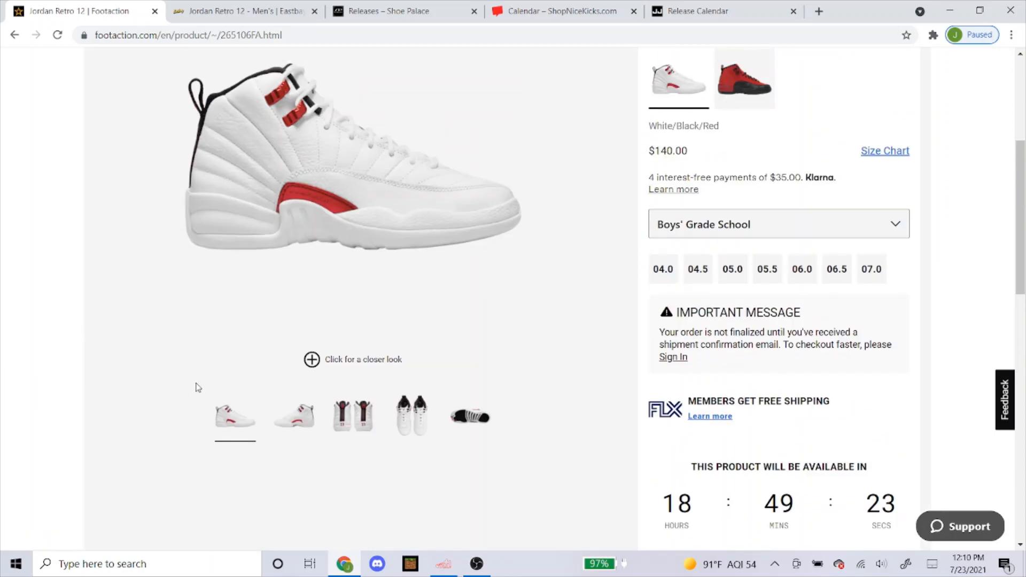
scroll(203, 383, "down", 1)
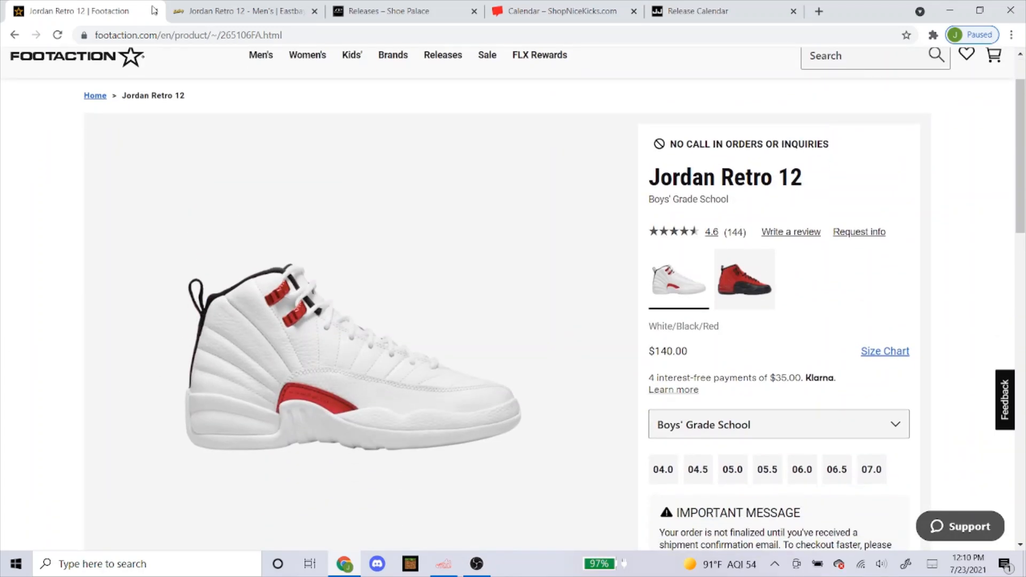
Close the Footaction and Eastbay product pages and switch back to the bot's task list
left_click(155, 12)
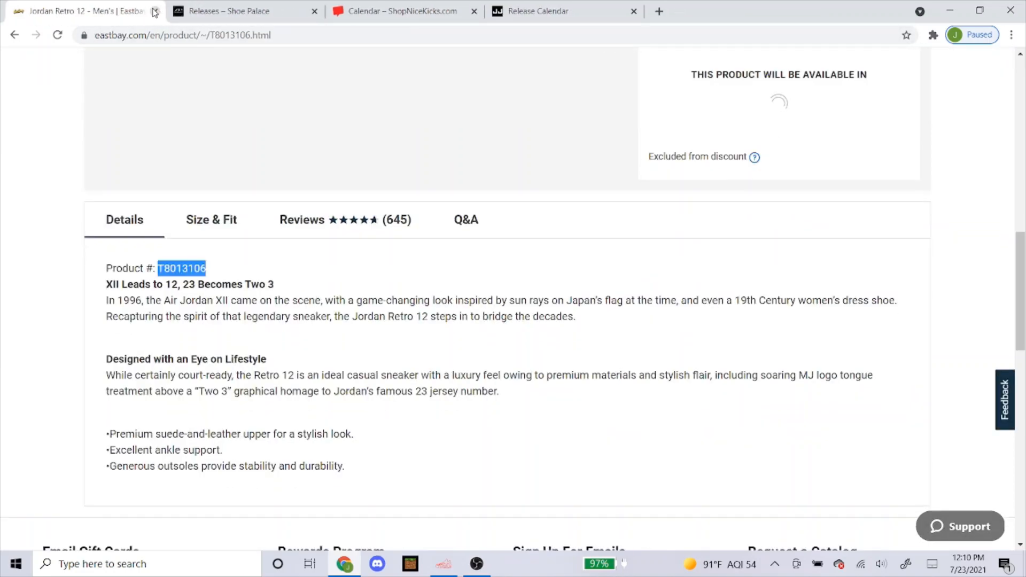
left_click(155, 12)
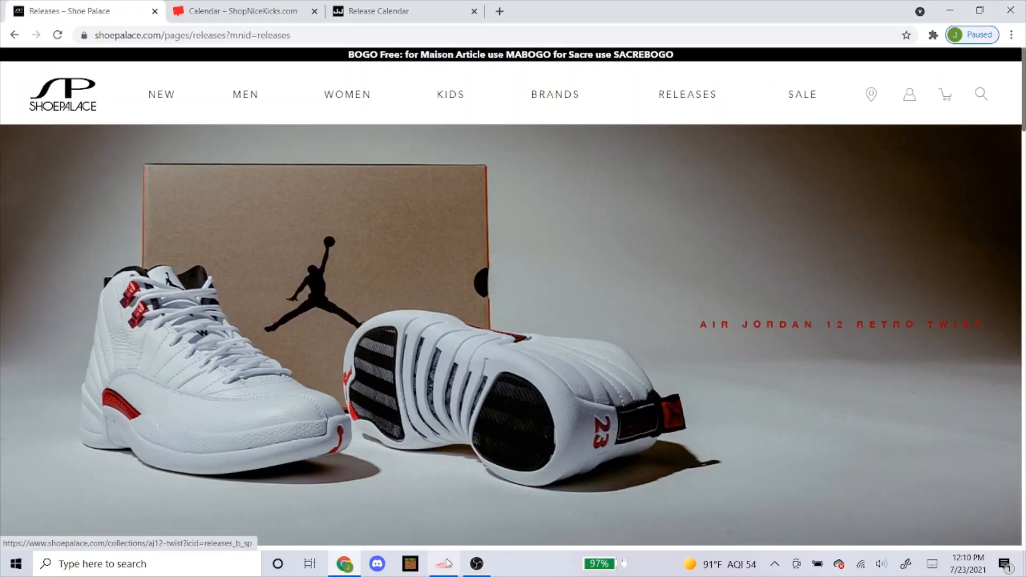
left_click(444, 564)
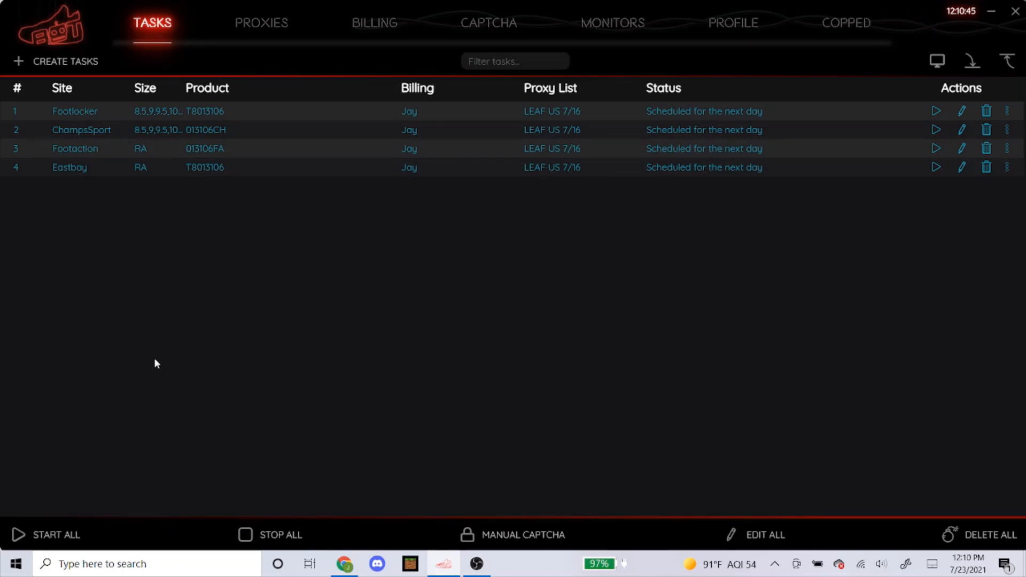
Start another task with ShoePalace as the site and Cyborg3.0 as the mode
left_click(78, 63)
left_click(383, 224)
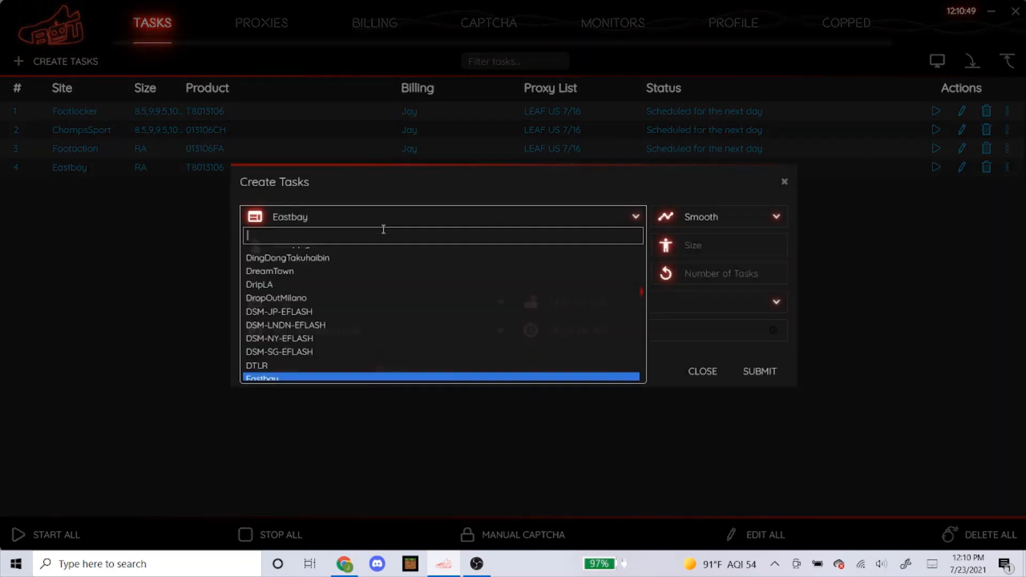
type("shoepal")
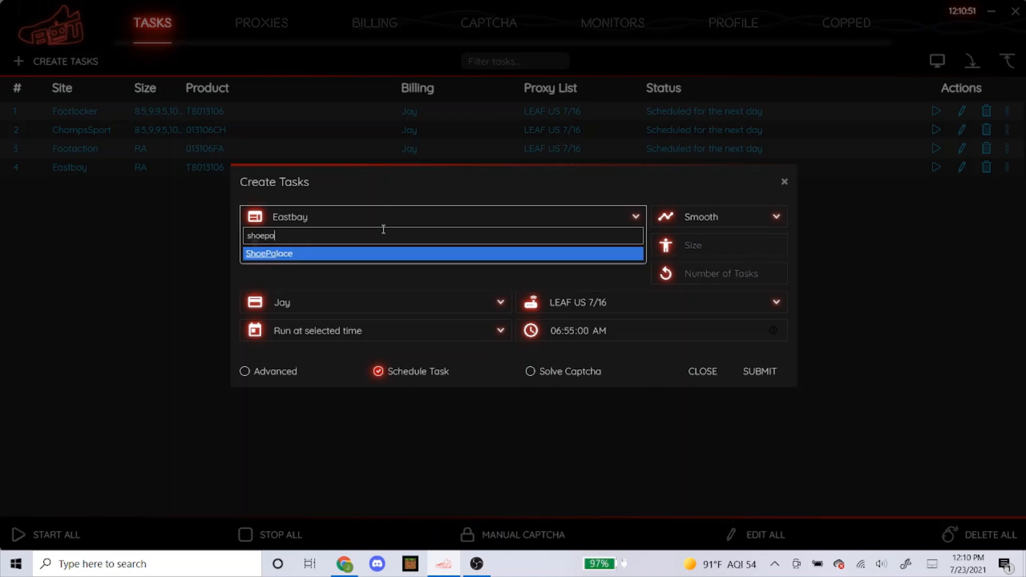
key("Return")
left_click(698, 220)
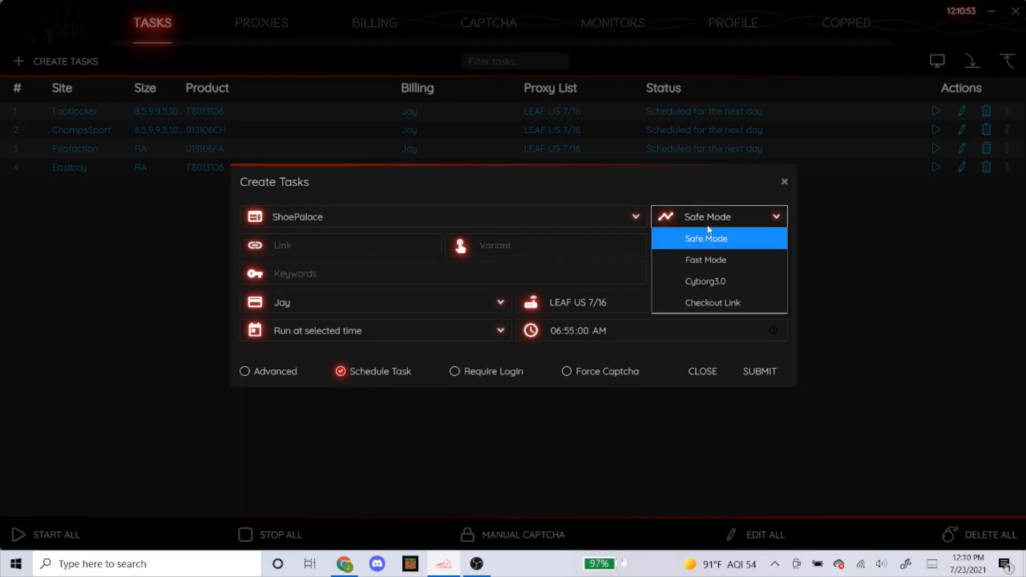
left_click(721, 286)
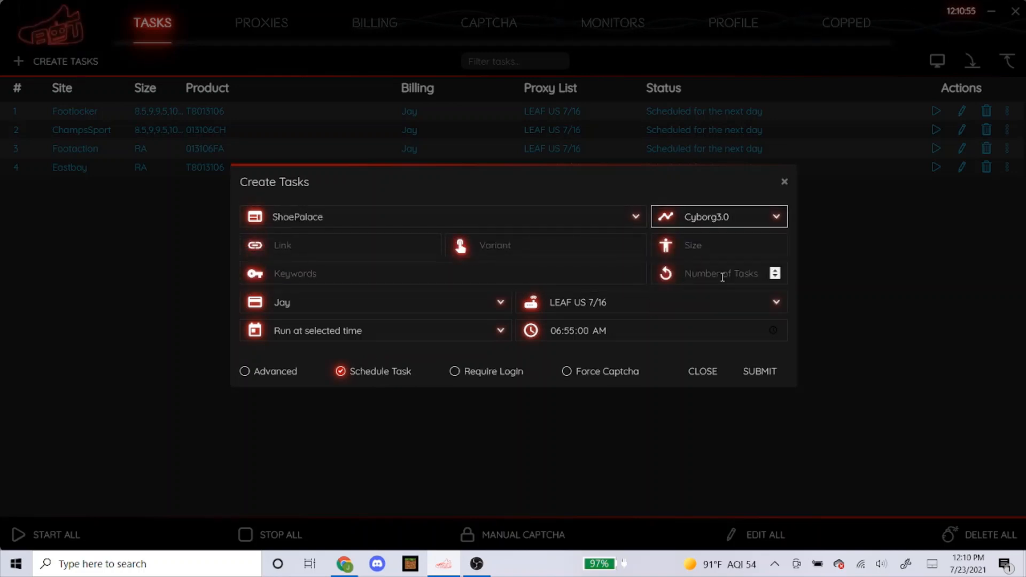
left_click(421, 244)
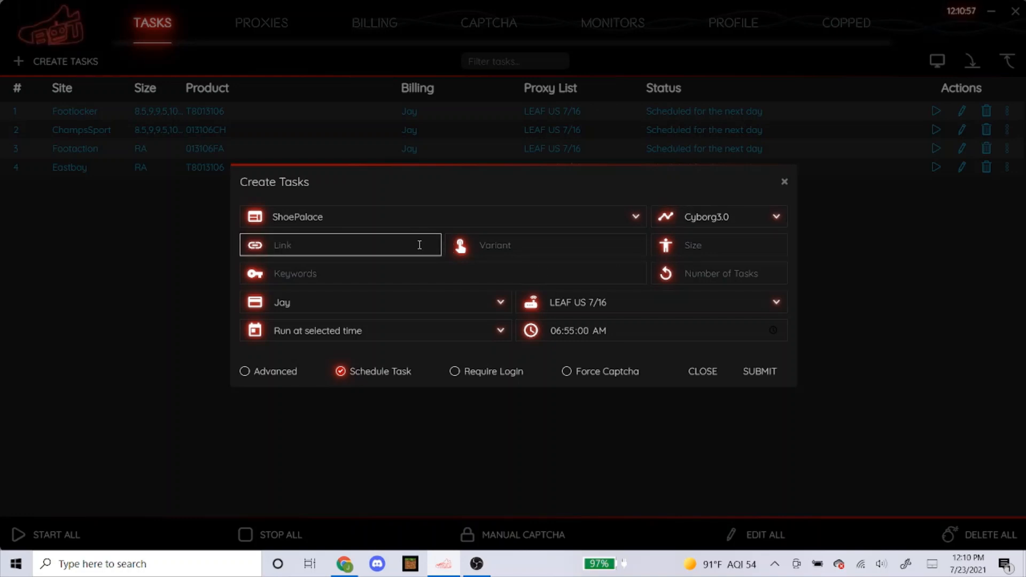
left_click(547, 248)
left_click(525, 269)
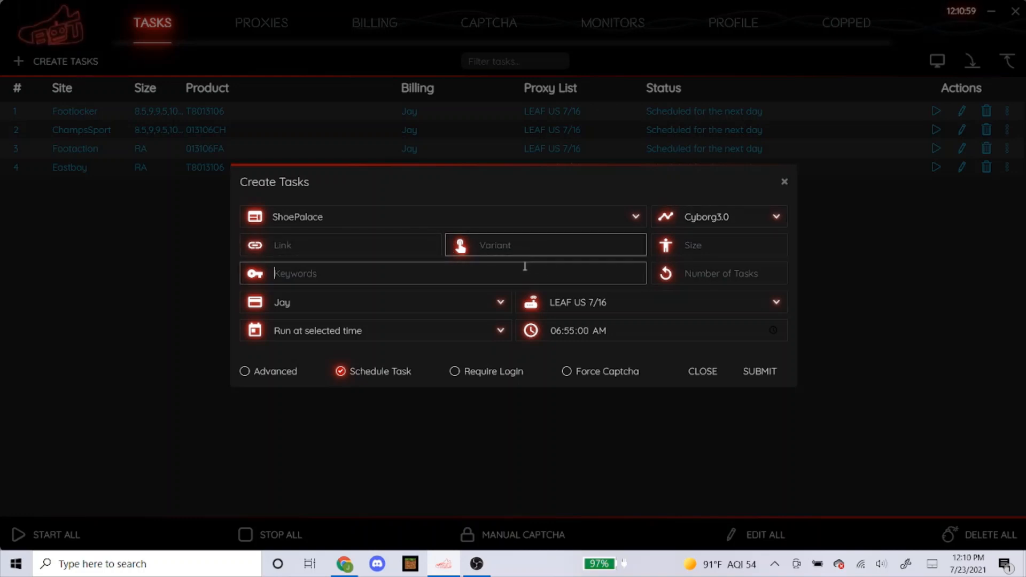
left_click(403, 245)
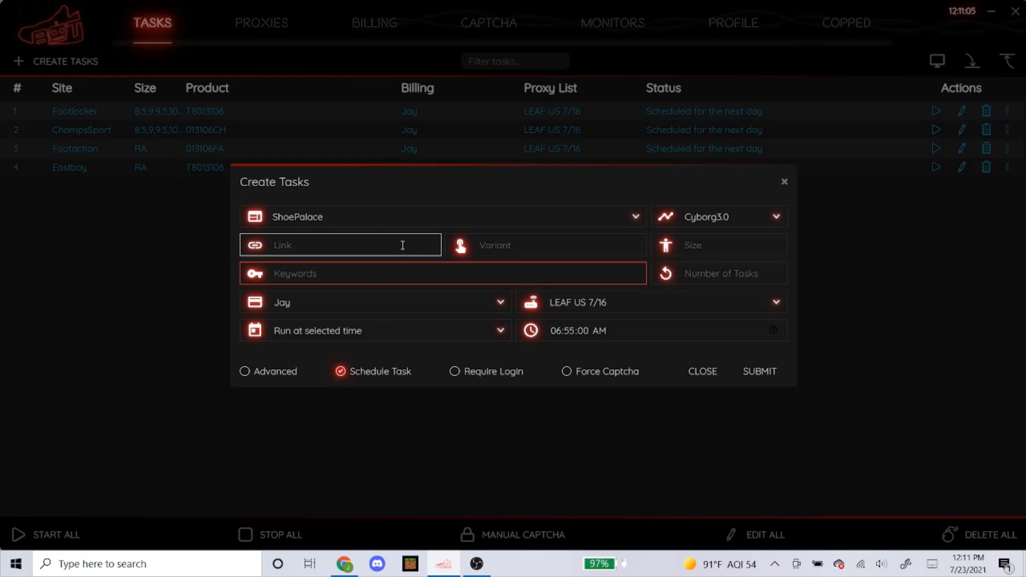
left_click(514, 252)
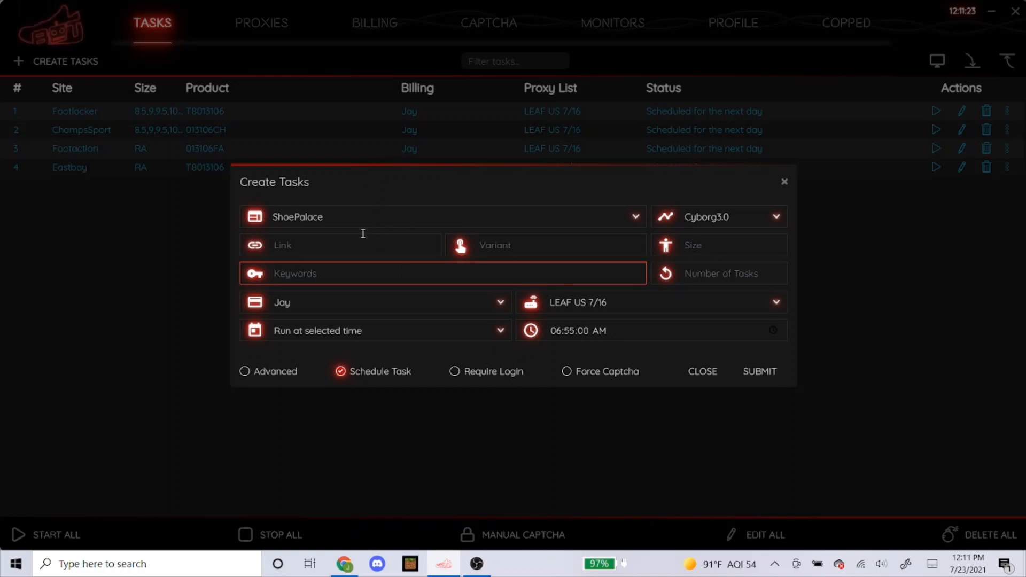
left_click(356, 242)
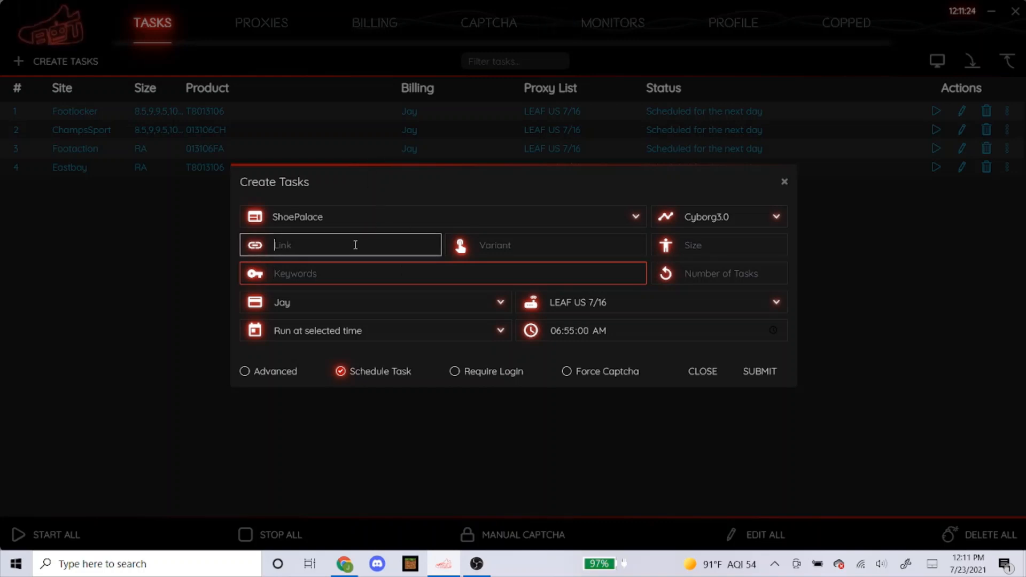
Switch to Chrome and open the men's Air Jordan 12 Retro Twist product page from ShoePalace's releases
left_click(343, 566)
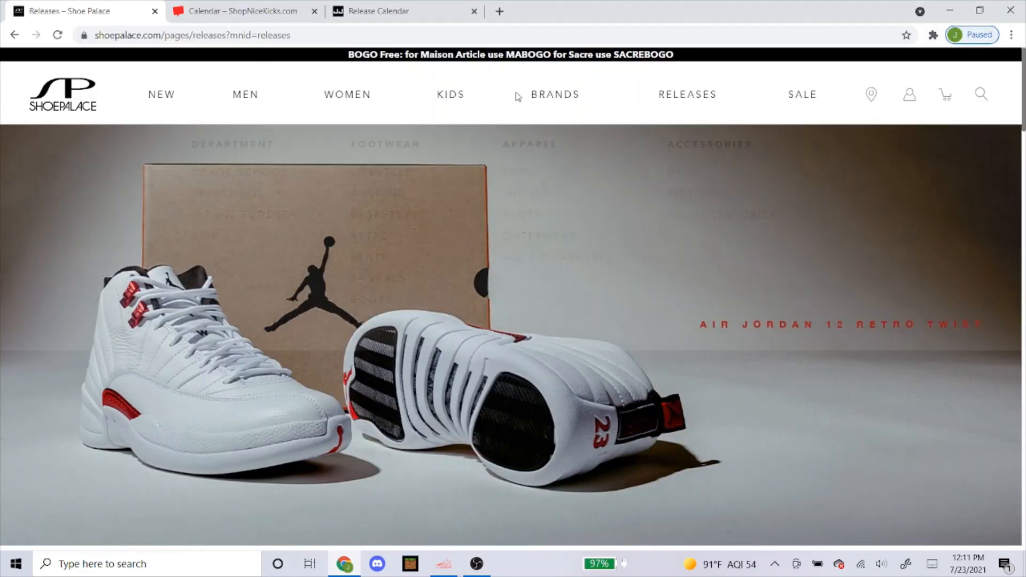
left_click(682, 100)
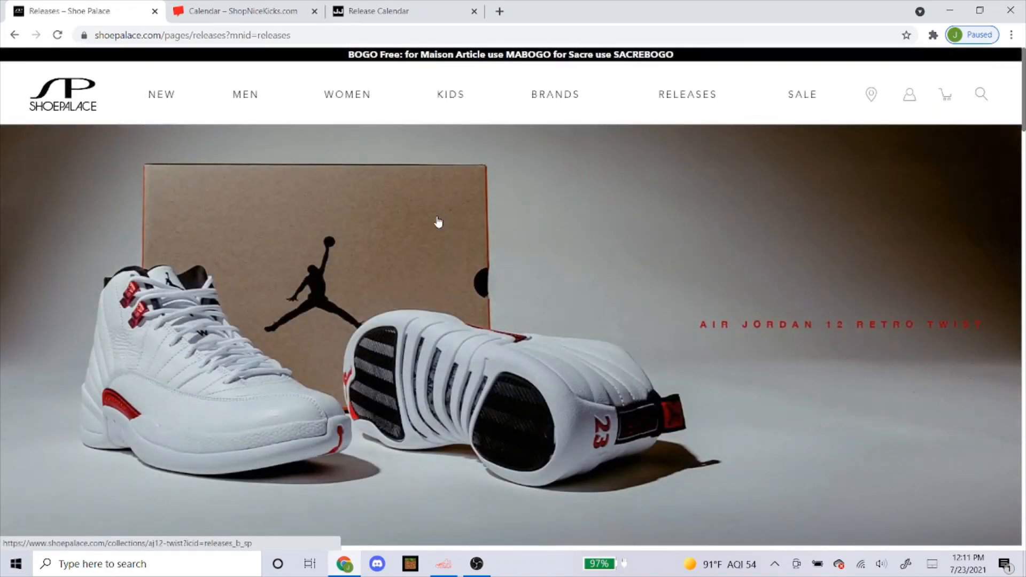
scroll(437, 222, "down", 10)
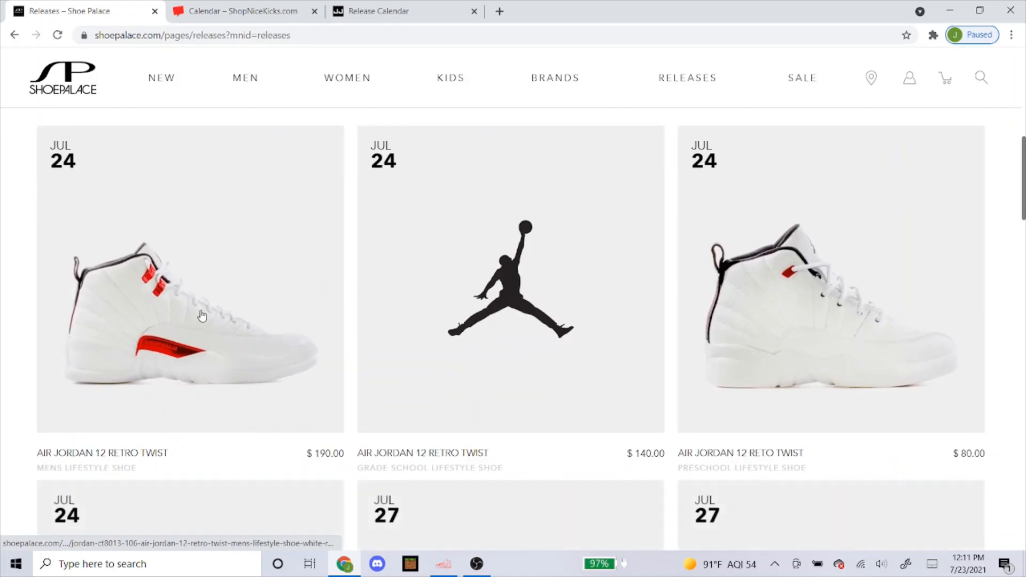
scroll(200, 348, "down", 1)
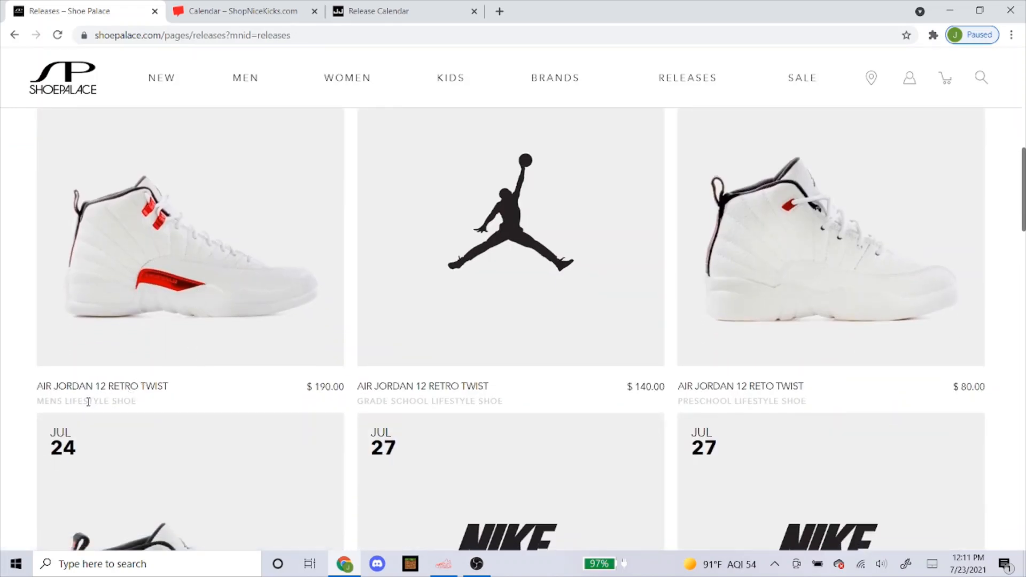
left_click(136, 284)
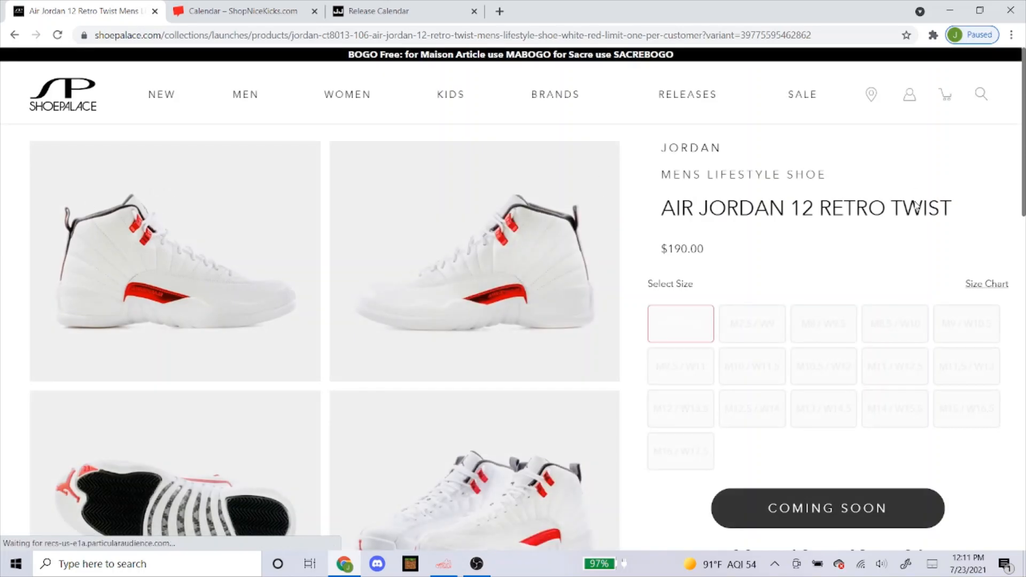
Copy the men's Air Jordan 12 Retro Twist page URL and paste it as the ShoePalace task's link in the bot
left_click(354, 35)
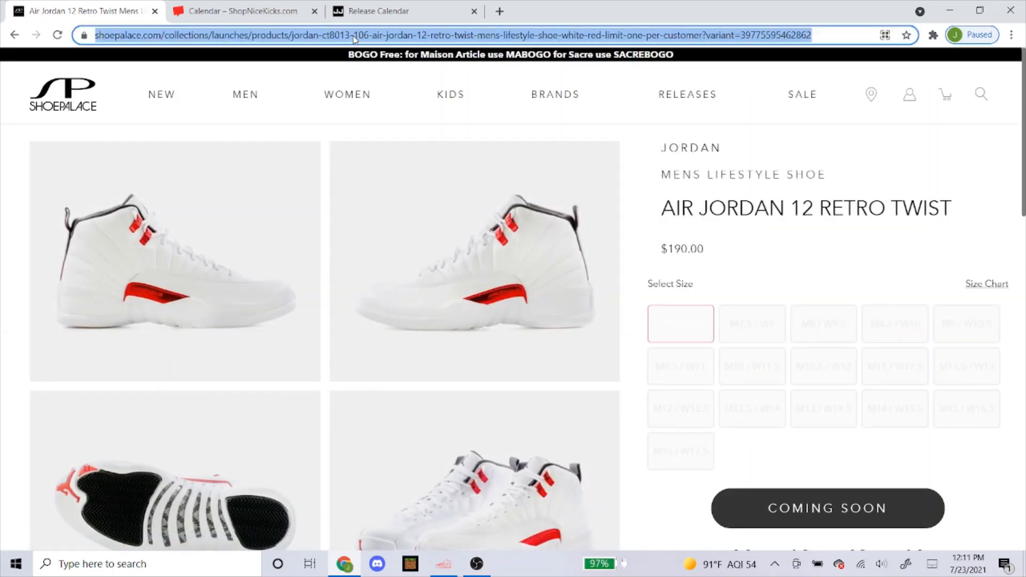
right_click(358, 38)
left_click(374, 107)
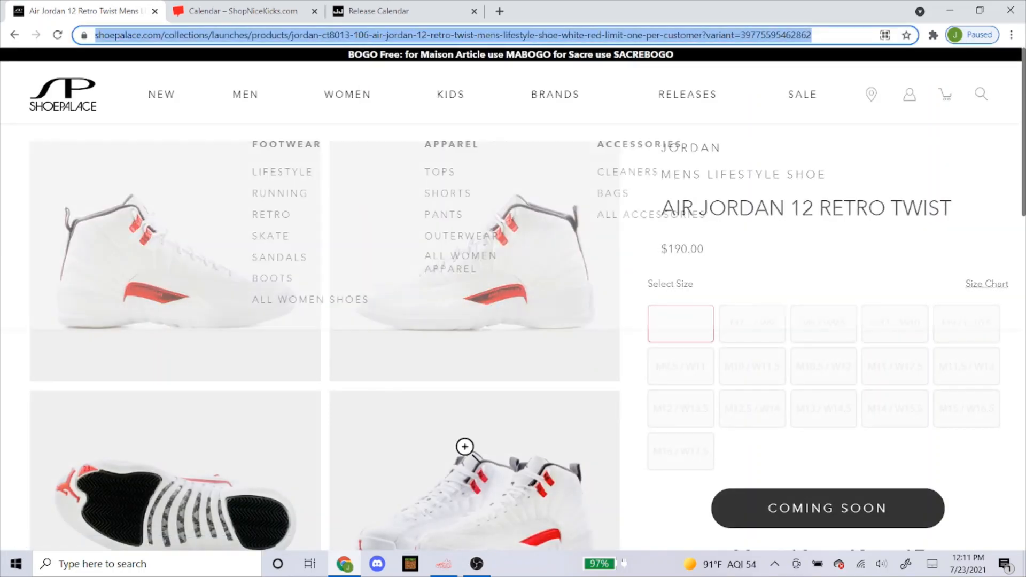
left_click(443, 567)
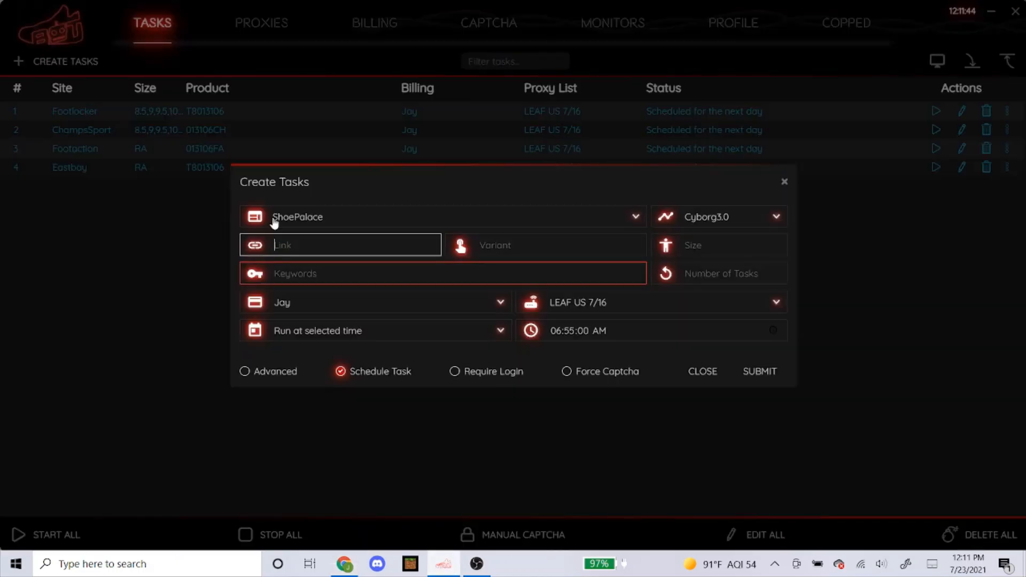
right_click(298, 243)
left_click(321, 270)
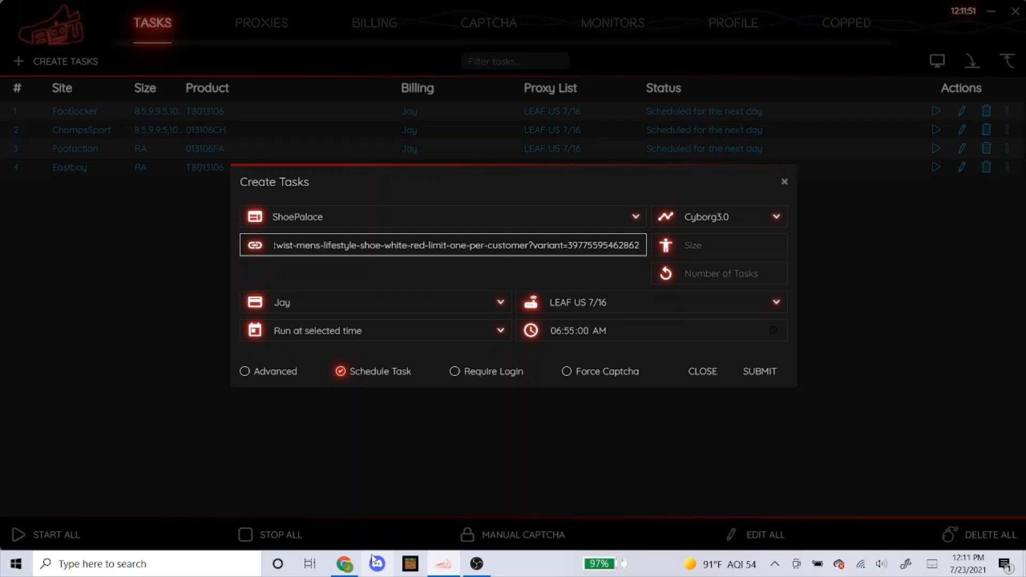
Check the sizes on the ShoePalace product page and set the task's sizes to 8.5,9,9.5,10,10.5,11,11.5,12
left_click(345, 564)
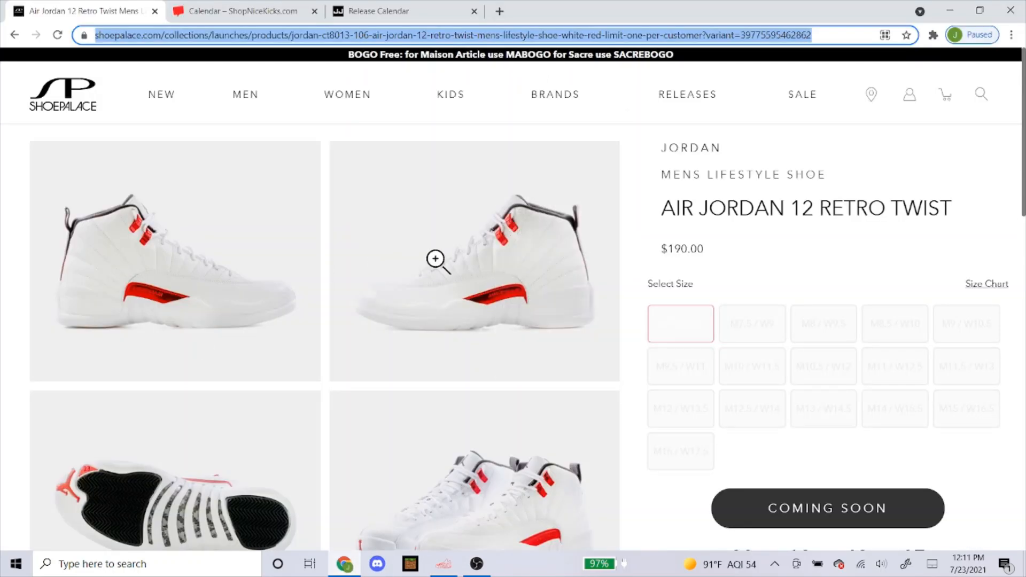
left_click(443, 564)
left_click(762, 251)
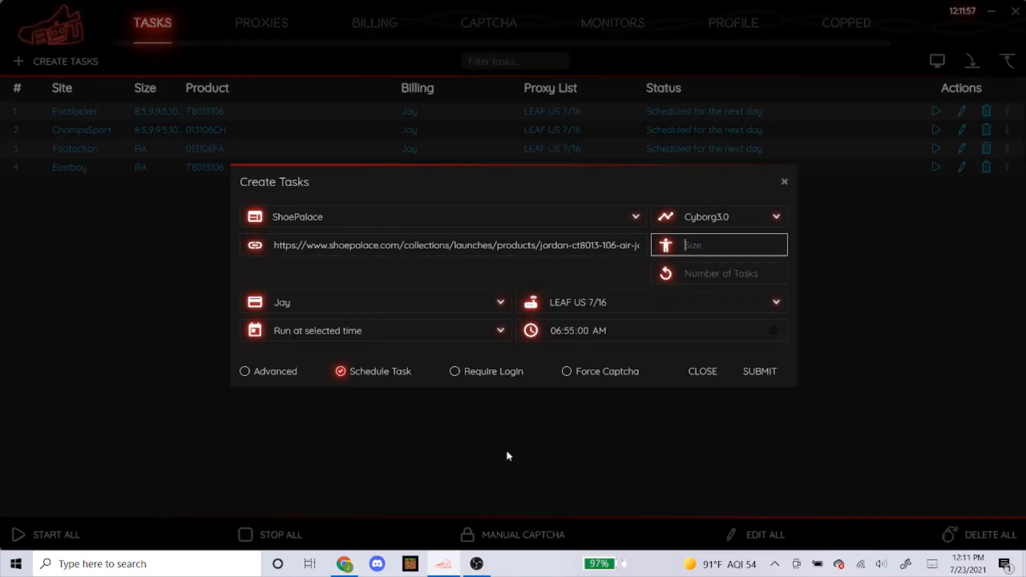
left_click(345, 564)
scroll(705, 299, "down", 1)
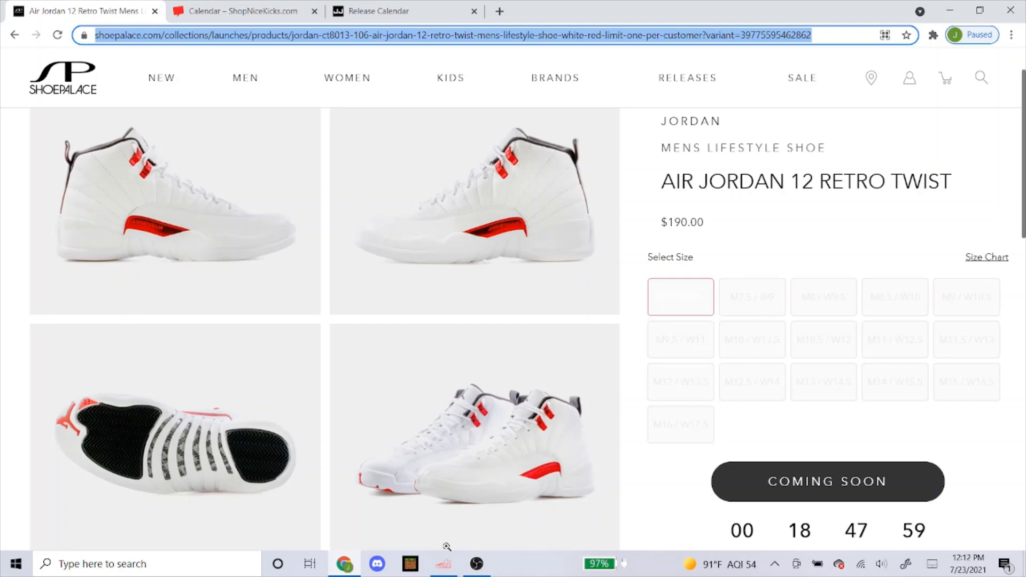
left_click(443, 564)
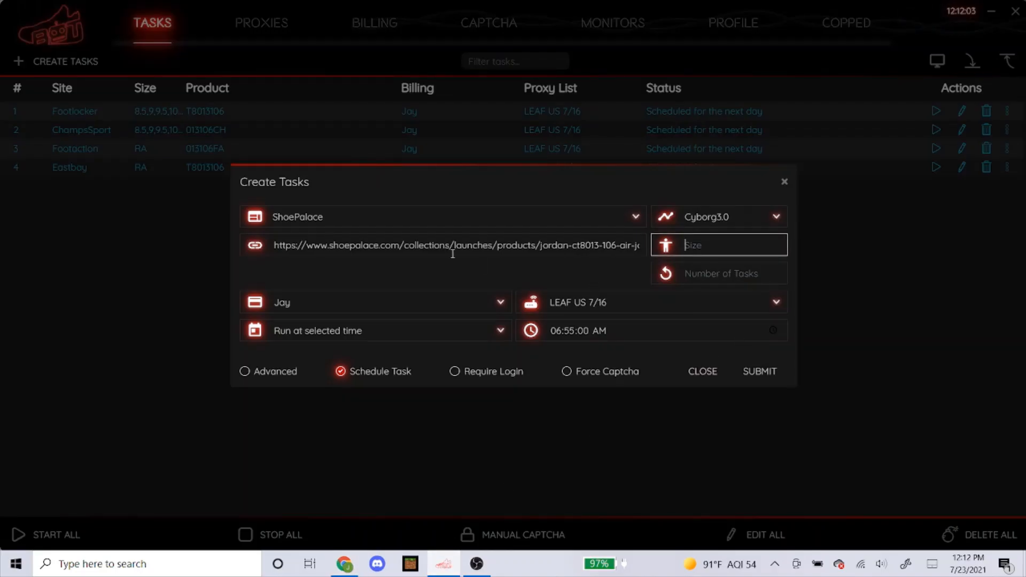
type("8.5,9,")
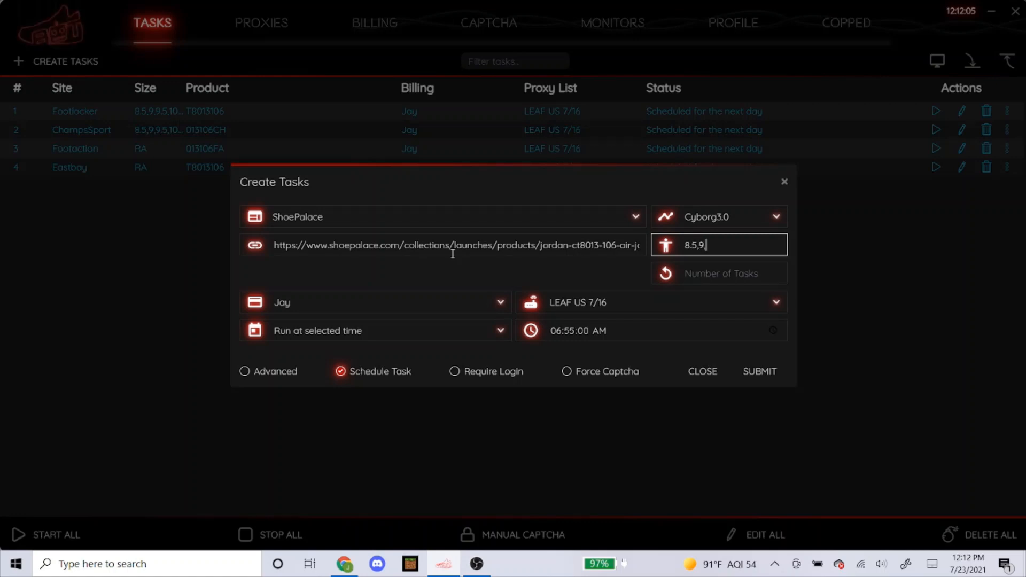
type("9.5,10,10.5,11,11.5,1")
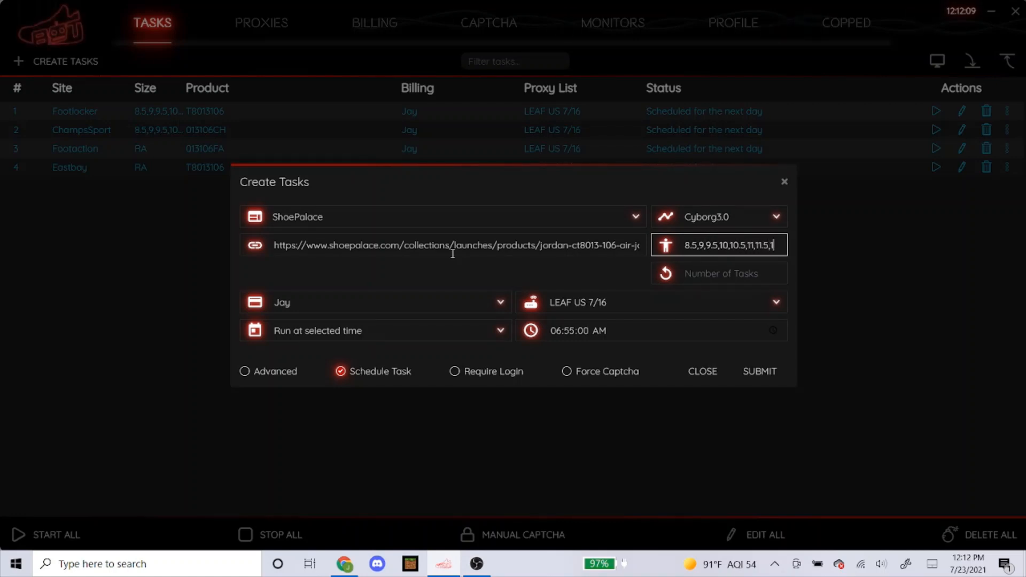
type("2")
left_click(599, 265)
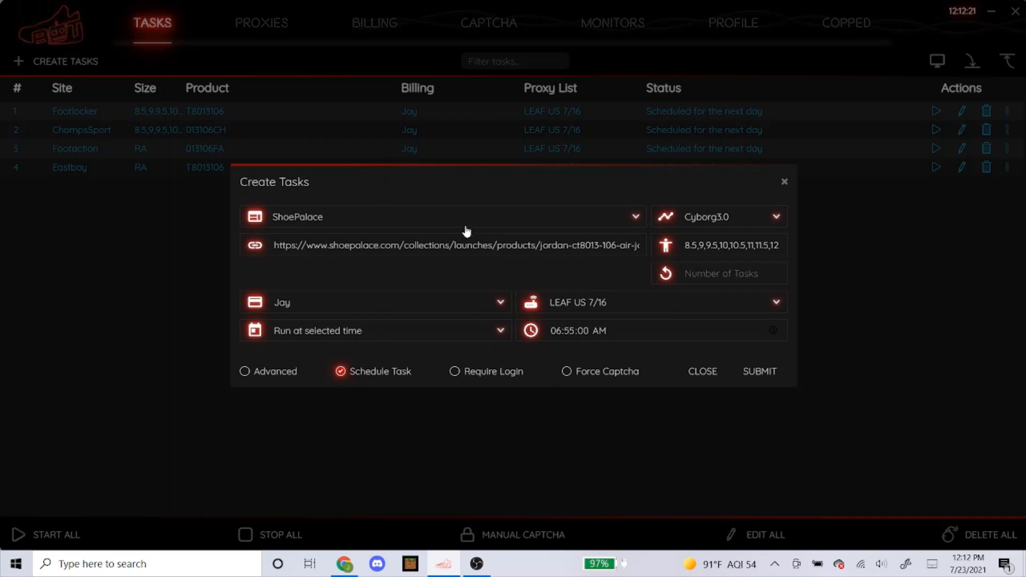
Choose oculuss isps as the ShoePalace task's proxy list and set its run time to 06:50:00 AM
left_click(583, 300)
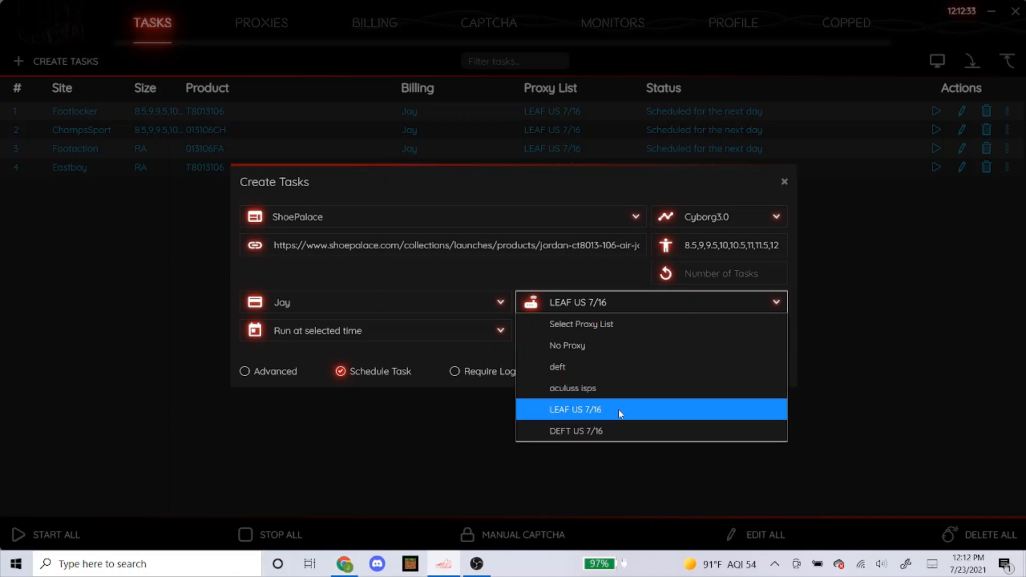
left_click(605, 388)
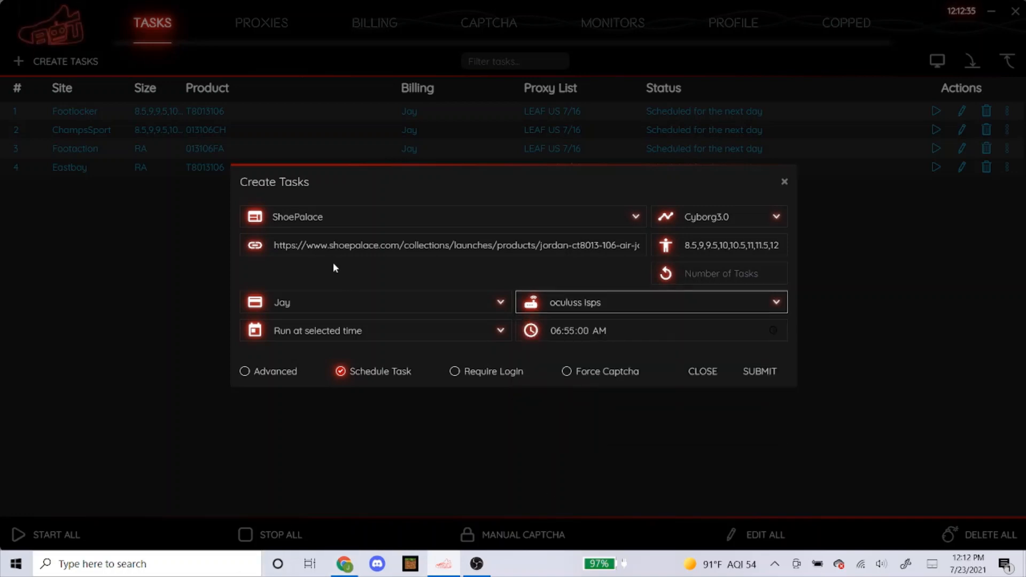
left_click(567, 332)
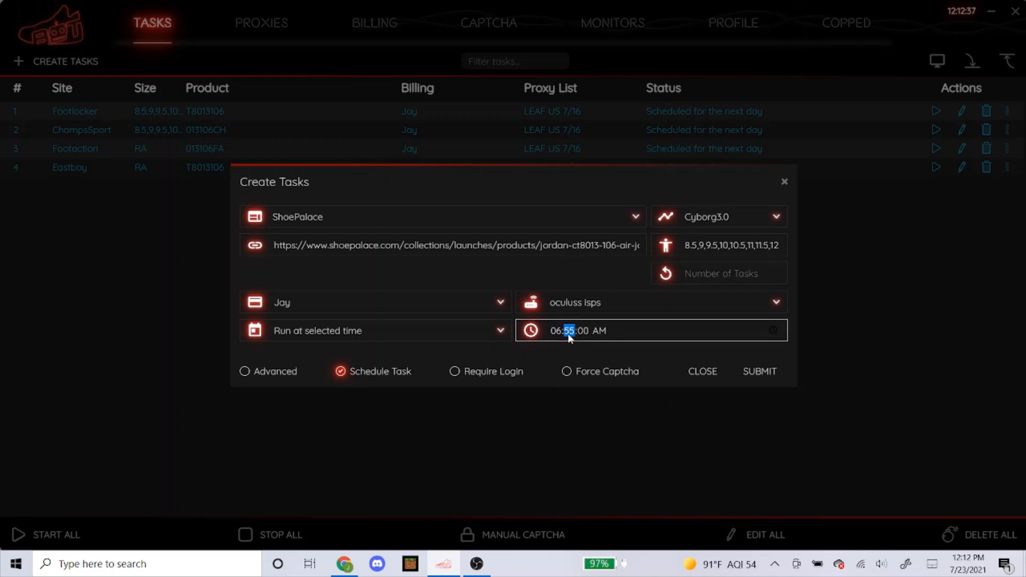
type("50")
left_click(319, 279)
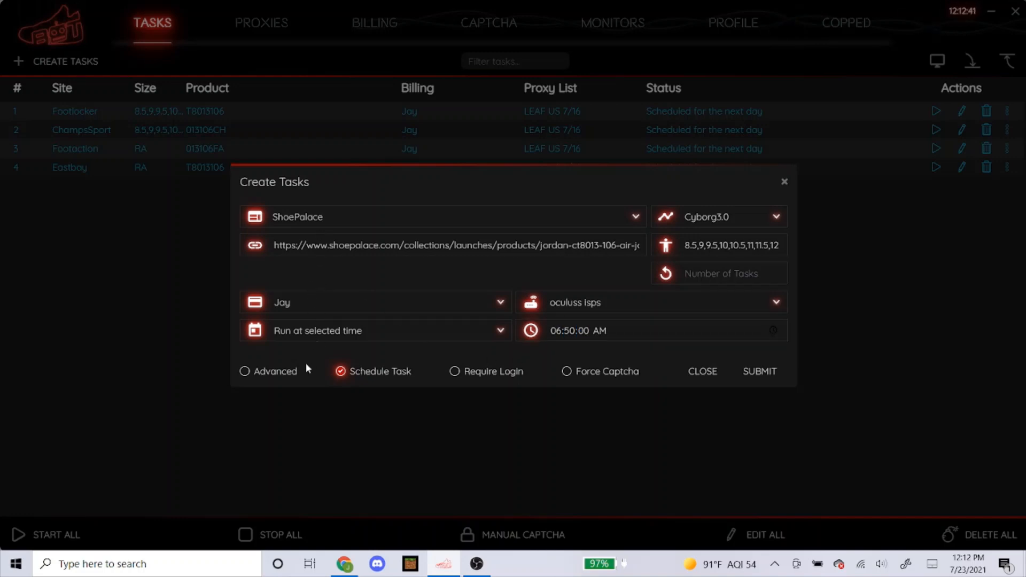
Examine the task's advanced settings for monitor timeout, restock timeout and payment gateway, and hide them again
left_click(293, 372)
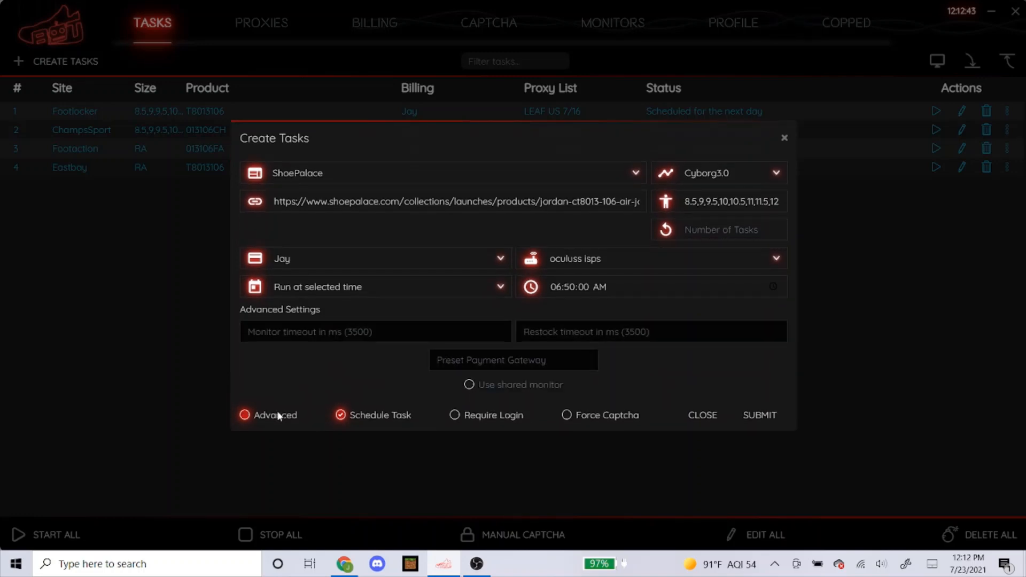
left_click(276, 415)
left_click(276, 373)
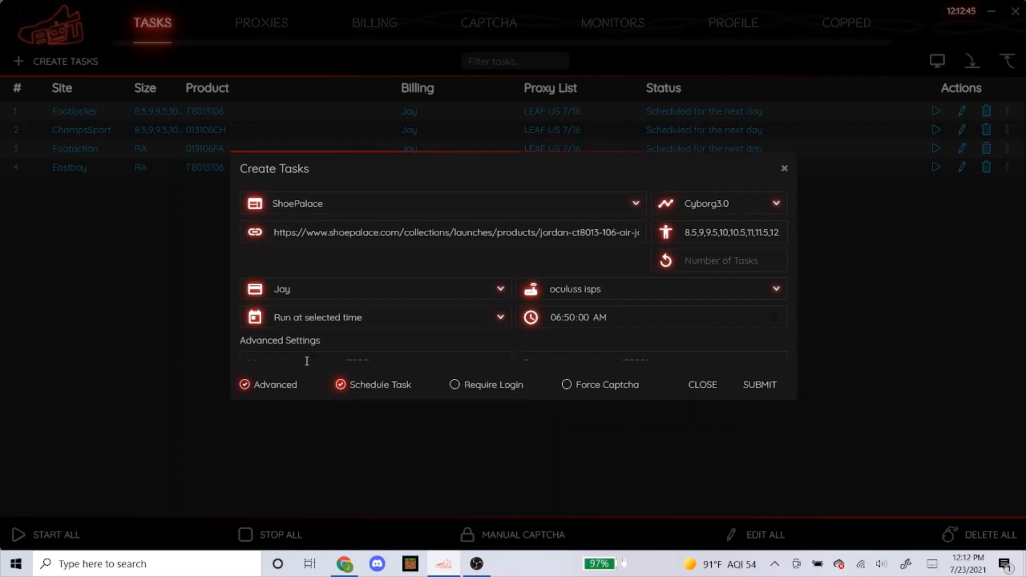
left_click(328, 335)
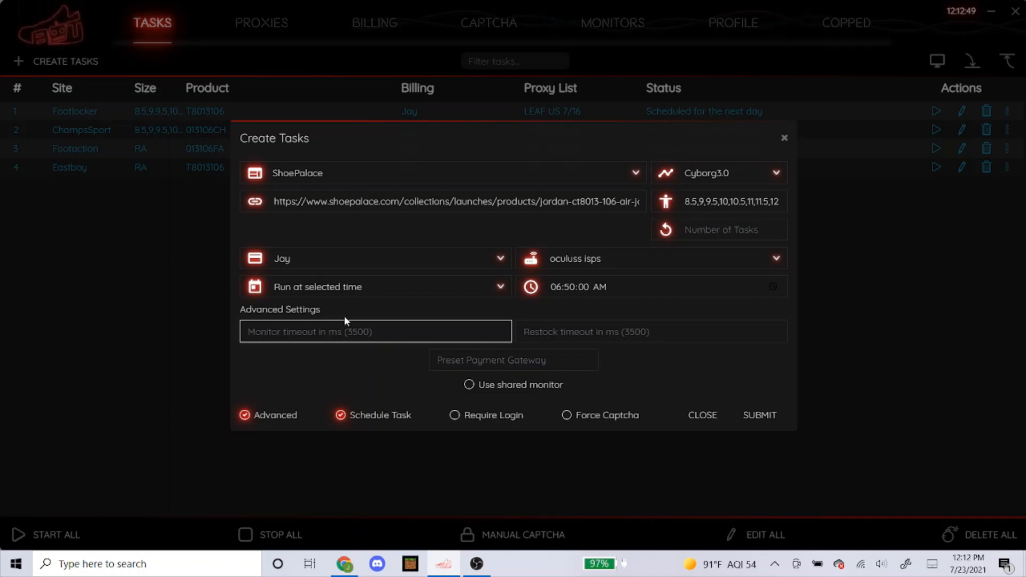
left_click(274, 417)
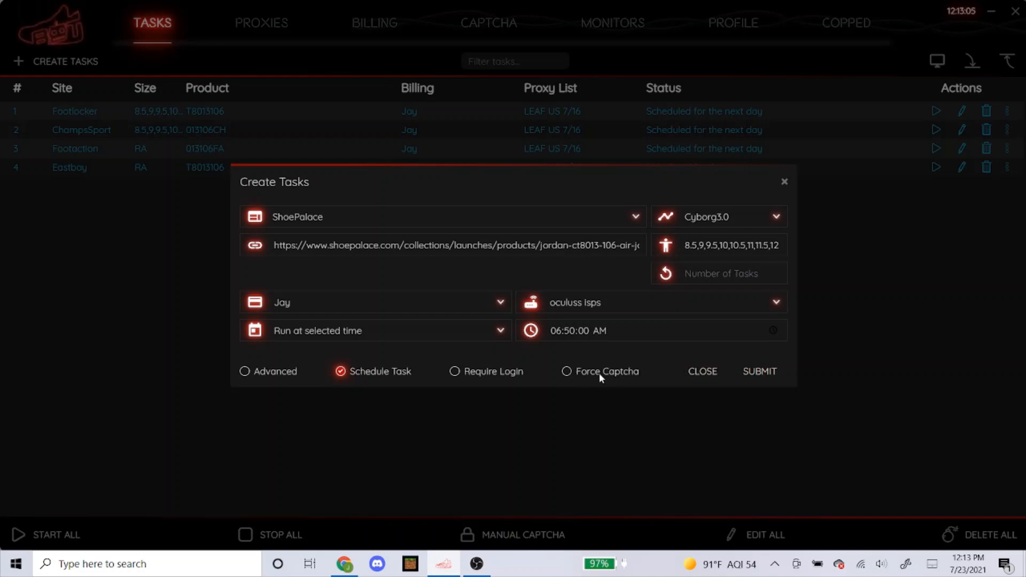
Submit the ShoePalace task and start another one with ShopNiceKicks as the site and Cyborg3.0 as the mode
left_click(758, 373)
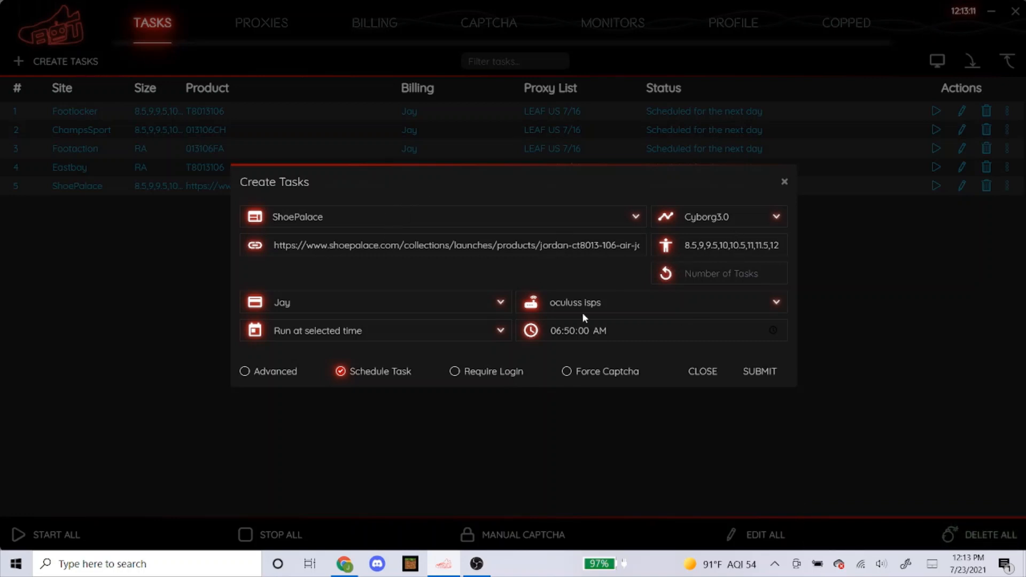
left_click(478, 224)
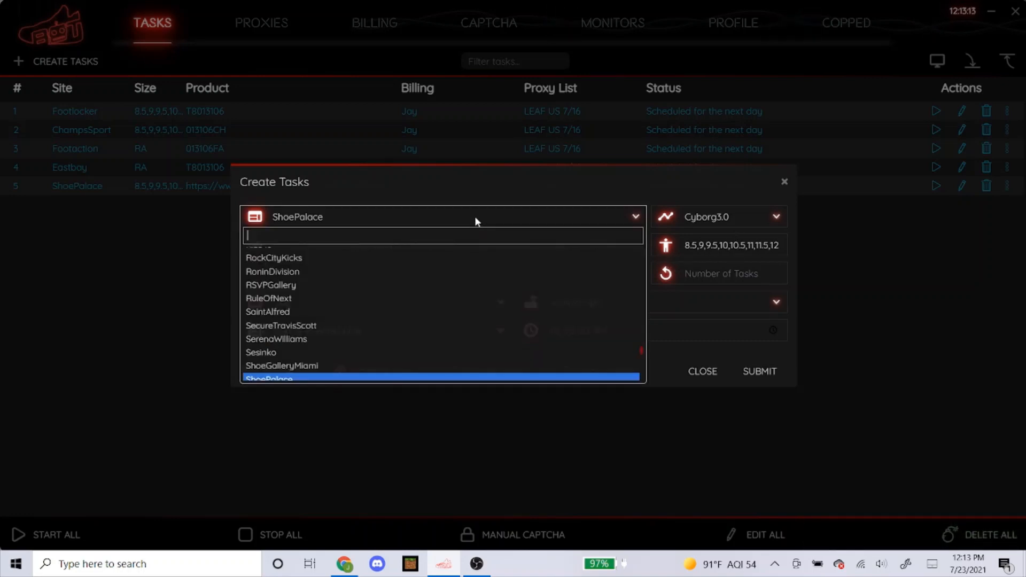
type("shopni")
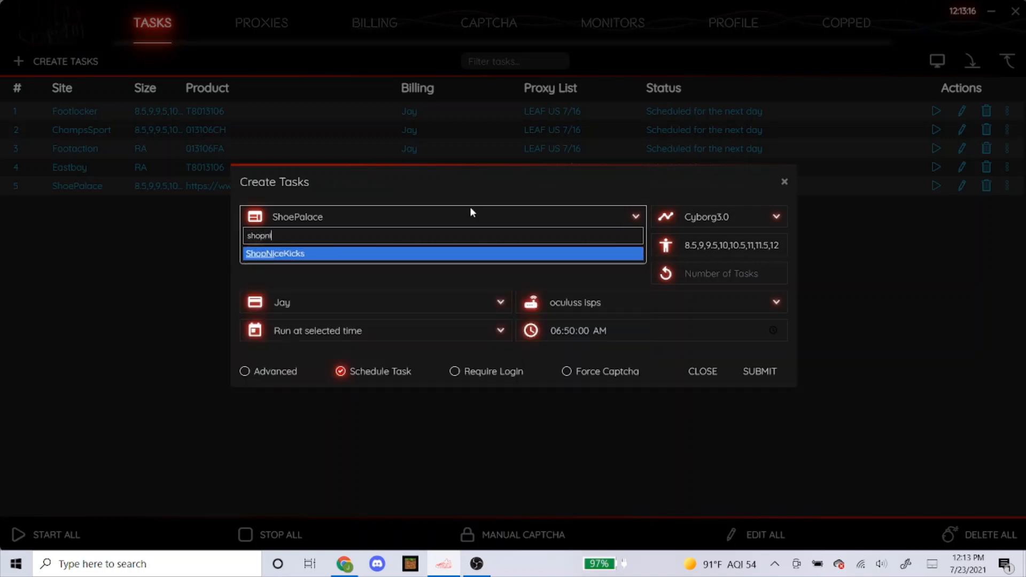
key("Return")
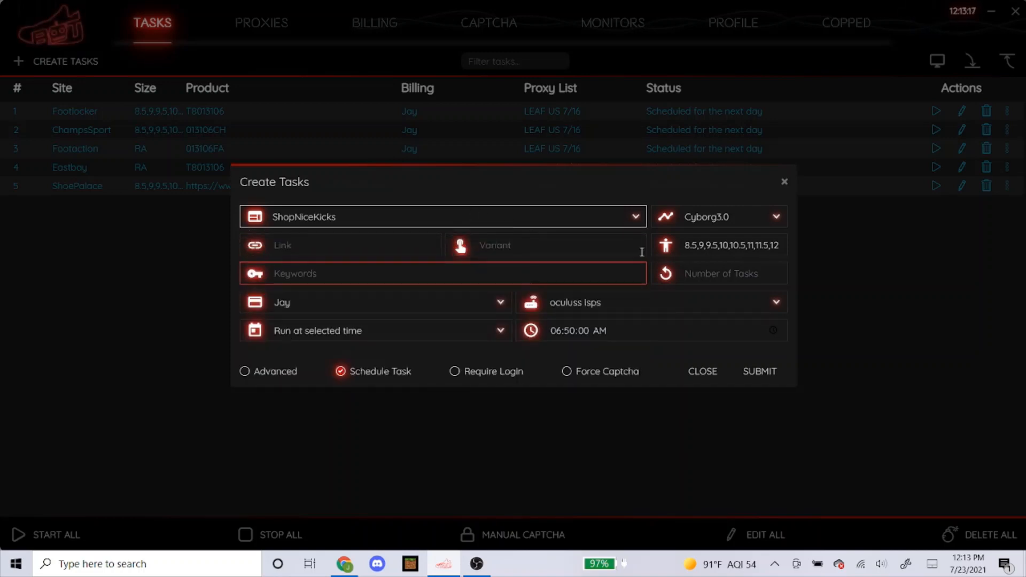
left_click(723, 216)
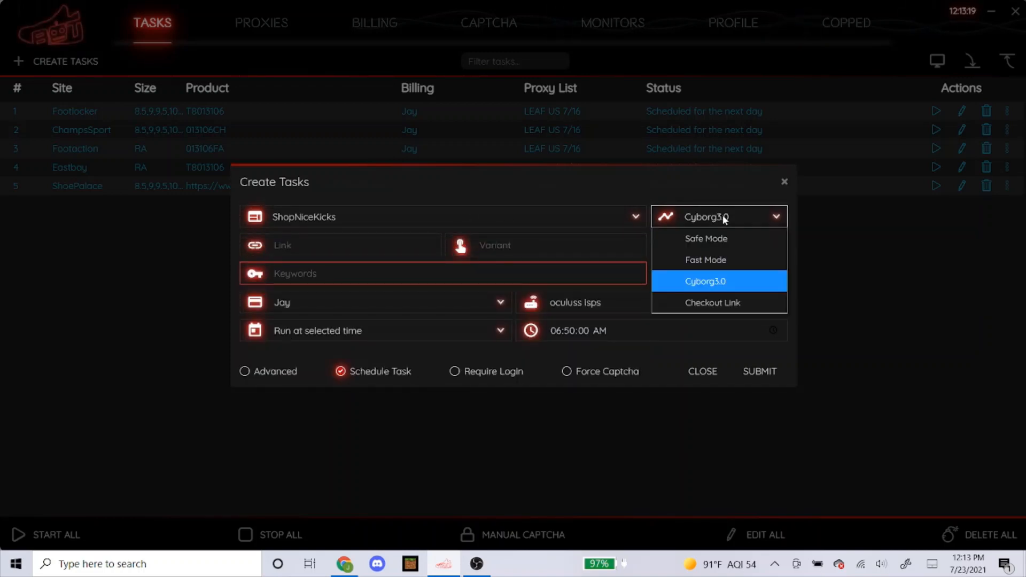
left_click(724, 215)
left_click(335, 241)
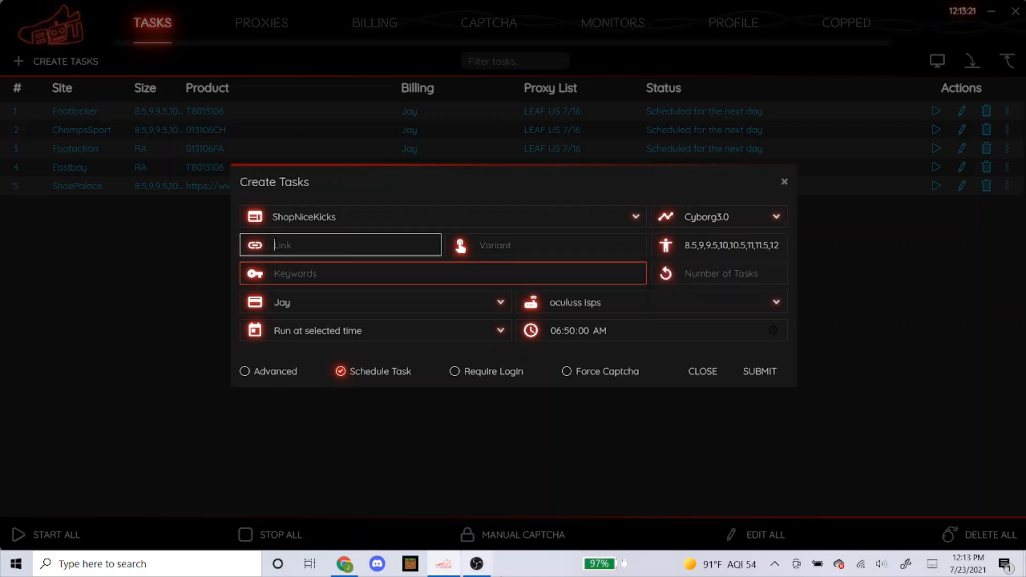
Switch to Chrome, close the ShoePalace page and open the Air Jordan 12 Retro Twist from the ShopNiceKicks launch calendar
left_click(343, 564)
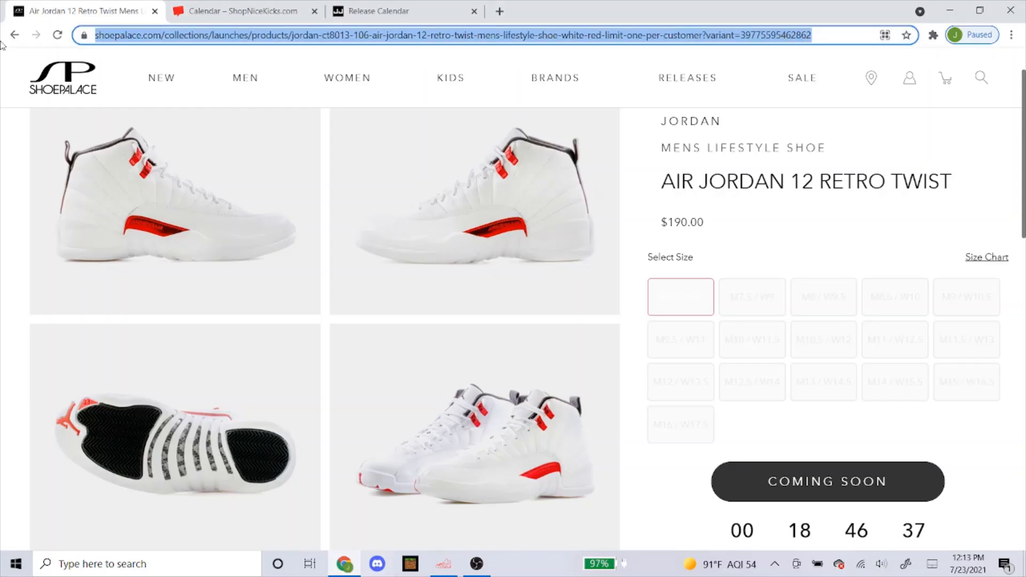
left_click(154, 11)
scroll(167, 256, "up", 4)
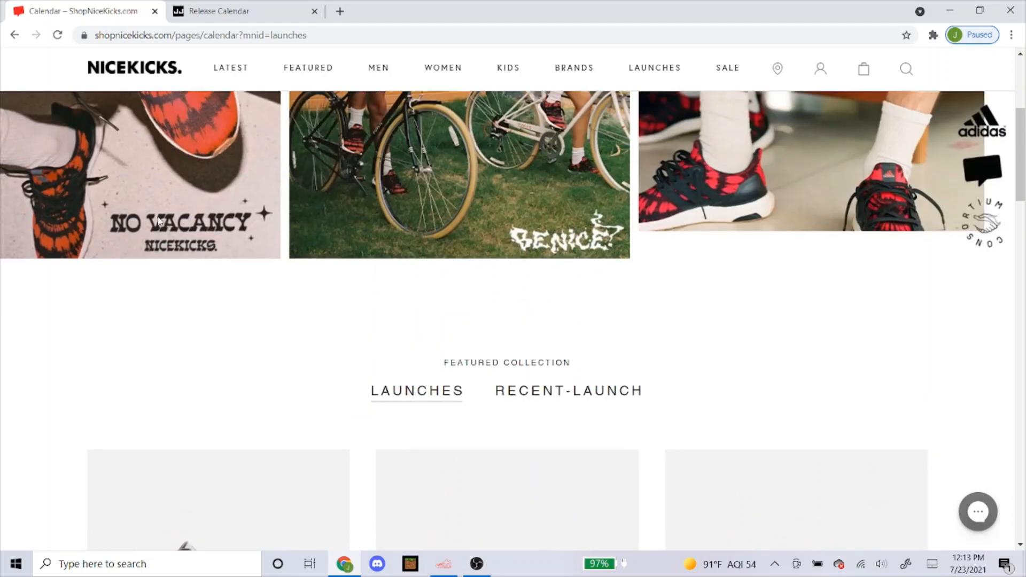
scroll(158, 224, "down", 2)
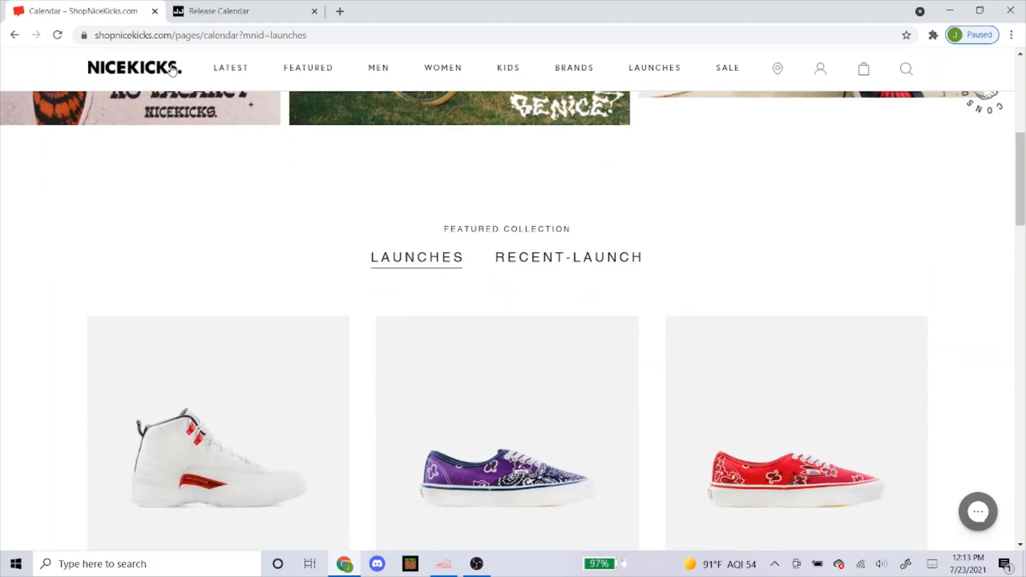
scroll(187, 374, "down", 3)
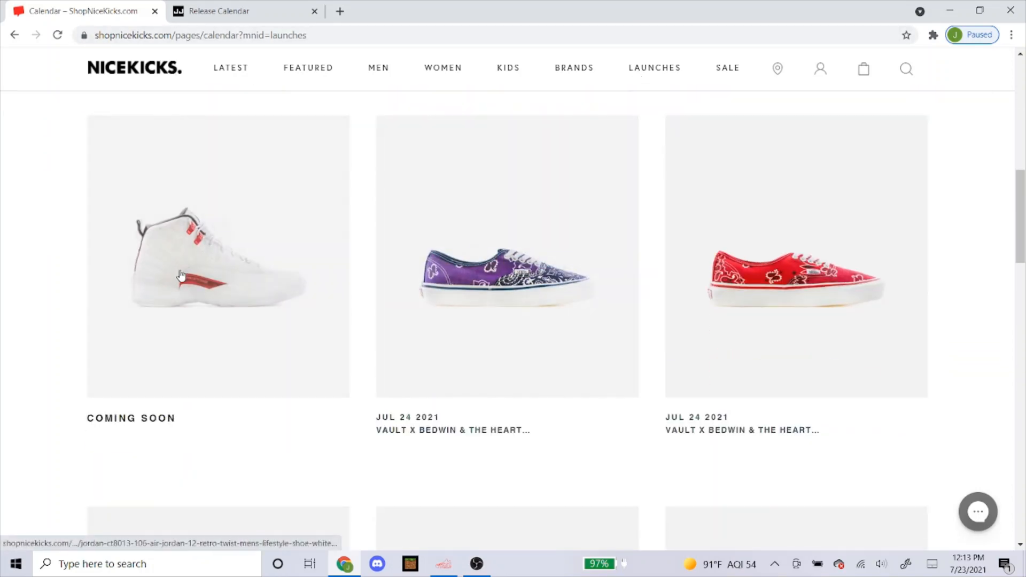
left_click(184, 300)
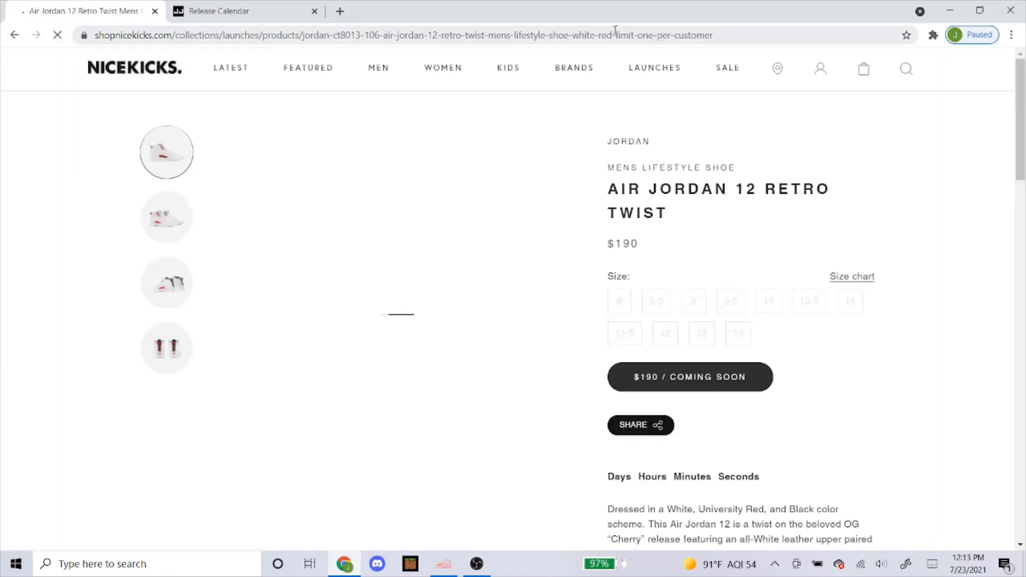
Copy the ShopNiceKicks product page address and paste it as the link of the bot's ShopNiceKicks task
right_click(618, 37)
key("ctrl+c")
left_click(631, 108)
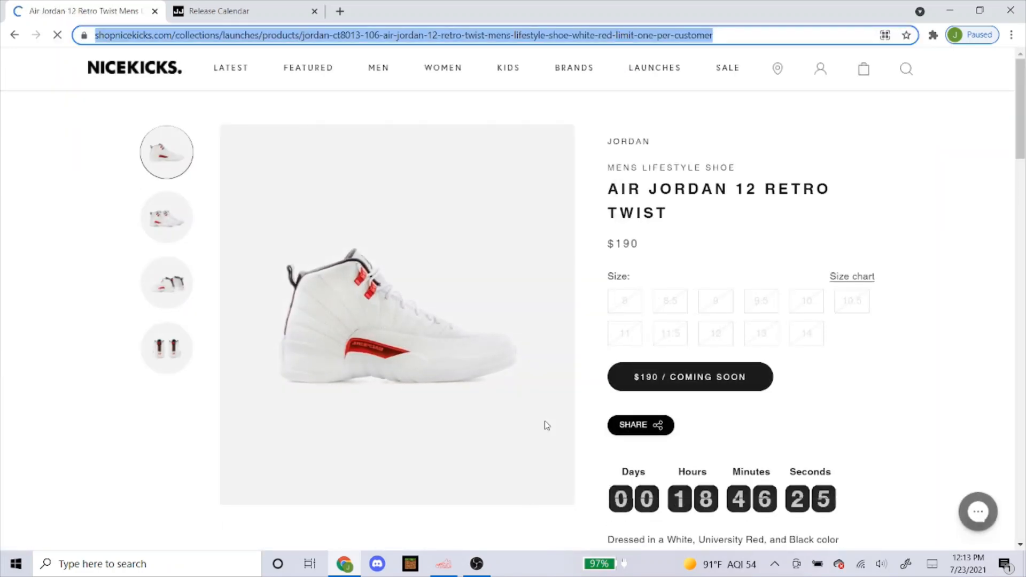
left_click(440, 566)
left_click(278, 244)
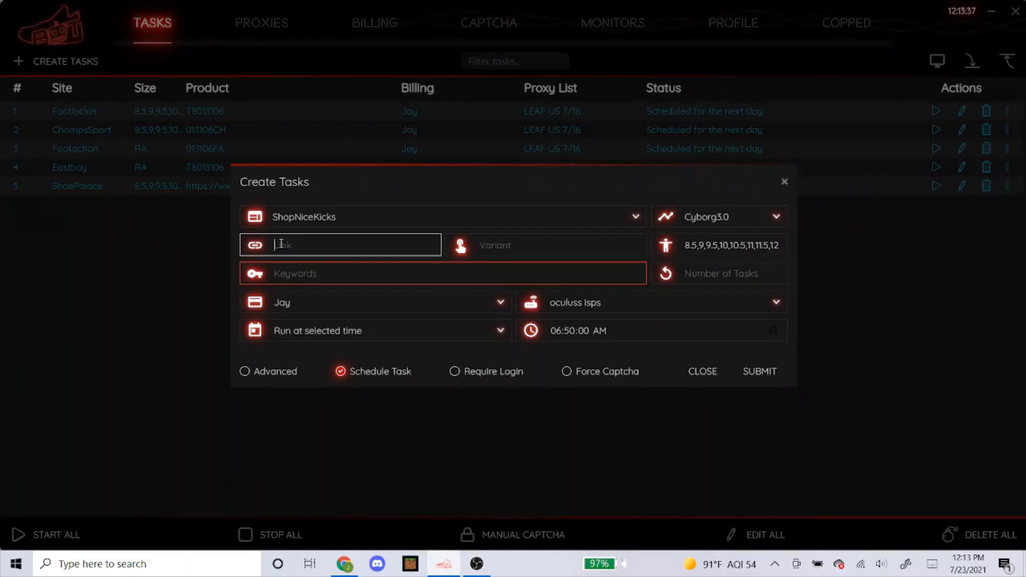
right_click(282, 240)
left_click(318, 273)
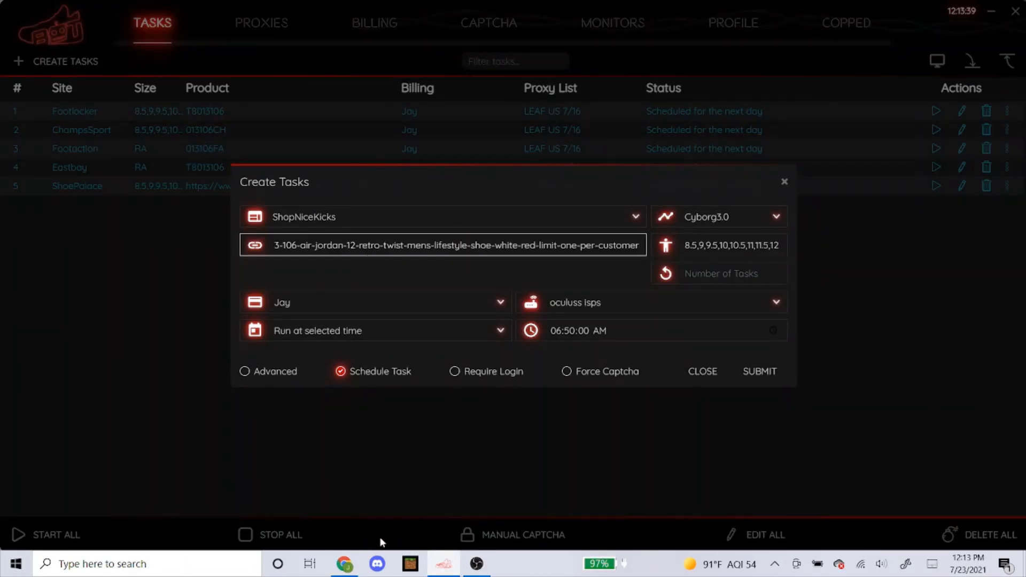
Check the sizes offered on the ShopNiceKicks product page and clear the task's size list
left_click(345, 564)
scroll(621, 268, "down", 1)
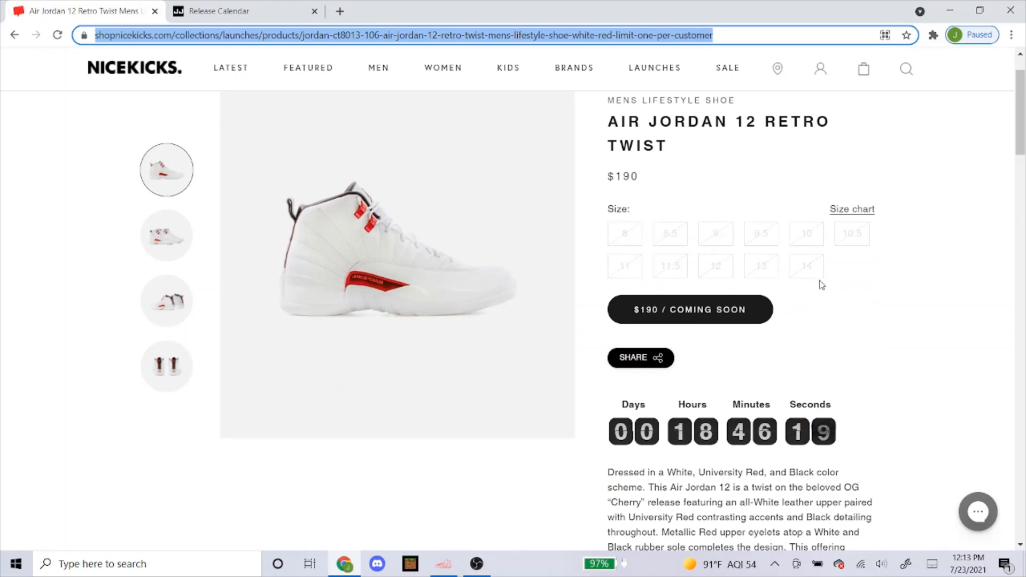
left_click(443, 565)
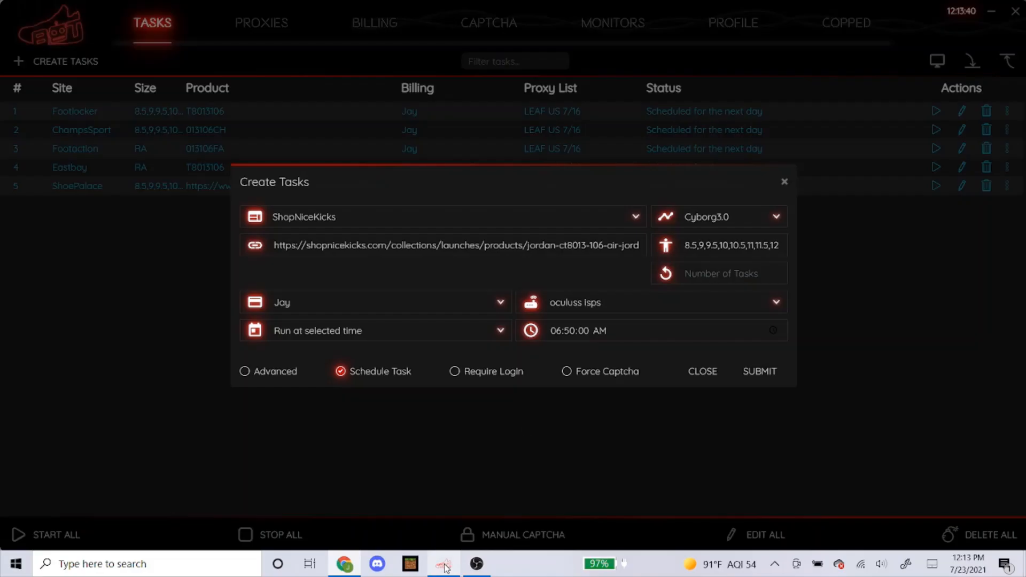
triple_click(719, 247)
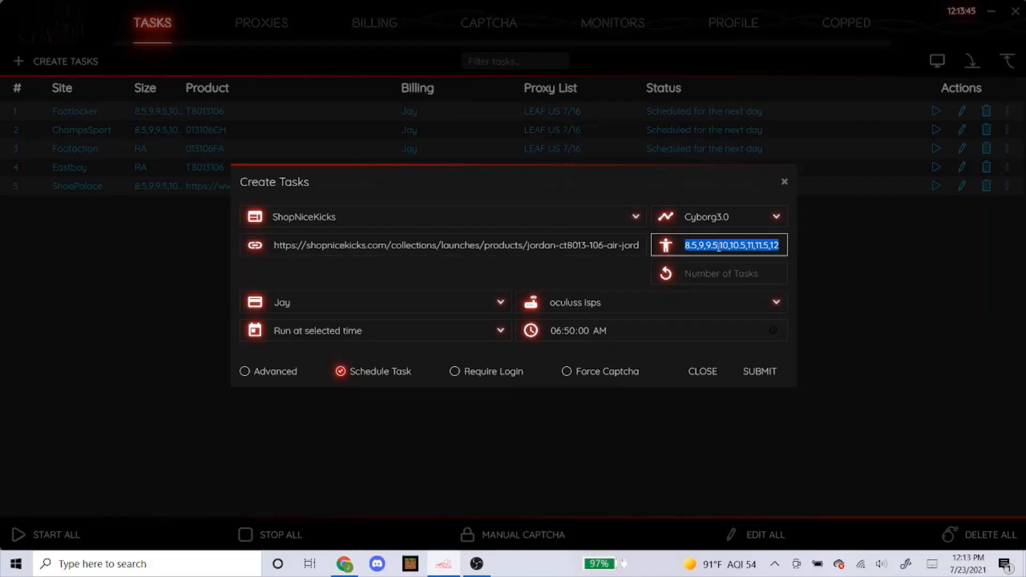
key("BackSpace")
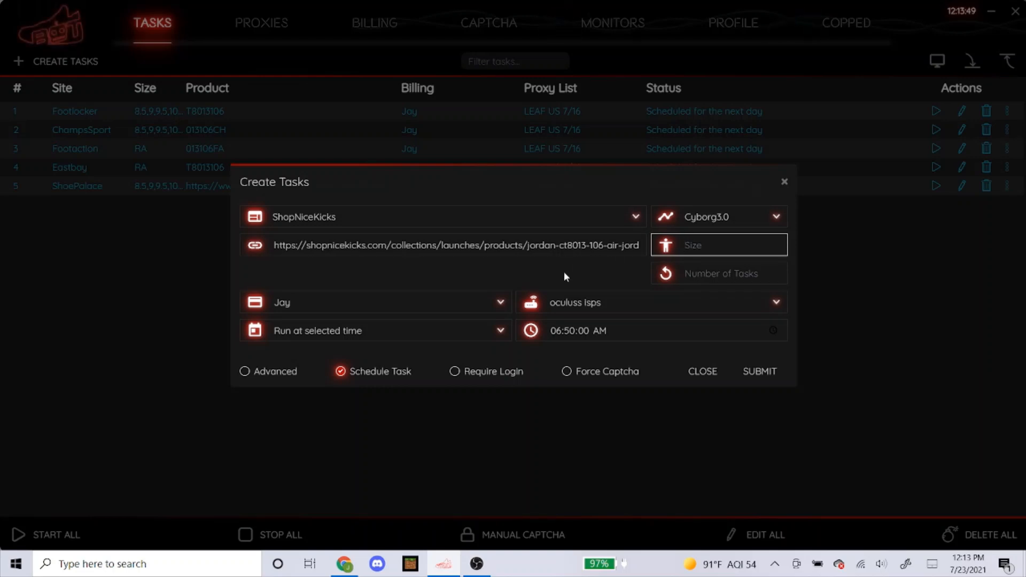
left_click(551, 277)
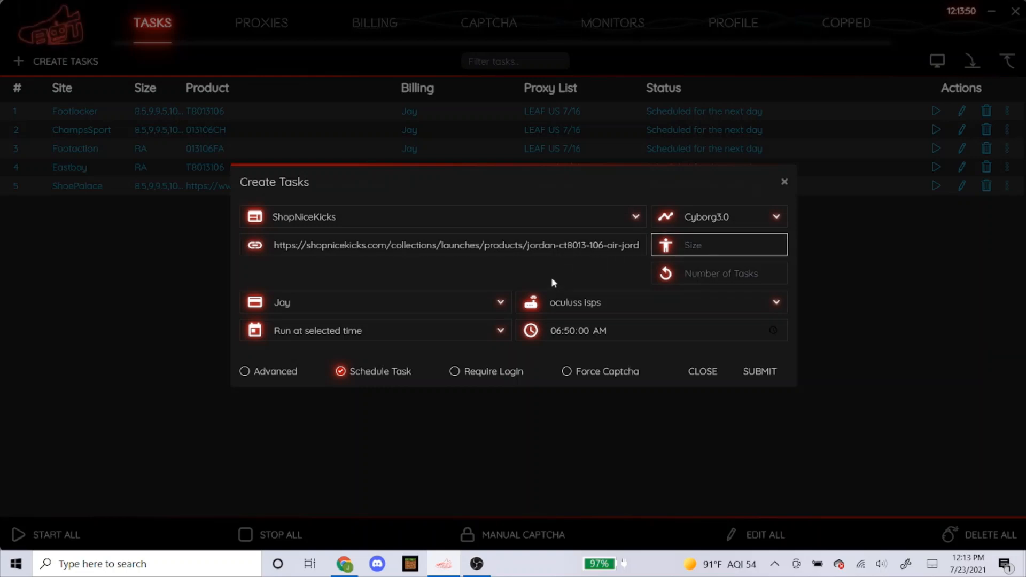
Set the ShopNiceKicks task's proxy list to No Proxy
left_click(579, 303)
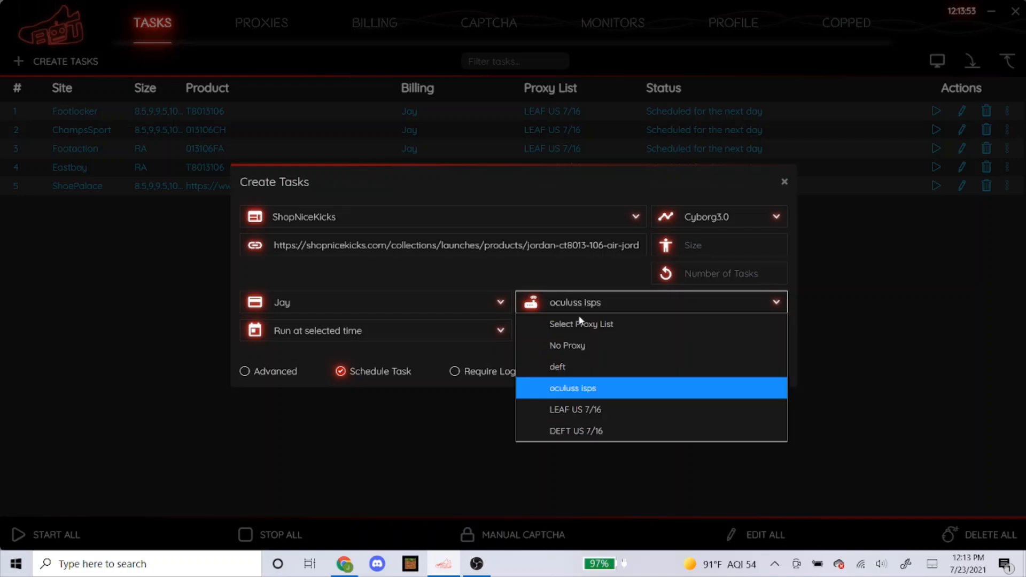
left_click(580, 347)
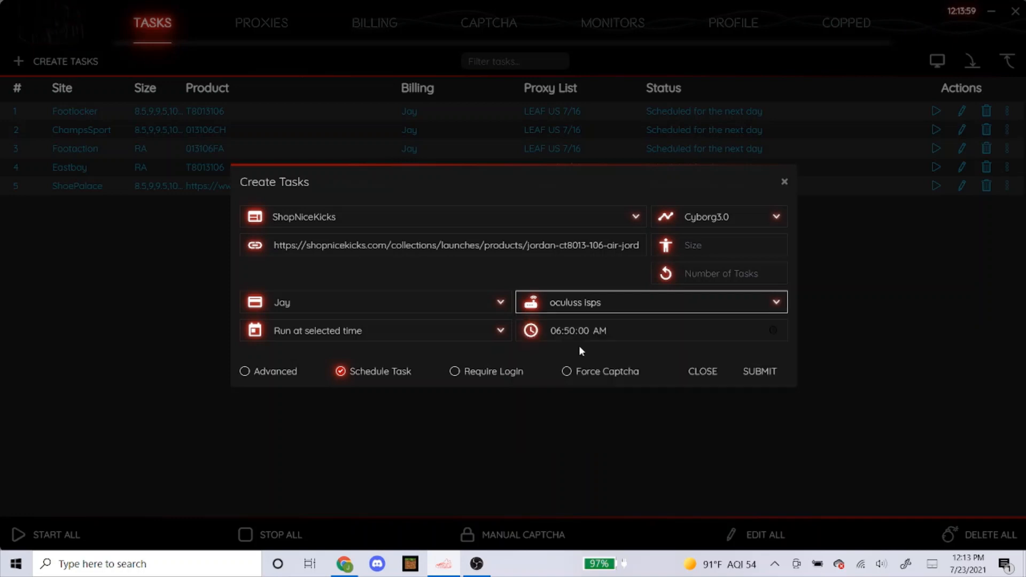
left_click(517, 268)
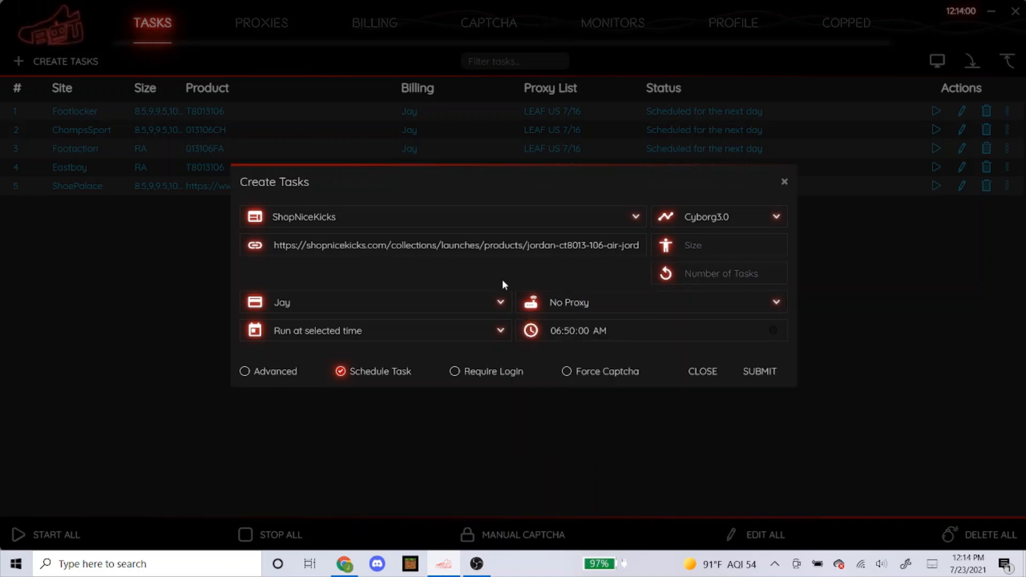
Set the ShopNiceKicks task's run time to 06:52:00 AM and submit the task
left_click(572, 339)
left_click(571, 333)
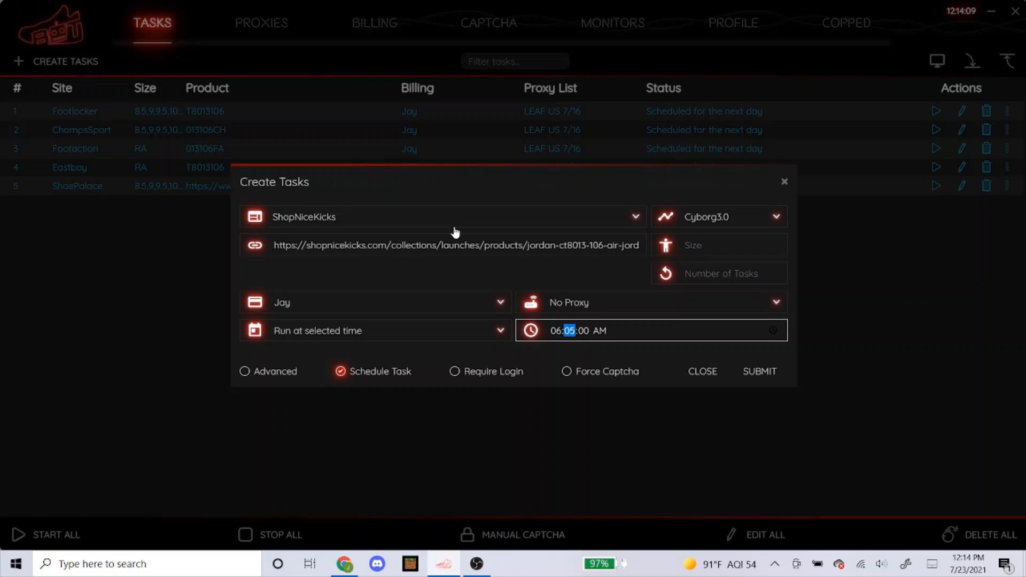
type("2")
left_click(436, 270)
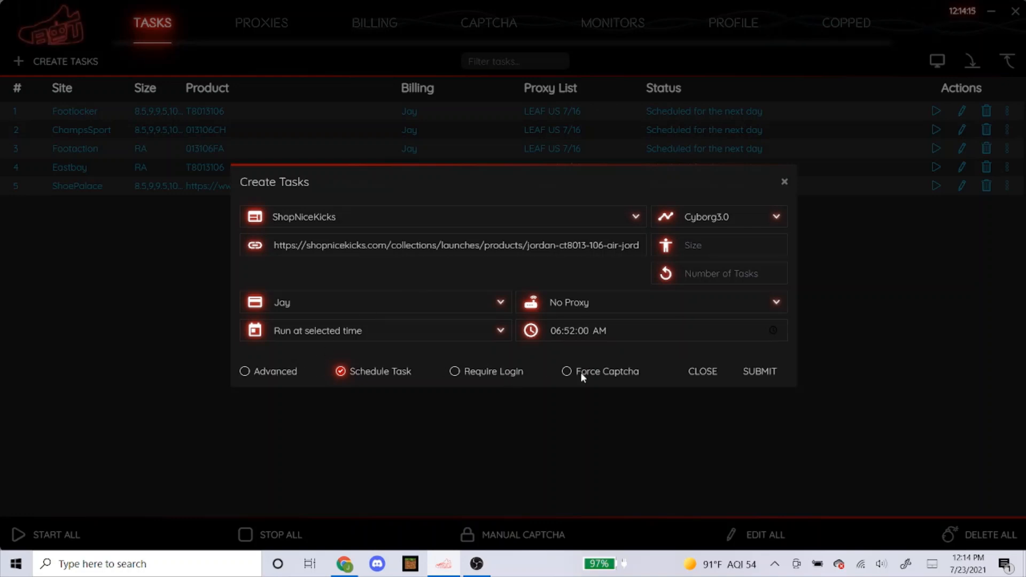
left_click(754, 373)
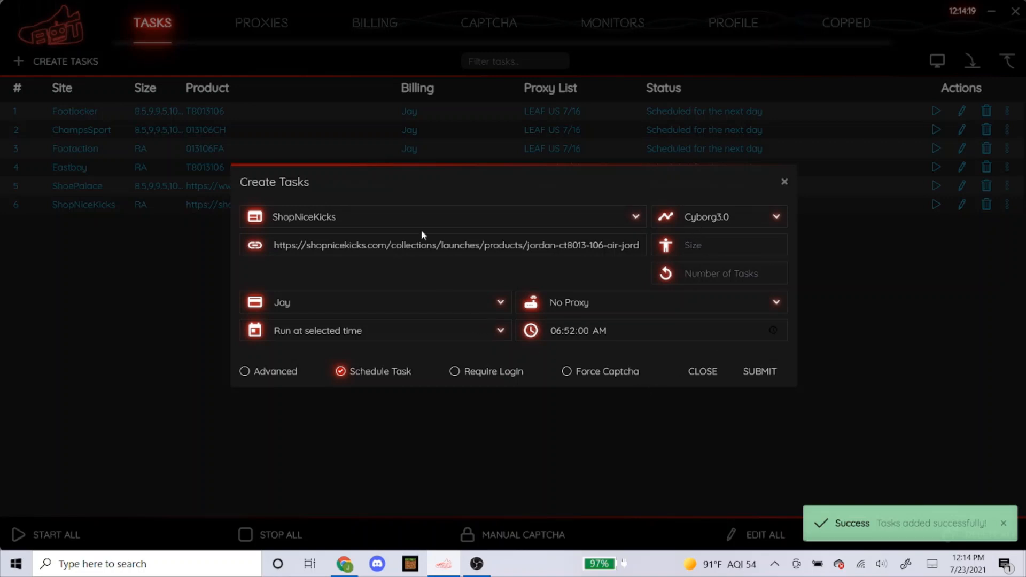
In Chrome, close the ShopNiceKicks page and open the men's Air Jordan 12 Retro Twist from the Jimmy Jazz release calendar
left_click(345, 564)
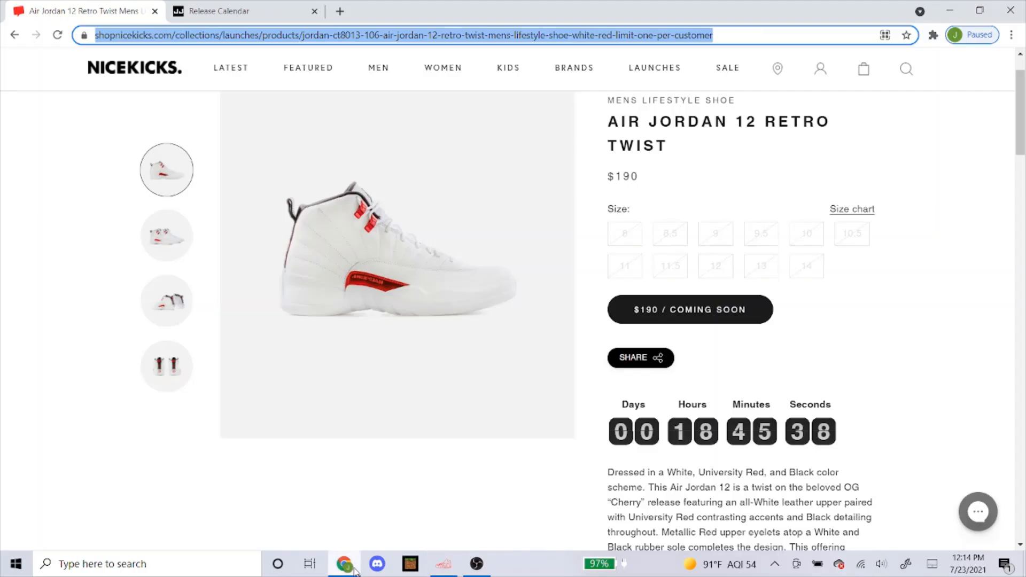
left_click(154, 11)
scroll(185, 116, "up", 3)
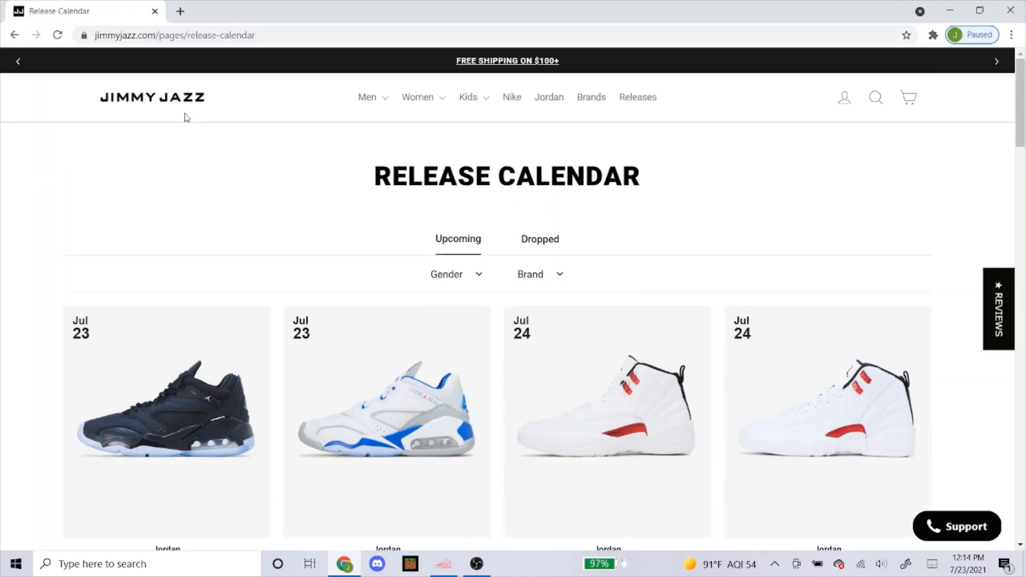
scroll(642, 114, "down", 3)
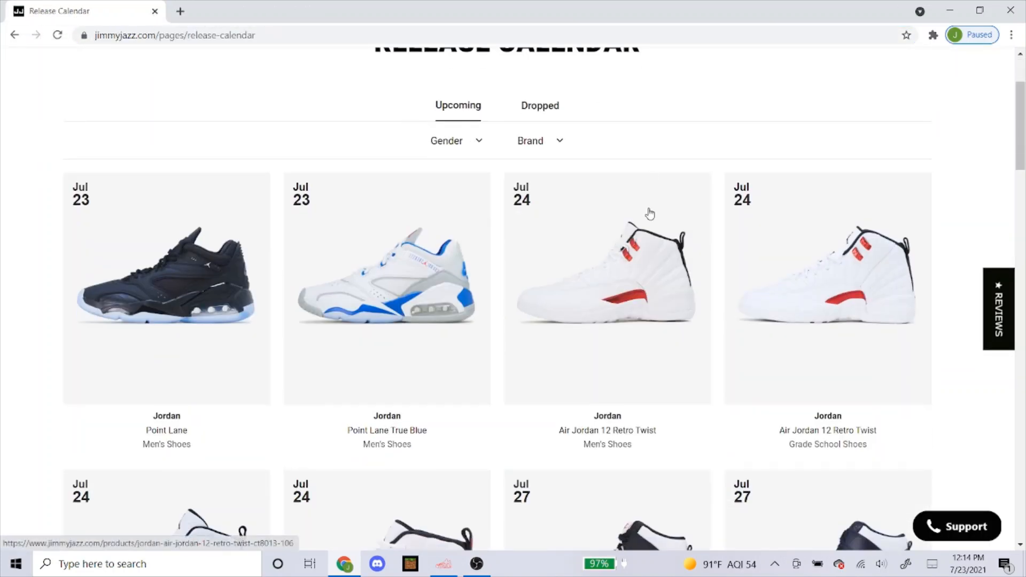
left_click(616, 237)
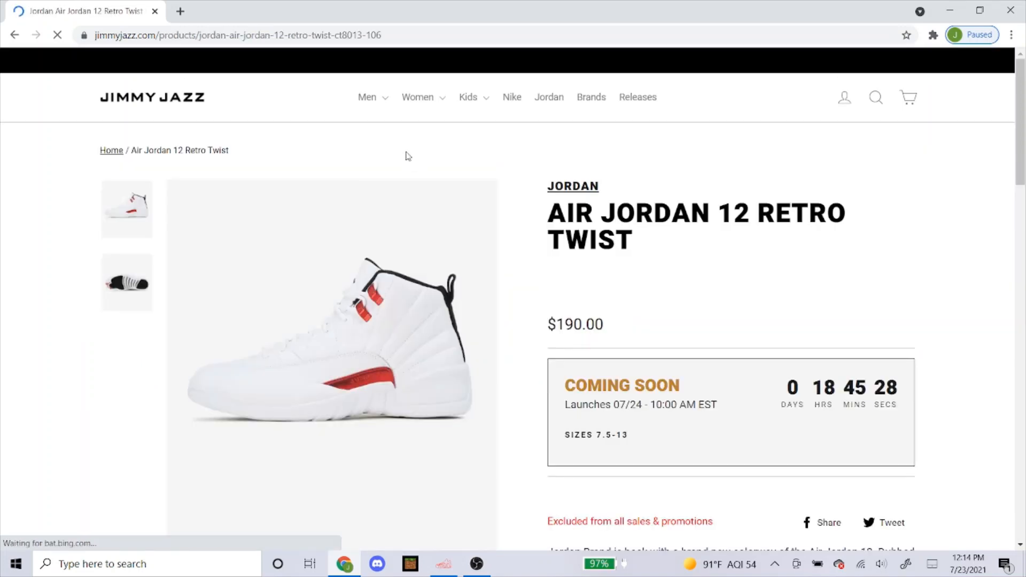
Copy the address of the Jimmy Jazz product page
left_click(369, 35)
key("ctrl+c")
right_click(369, 35)
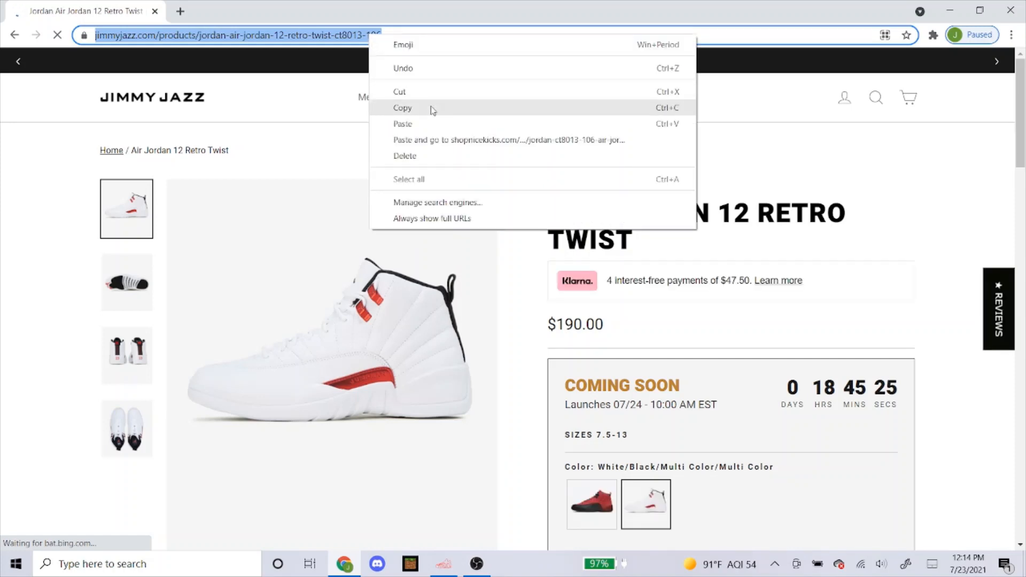
left_click(431, 108)
Return to the bot, set the new task's site to JimmyJazz with Cyborg3.0 mode and paste the copied product link
left_click(445, 564)
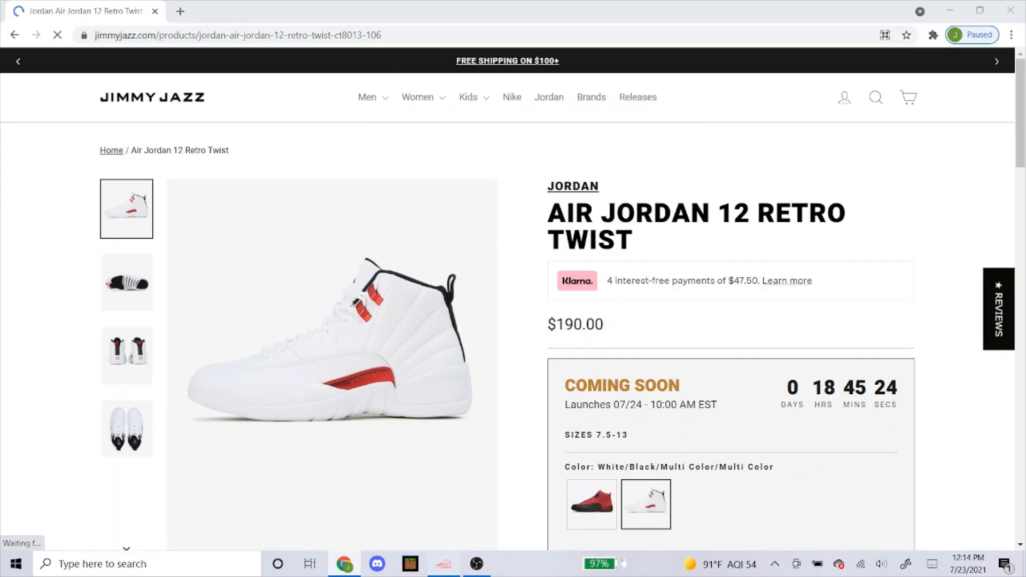
left_click(337, 220)
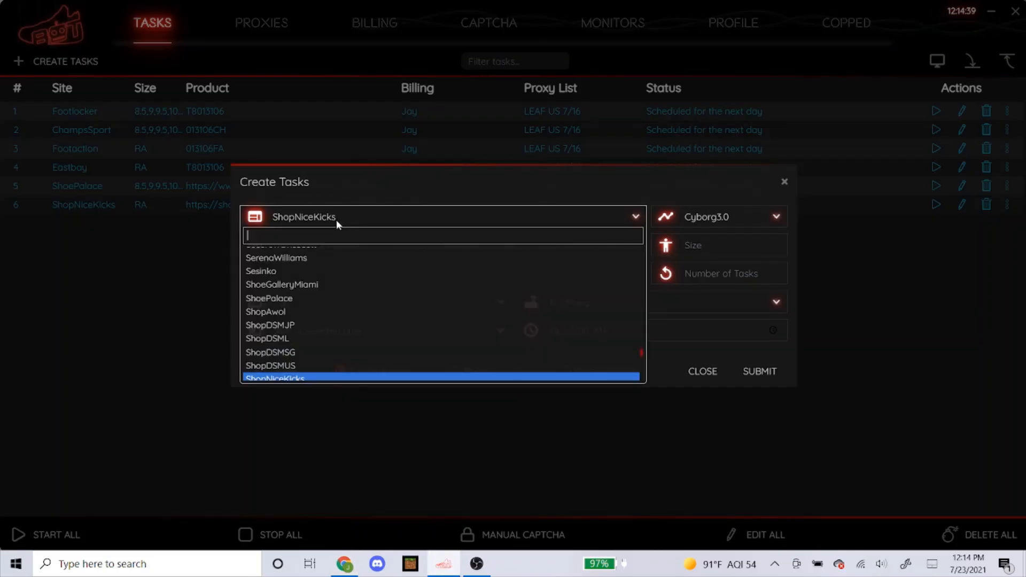
type("jim")
key("Return")
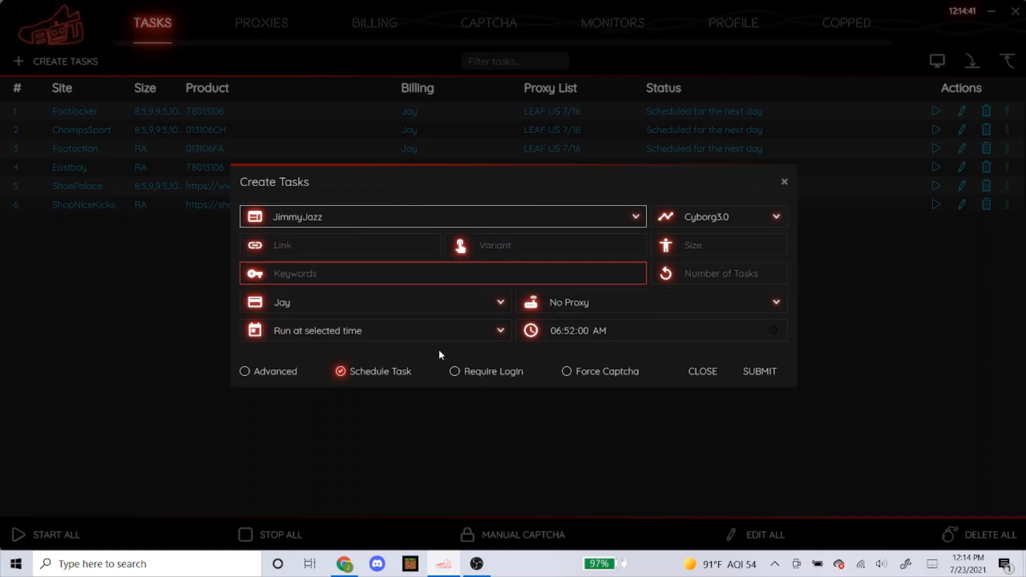
left_click(709, 214)
left_click(709, 214)
right_click(403, 238)
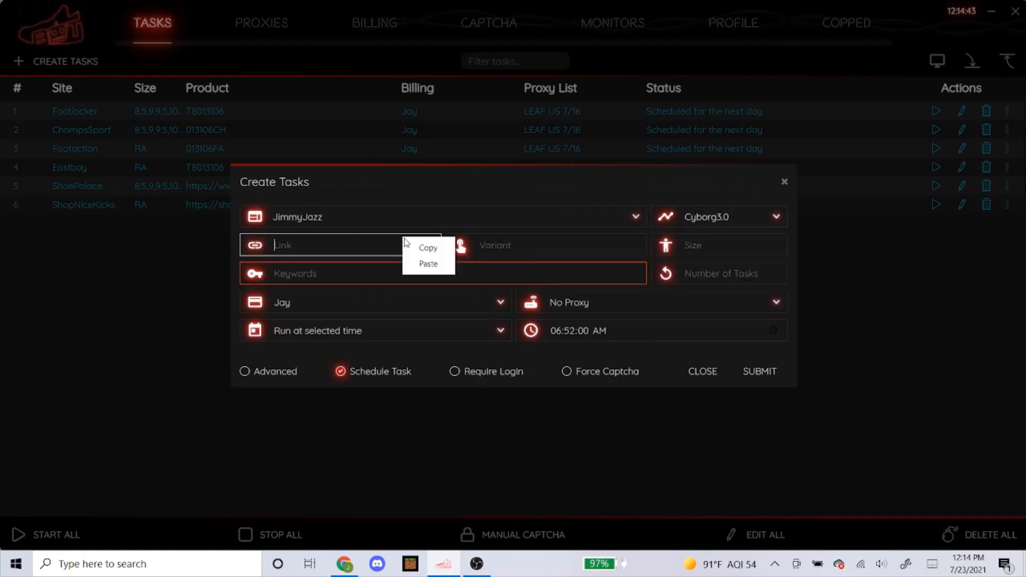
left_click(422, 263)
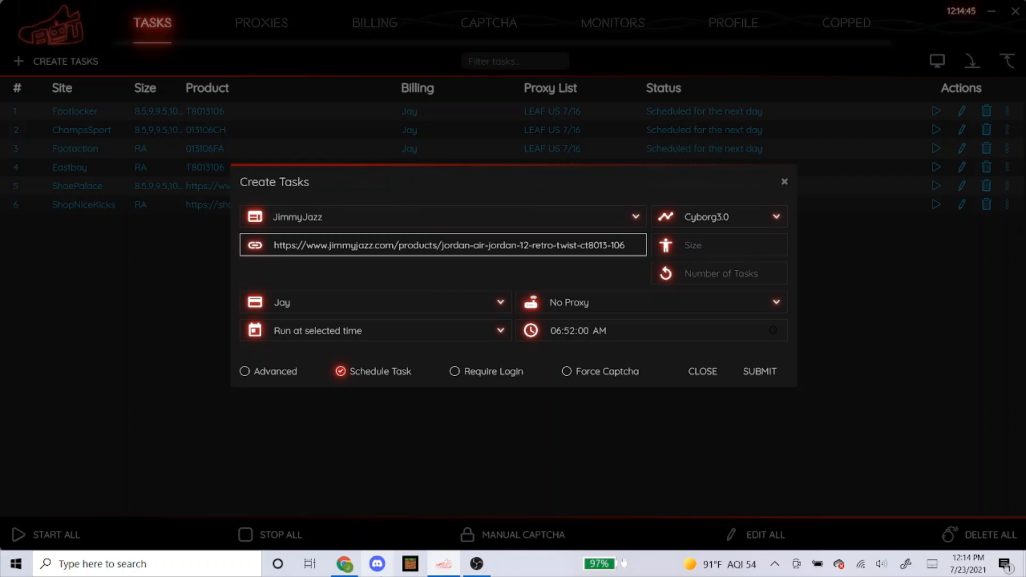
Check the size range on the Jimmy Jazz page and set the task's sizes to 8.5,9,9.5,10,10.5,11,11.5,12
left_click(345, 564)
scroll(425, 208, "down", 10)
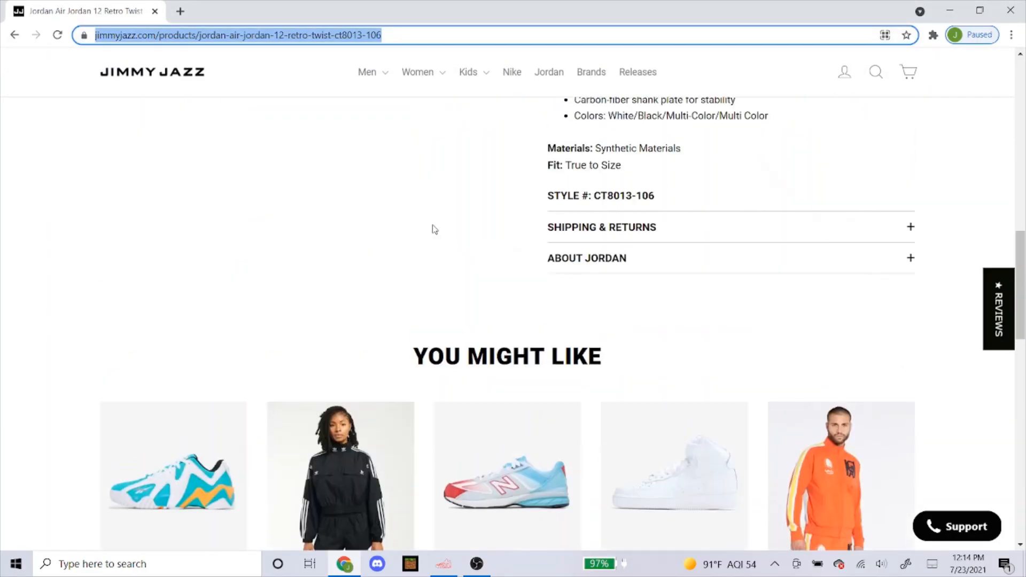
scroll(604, 251, "up", 1)
scroll(620, 320, "up", 15)
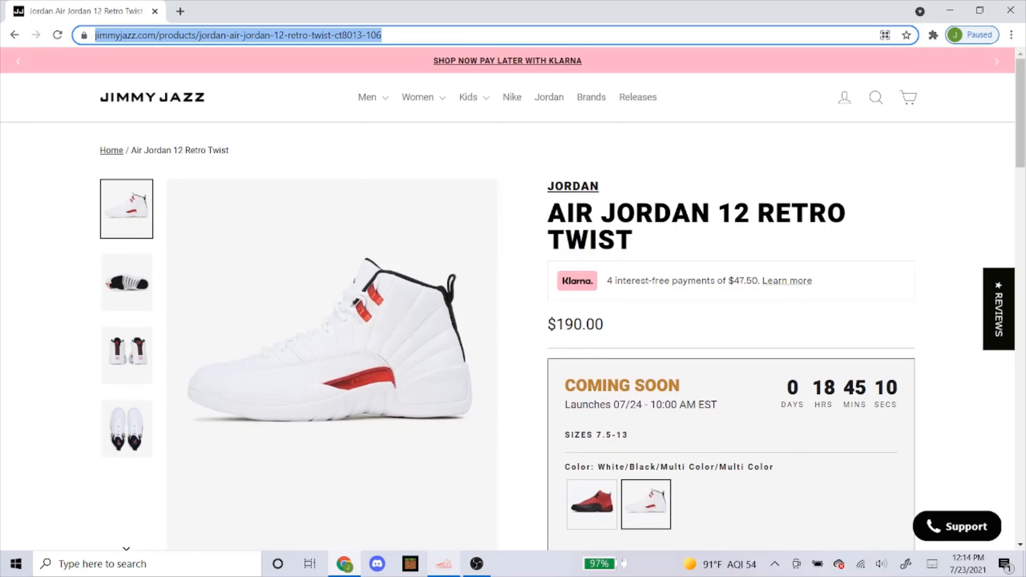
left_click(443, 564)
key("ctrl+v")
left_click(705, 243)
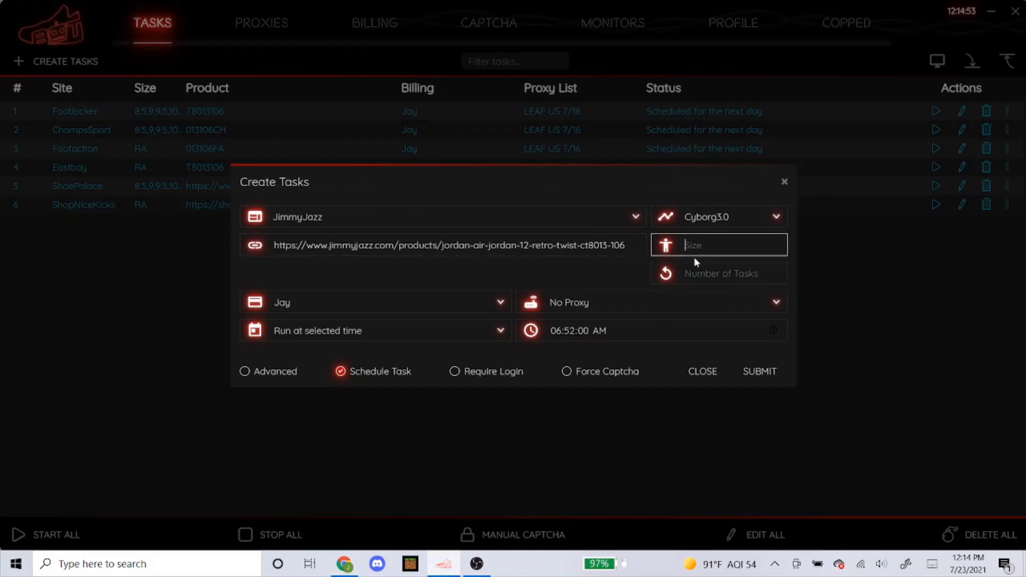
type("8.5,9,9.5,10,10.5,11,11.5,12,")
key("BackSpace")
left_click(452, 272)
Choose oculuss isps as the JimmyJazz task's proxy list, then submit the task and close the task form
left_click(592, 304)
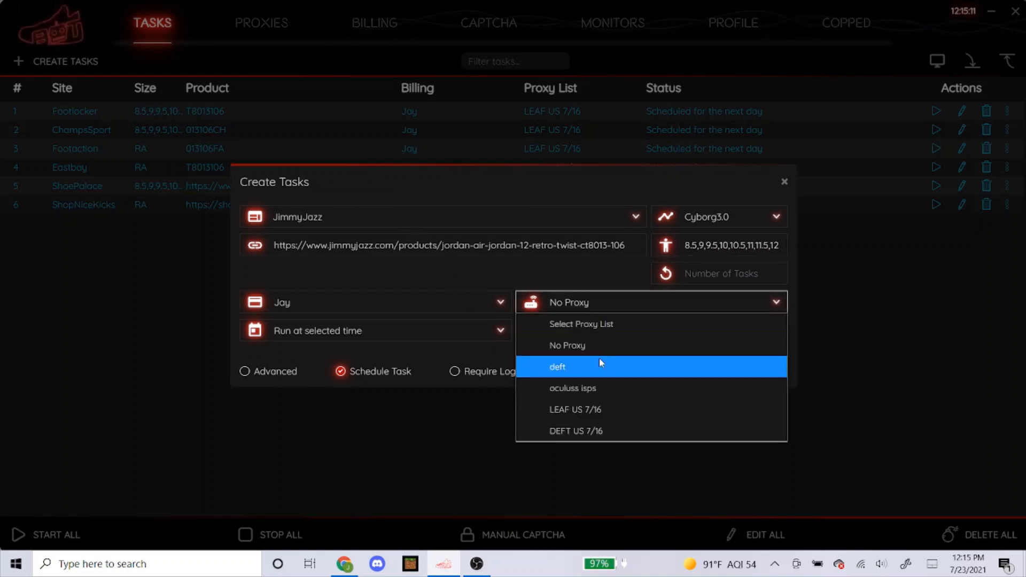
left_click(593, 383)
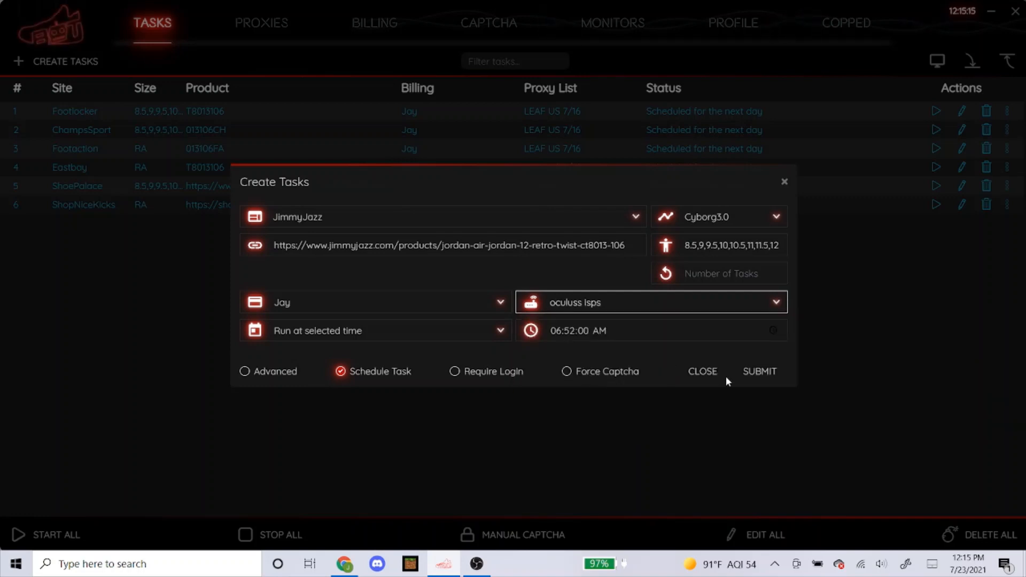
left_click(761, 376)
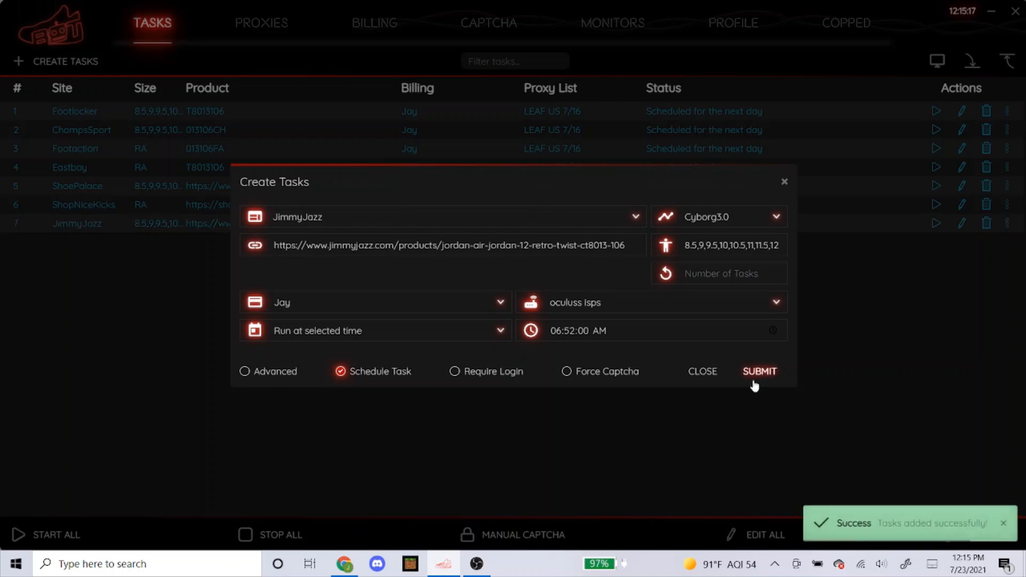
left_click(704, 373)
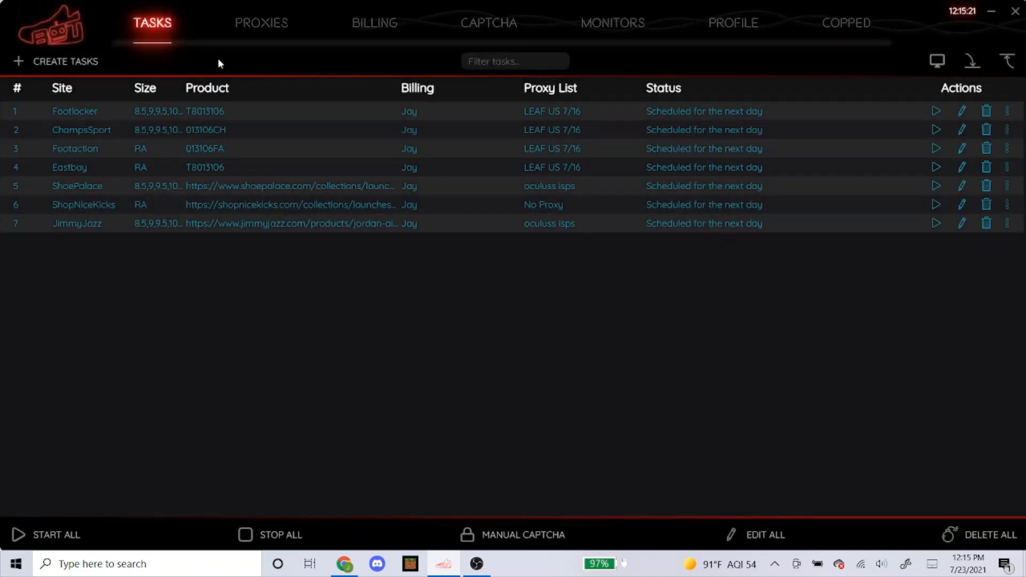
mouse_move(191, 117)
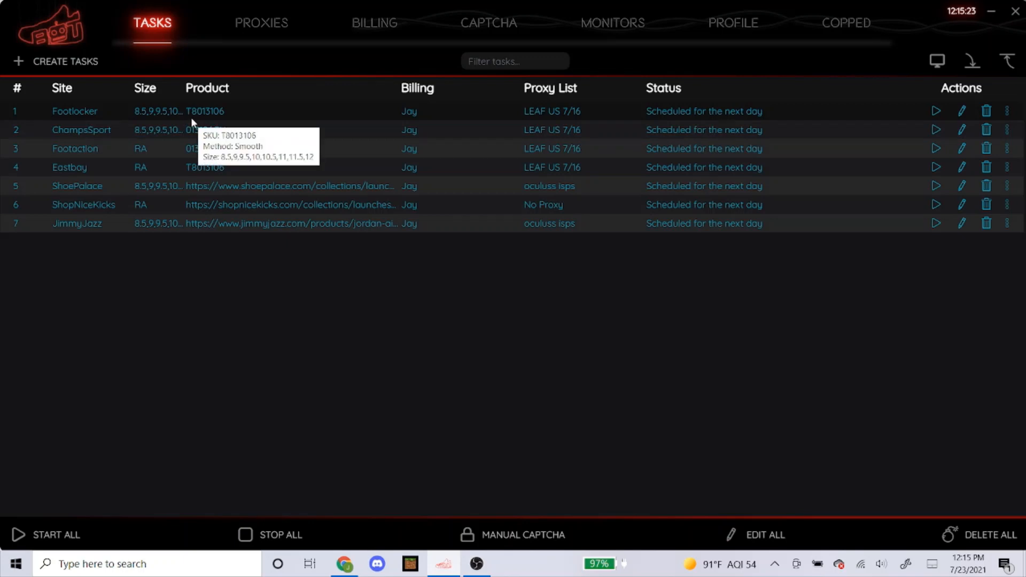